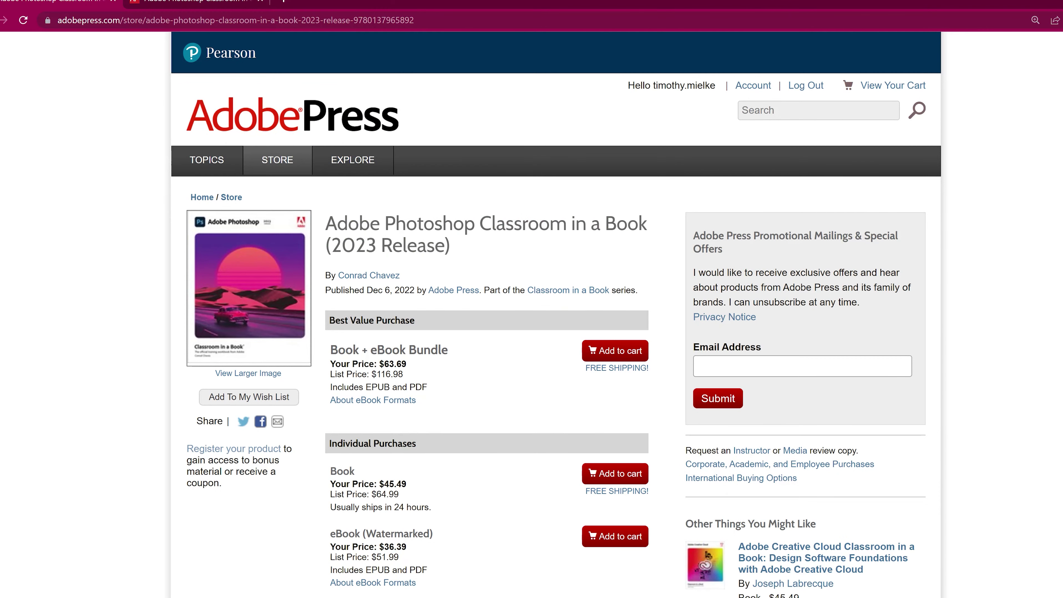
Read through the Adobe Press store page for Adobe Photoshop Classroom in a Book (2023 Release), including prices and description
scroll(556, 314, "down", 4)
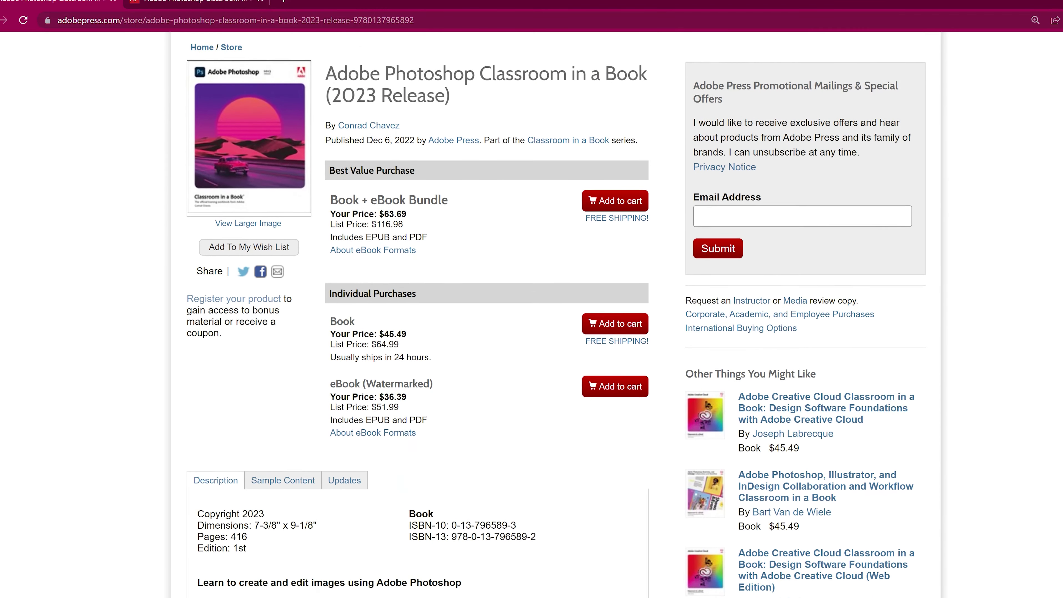
scroll(557, 314, "down", 4)
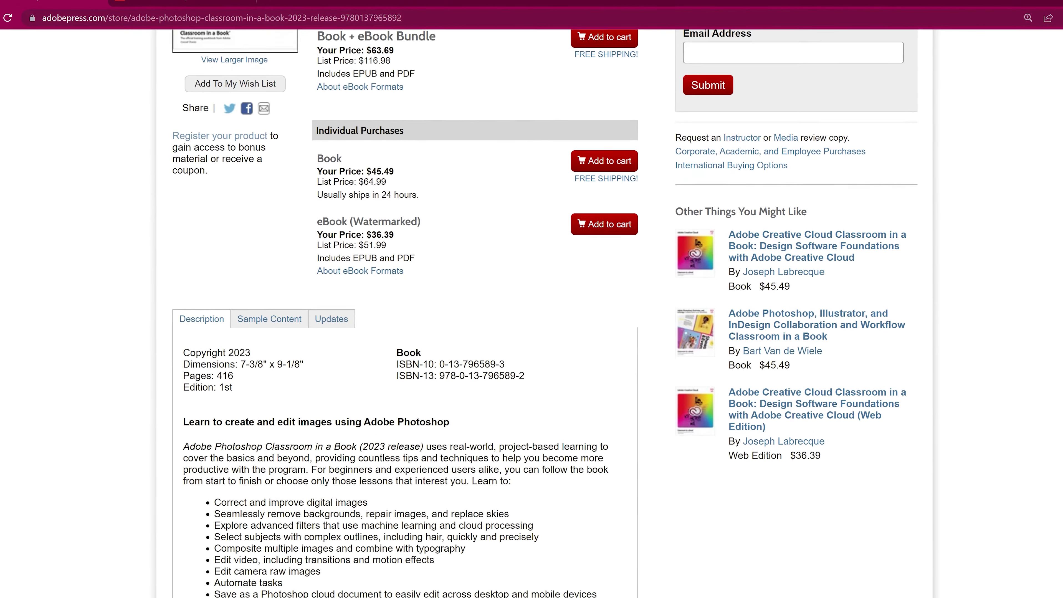
scroll(556, 314, "down", 5)
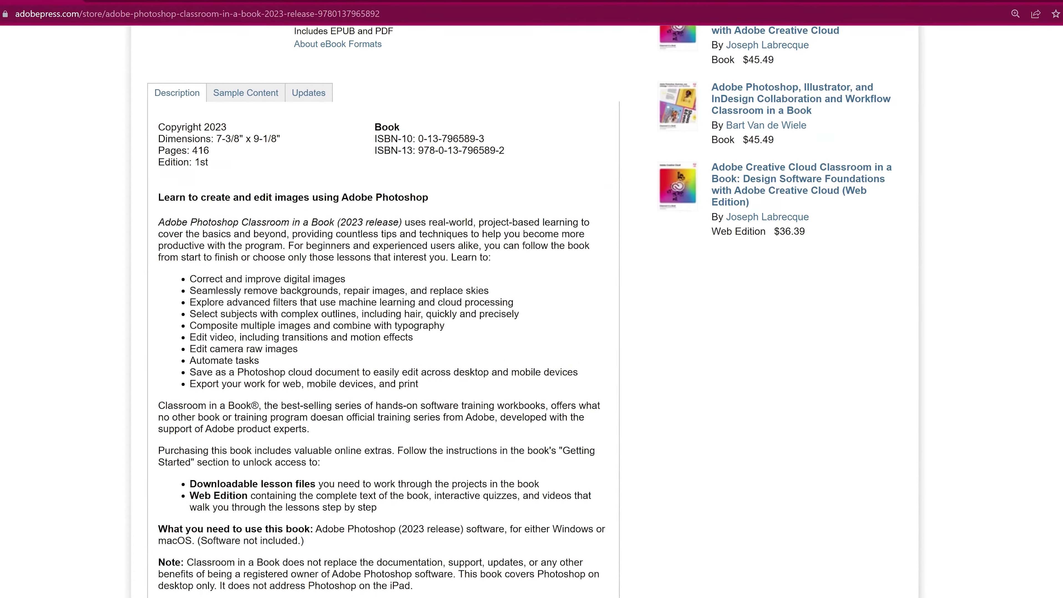
scroll(556, 315, "down", 1)
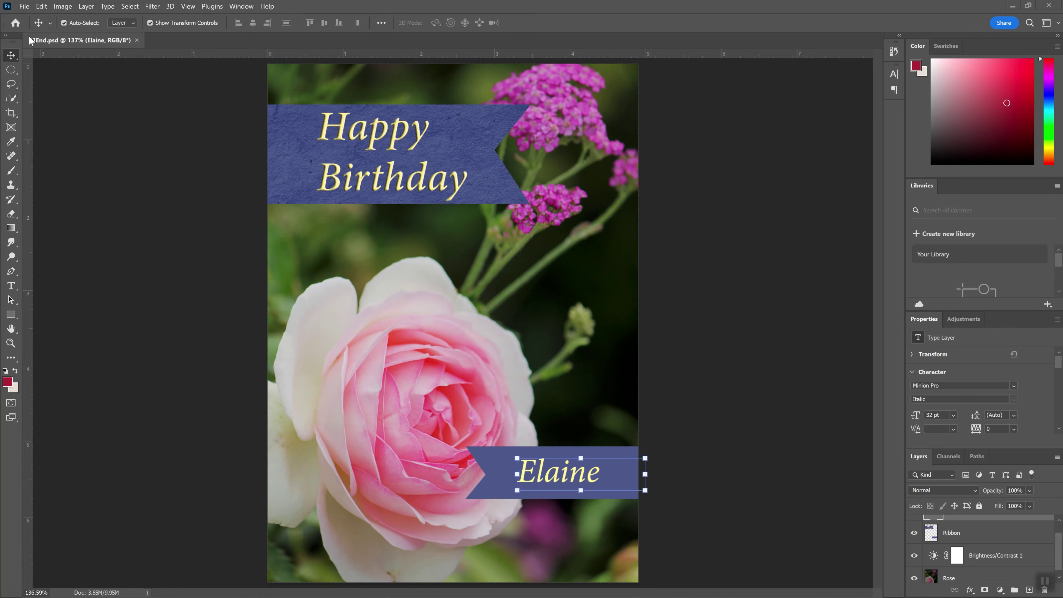
Switch between the open 01End.psd document and the Home screen, ending on the Home screen
left_click(14, 23)
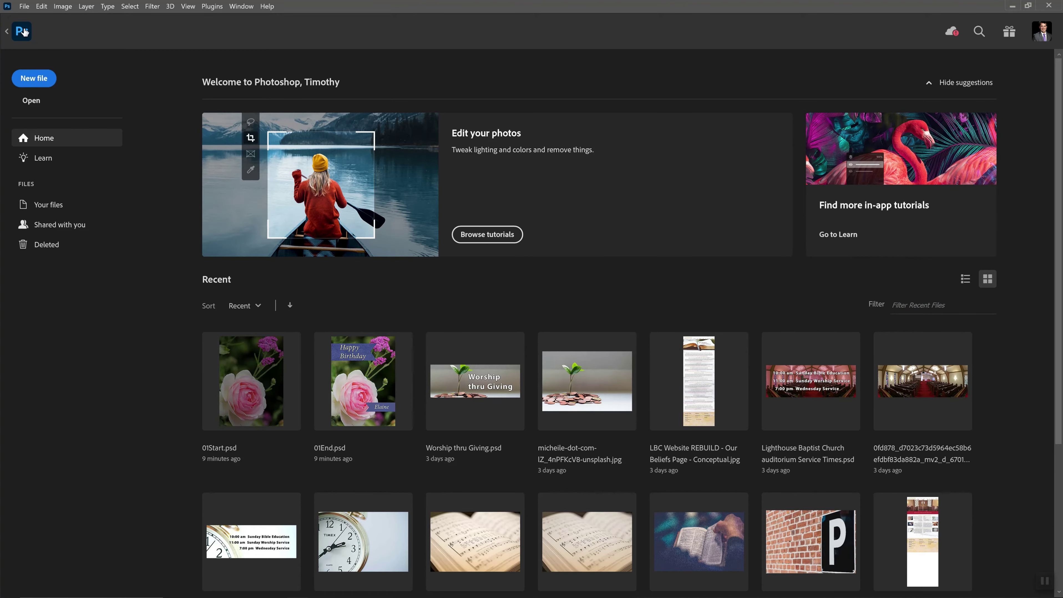
left_click(15, 34)
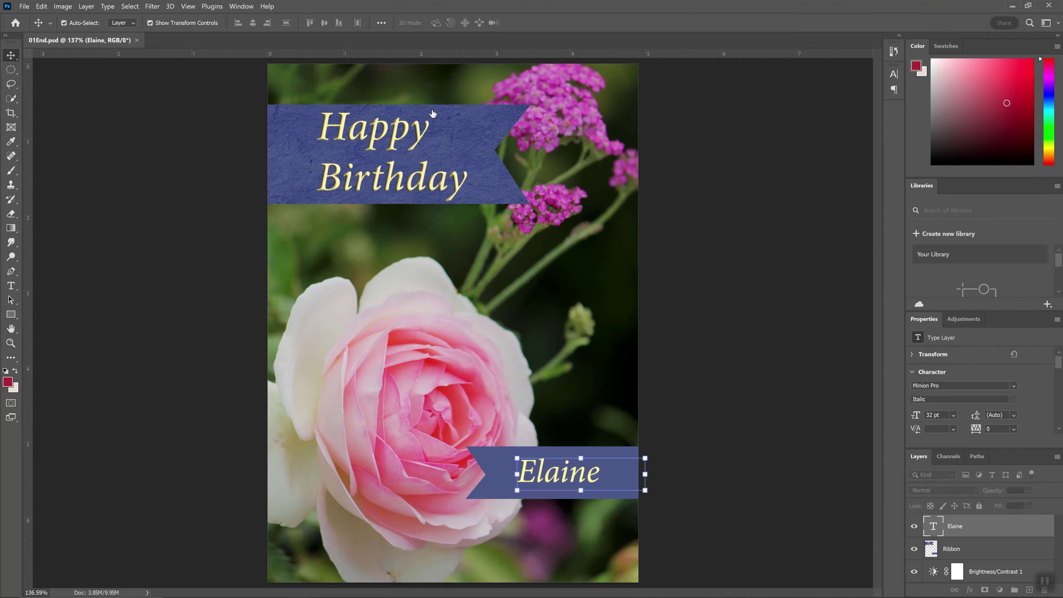
left_click(16, 24)
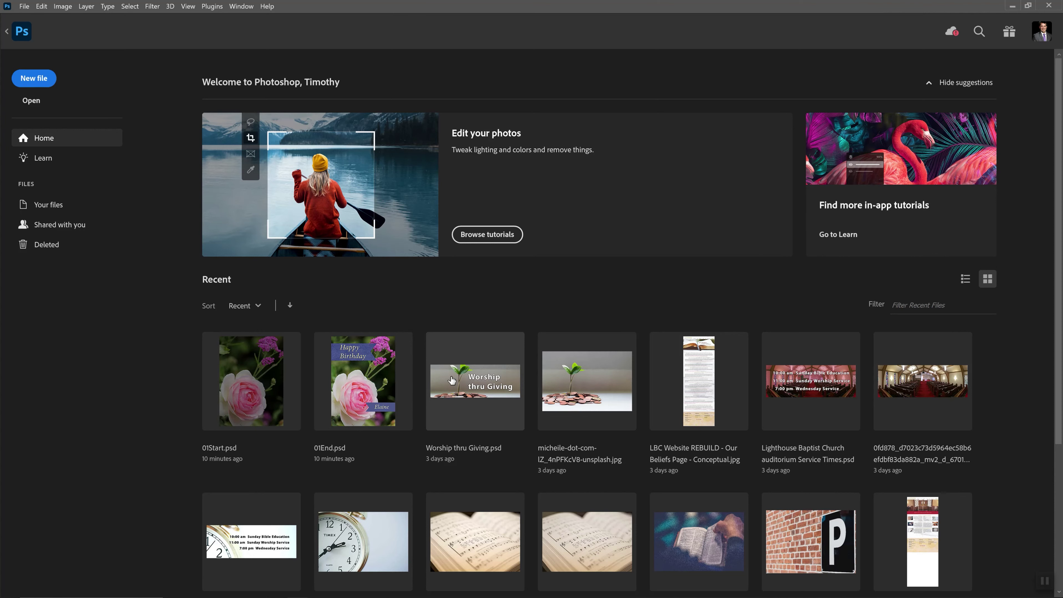
Open 01Start.psd from the Better pix YouTube folder, under AdobeCC2023 > Lessons > Lesson01
left_click(24, 5)
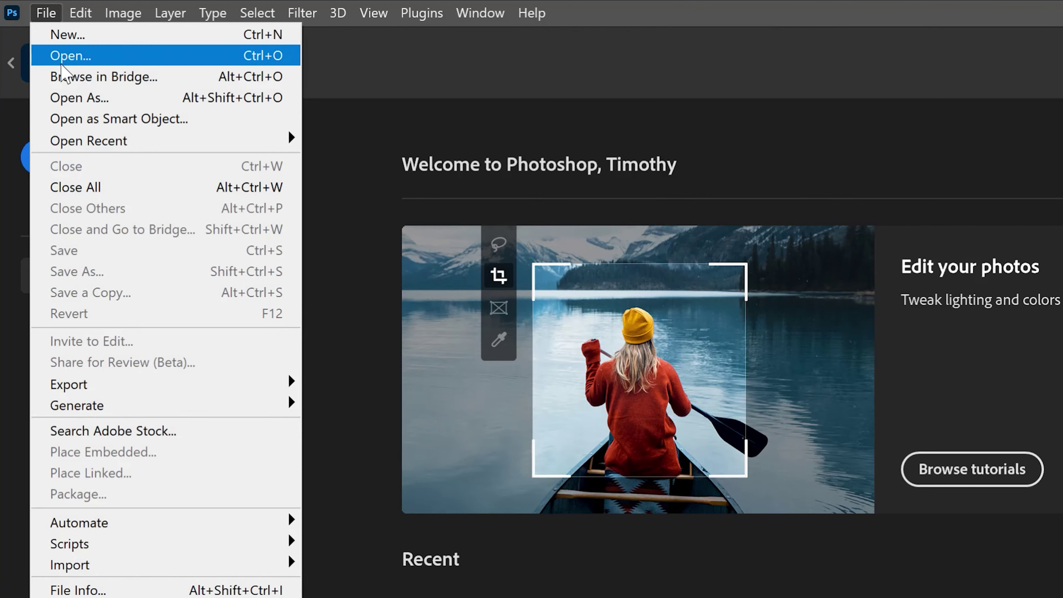
left_click(83, 56)
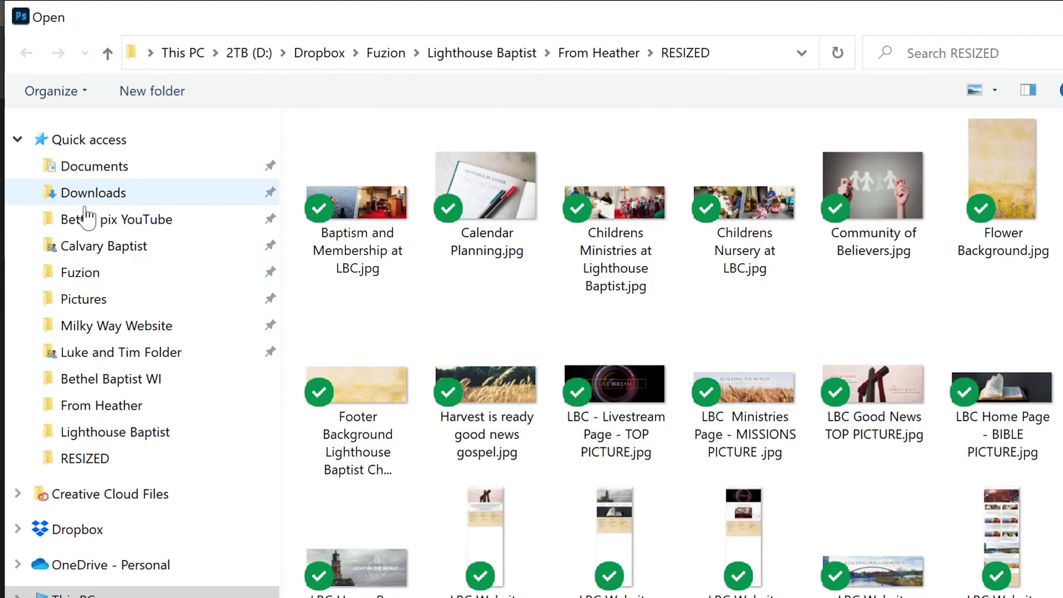
left_click(138, 229)
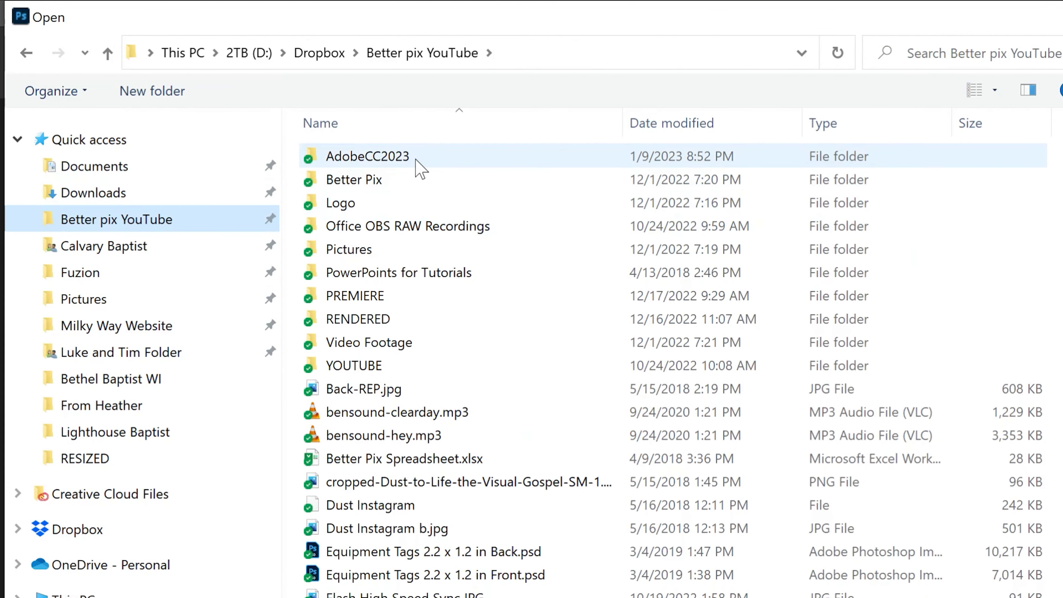
double_click(415, 159)
double_click(383, 181)
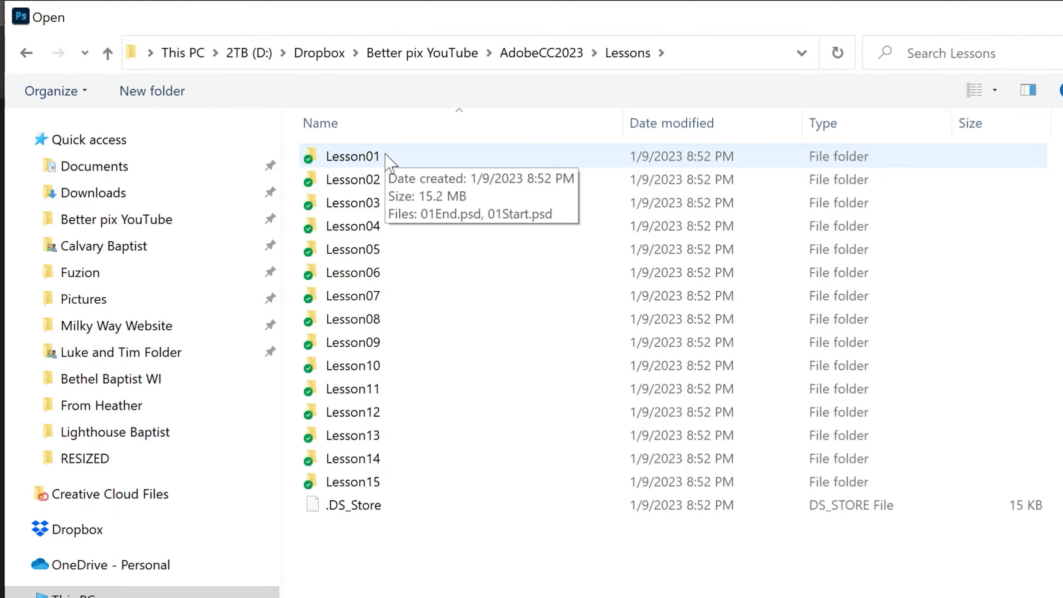
double_click(390, 162)
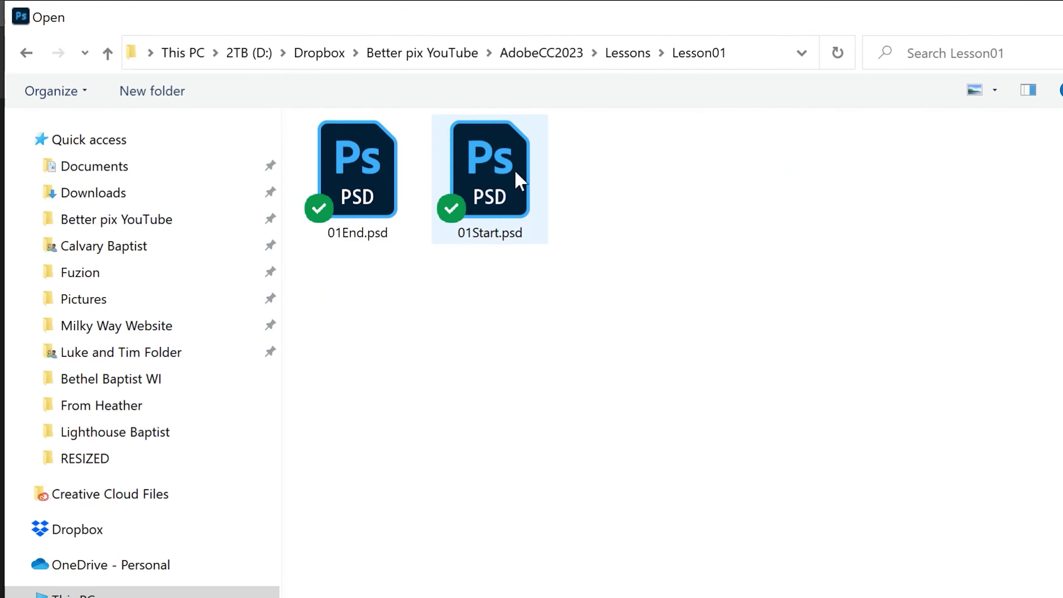
double_click(481, 172)
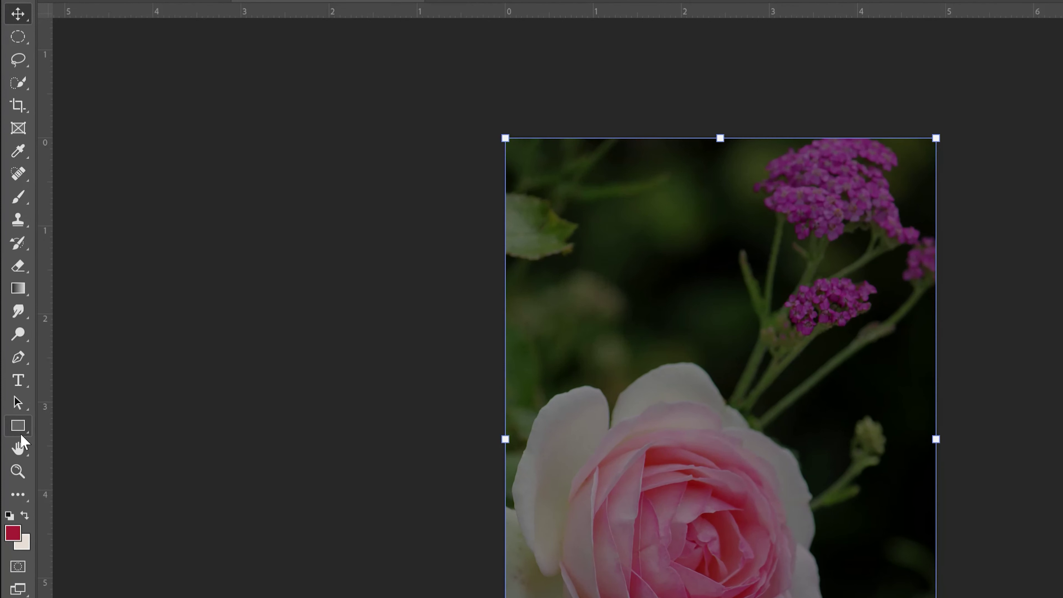
Examine the hidden tool variants grouped under the Move, Elliptical Marquee, Crop, Spot Healing Brush and Brush tools
right_click(25, 20)
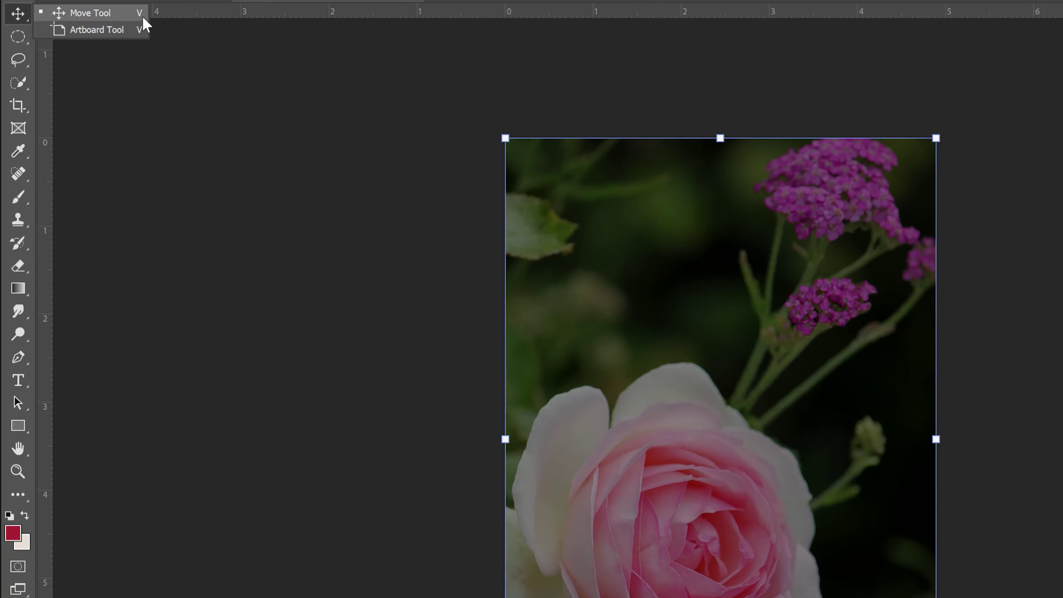
left_click(19, 39)
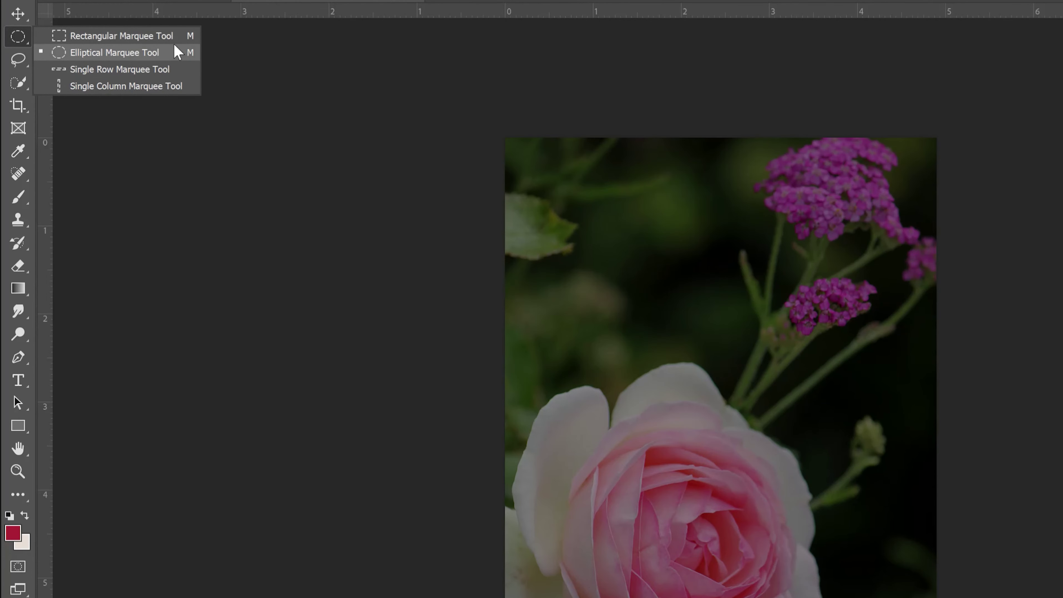
left_click(17, 107)
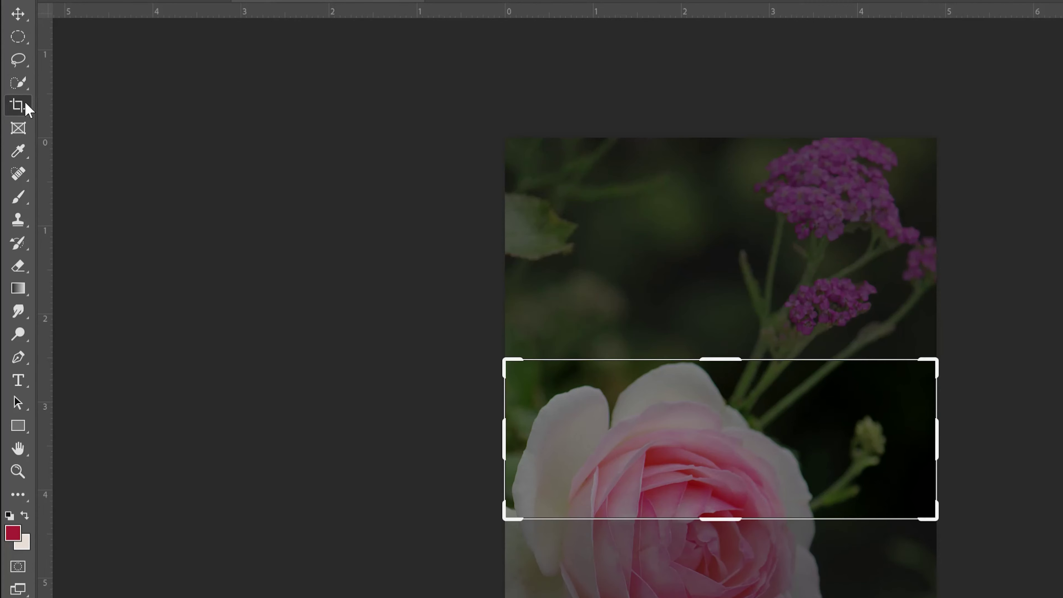
right_click(17, 107)
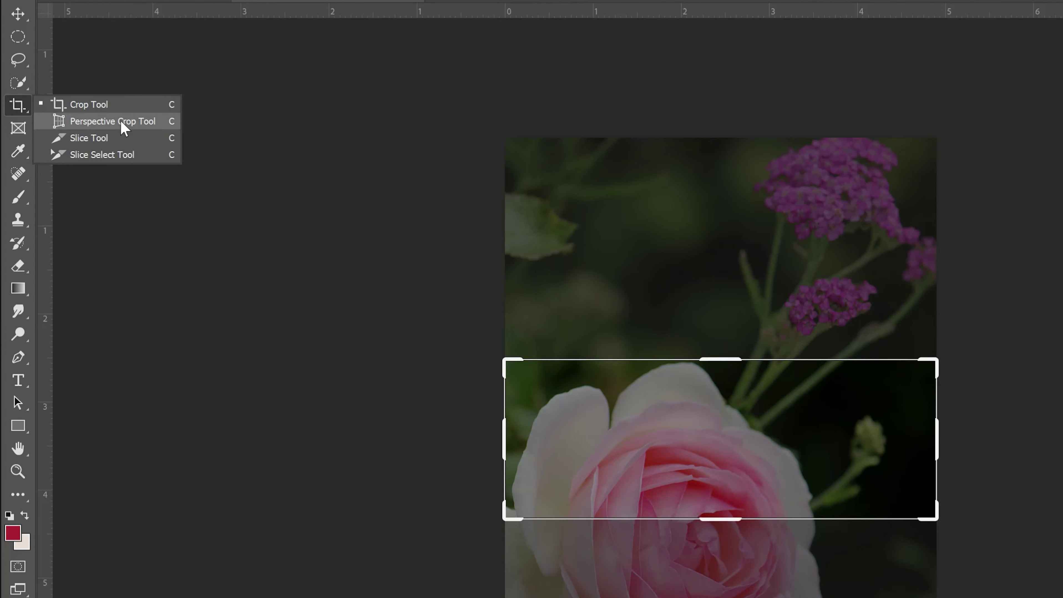
left_click(18, 173)
right_click(18, 173)
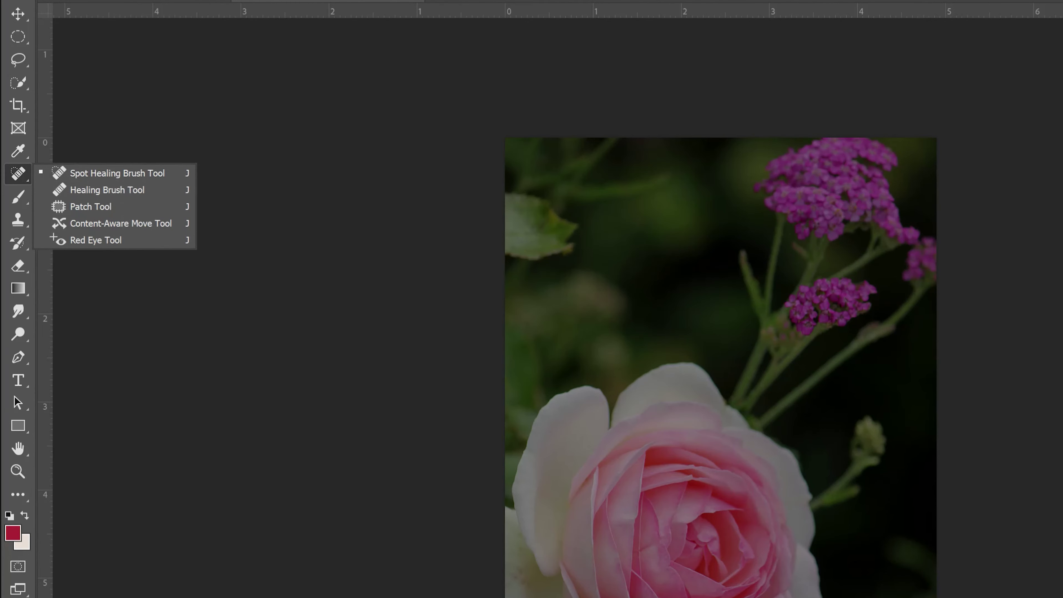
mouse_move(19, 198)
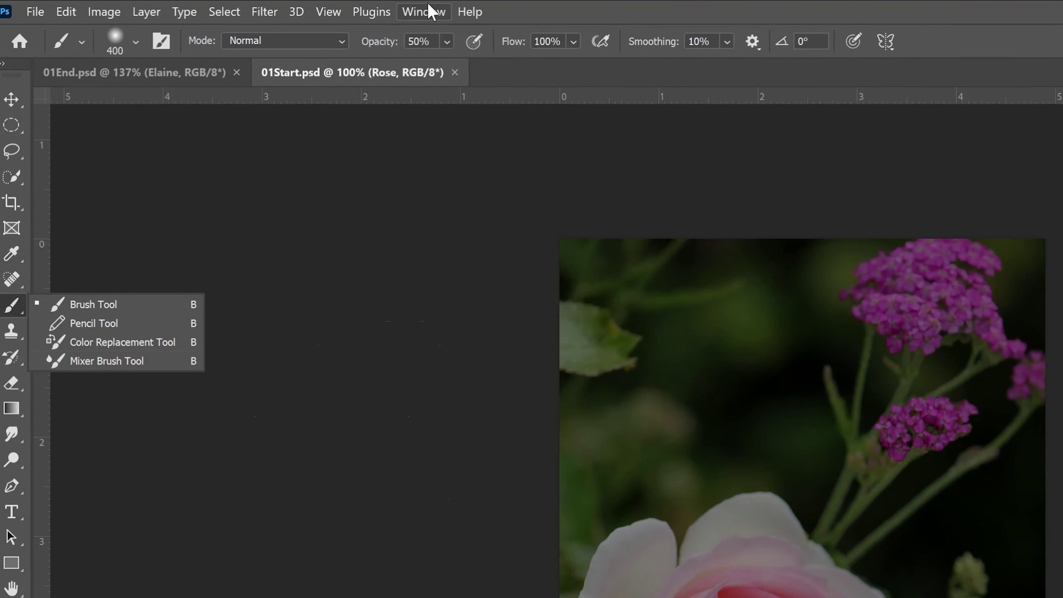
Reset the Essentials workspace to its default layout
left_click(425, 11)
mouse_move(465, 58)
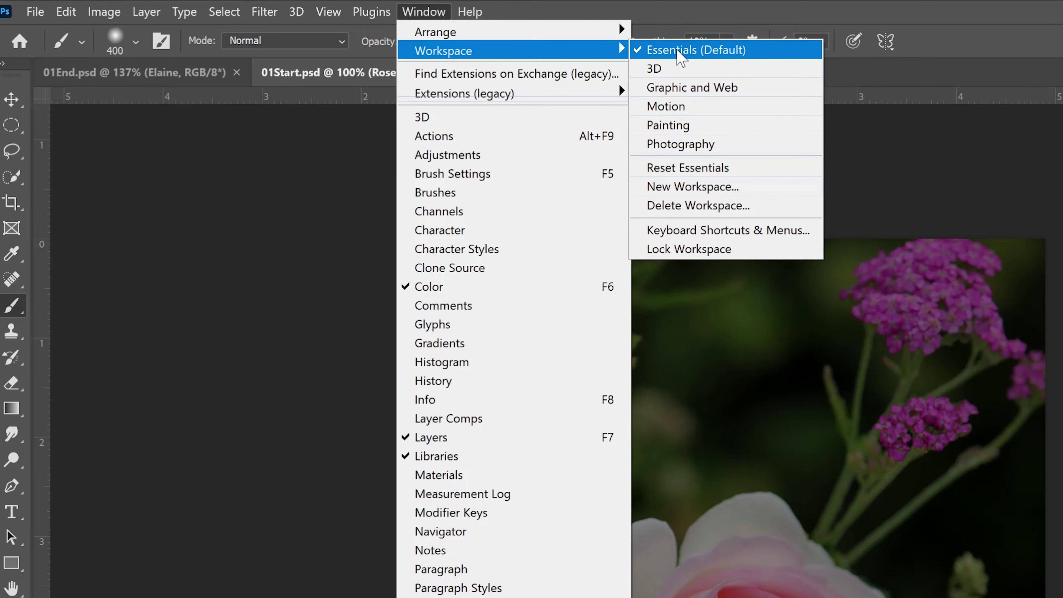
left_click(699, 172)
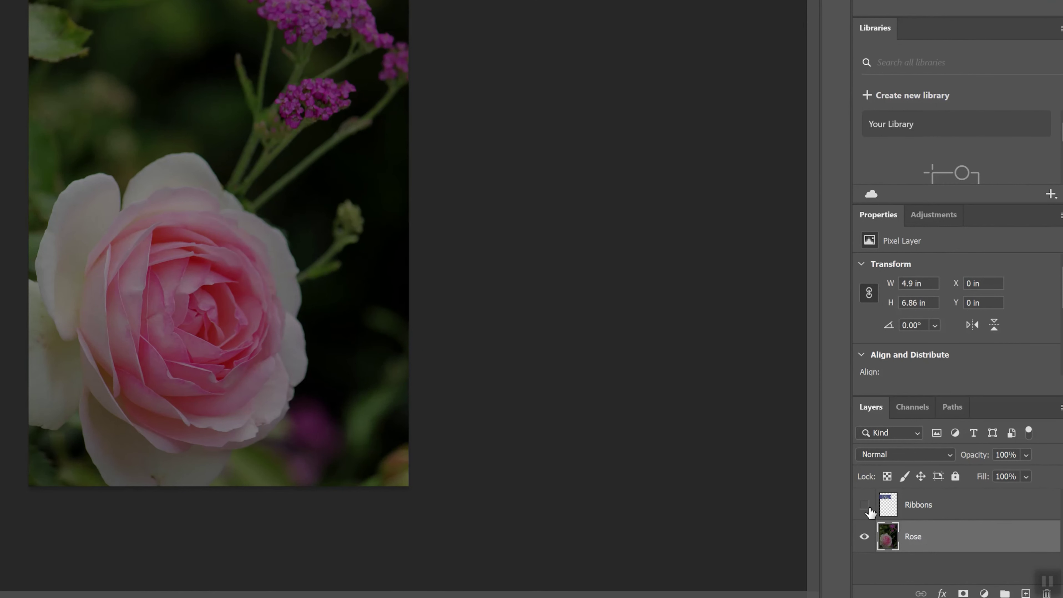
Toggle the visibility of the Ribbons layer several times, leaving it shown above the Rose layer
left_click(864, 507)
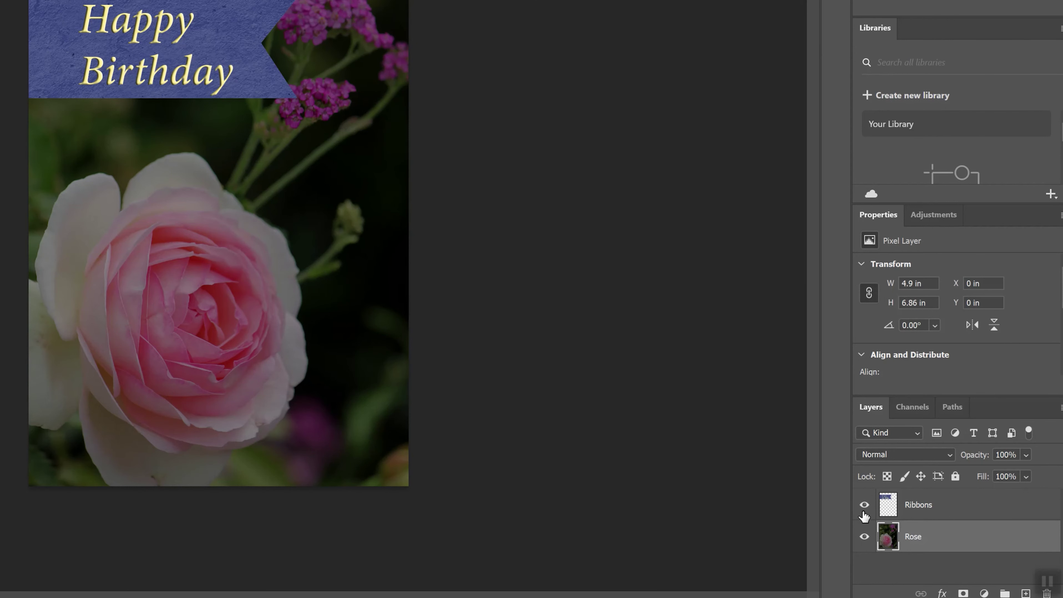
left_click(865, 505)
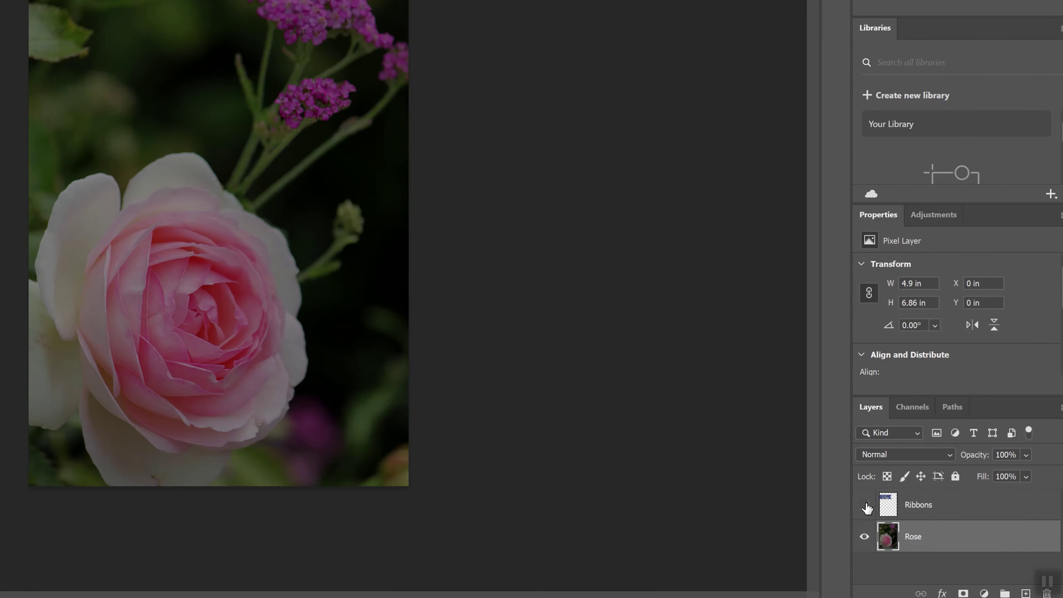
left_click(864, 506)
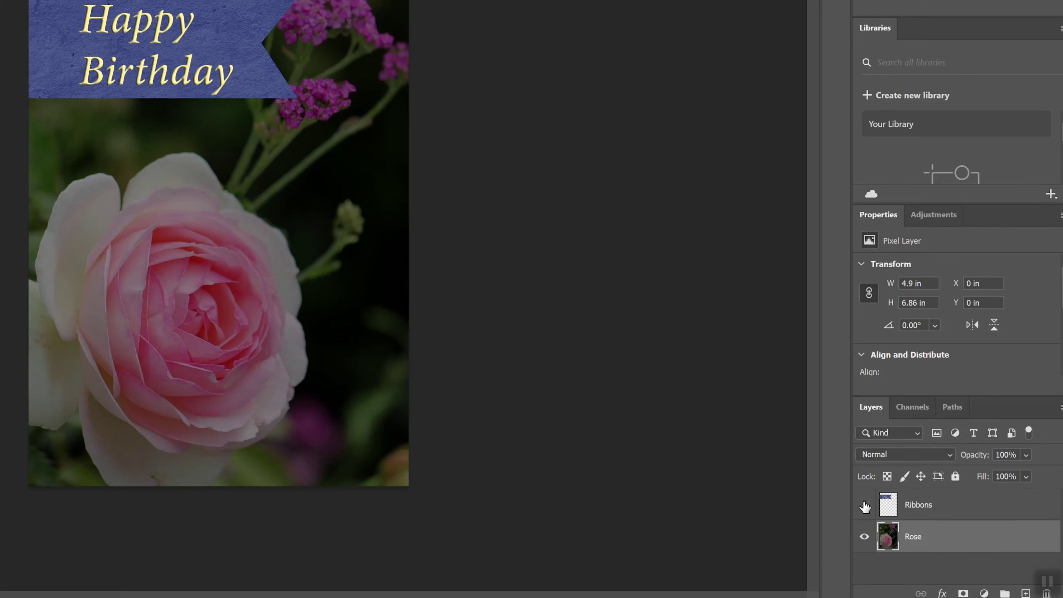
left_click(865, 507)
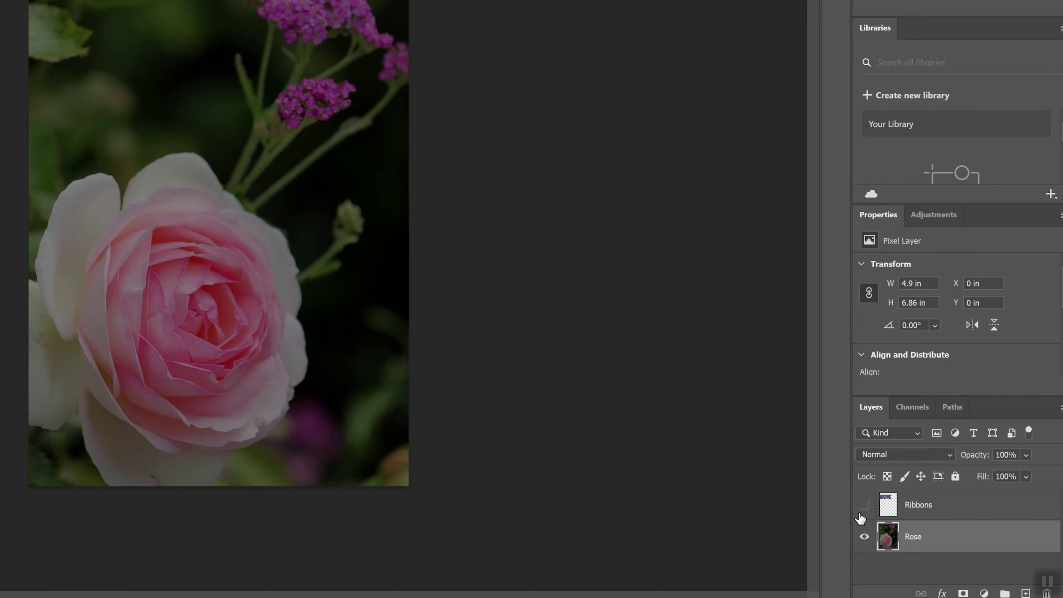
left_click(865, 506)
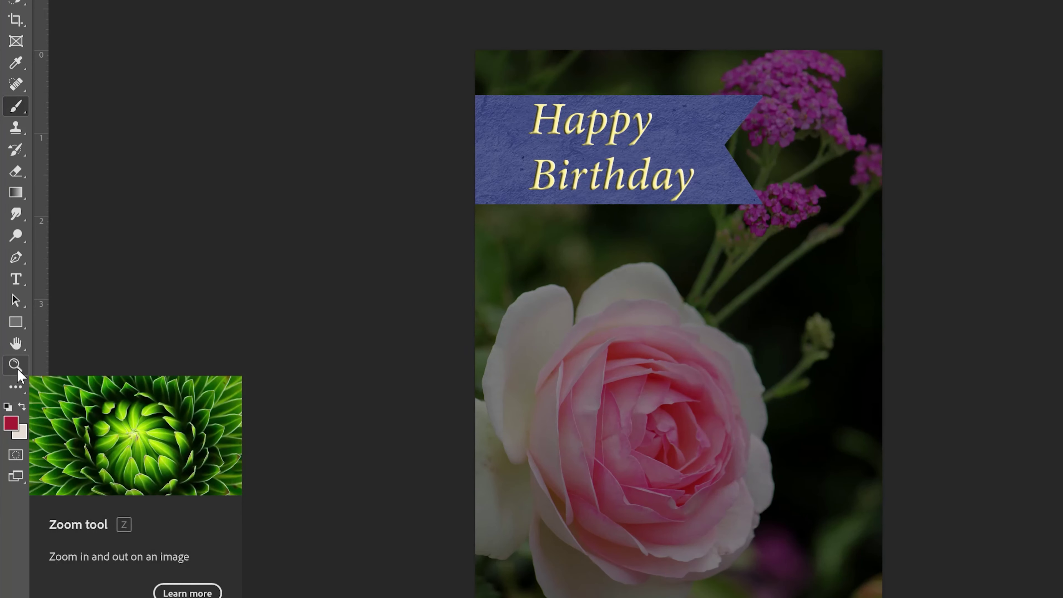
Magnify the Happy Birthday ribbon with the Zoom tool, and reset the view to 100% and to fit the window
left_click(17, 370)
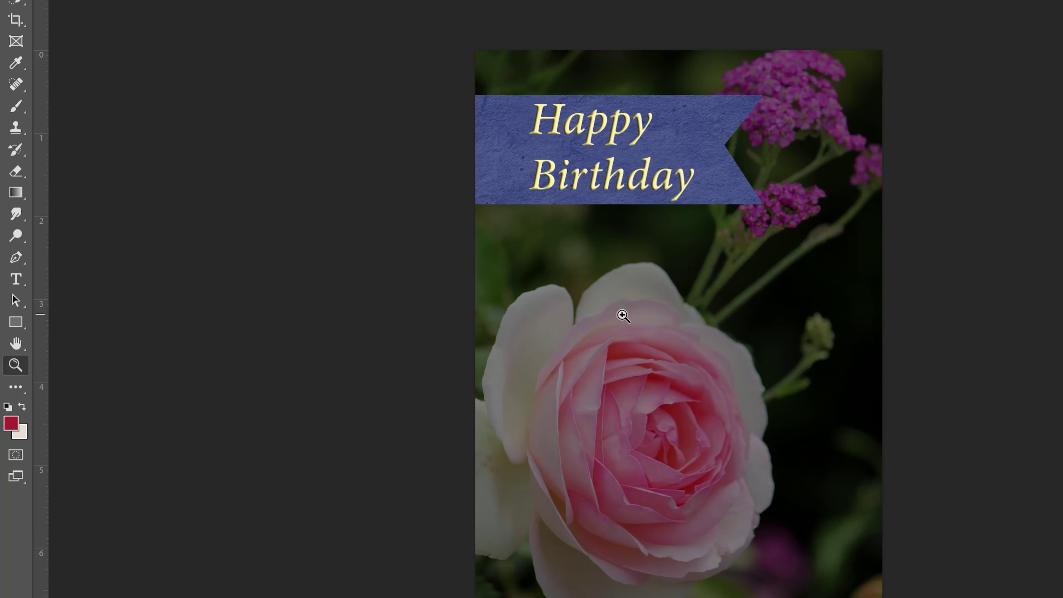
mouse_move(561, 216)
left_mouse_down()
mouse_move(561, 191)
mouse_move(618, 534)
mouse_move(520, 312)
mouse_move(581, 579)
mouse_move(503, 38)
mouse_move(556, 254)
mouse_move(591, 330)
mouse_move(587, 291)
mouse_move(582, 465)
mouse_move(555, 311)
mouse_move(582, 460)
mouse_move(556, 361)
mouse_move(555, 398)
mouse_move(588, 597)
mouse_move(593, 374)
mouse_move(612, 446)
mouse_move(560, 230)
left_mouse_up()
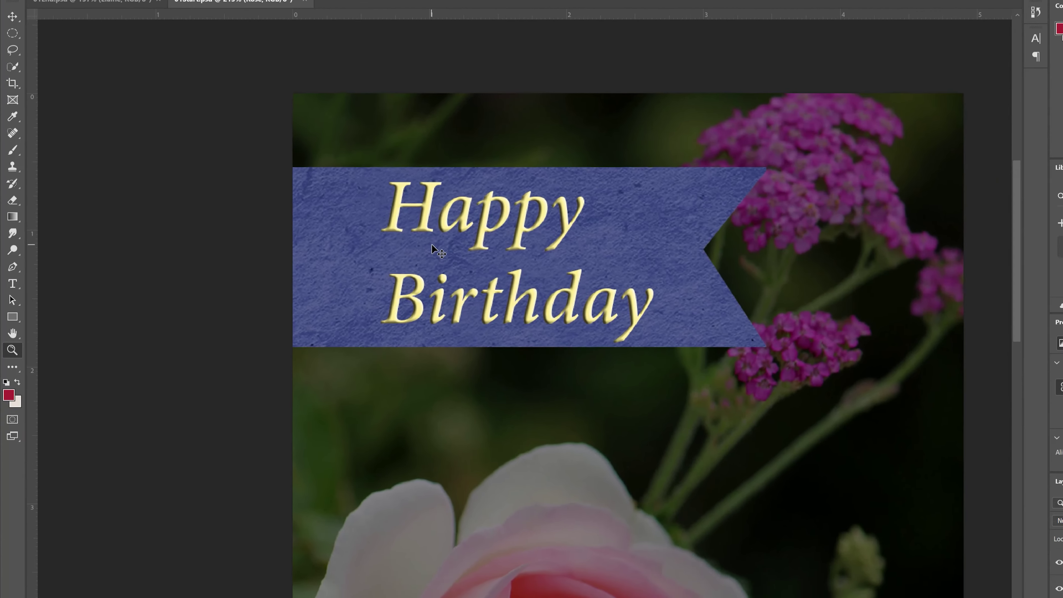
key("ctrl+1")
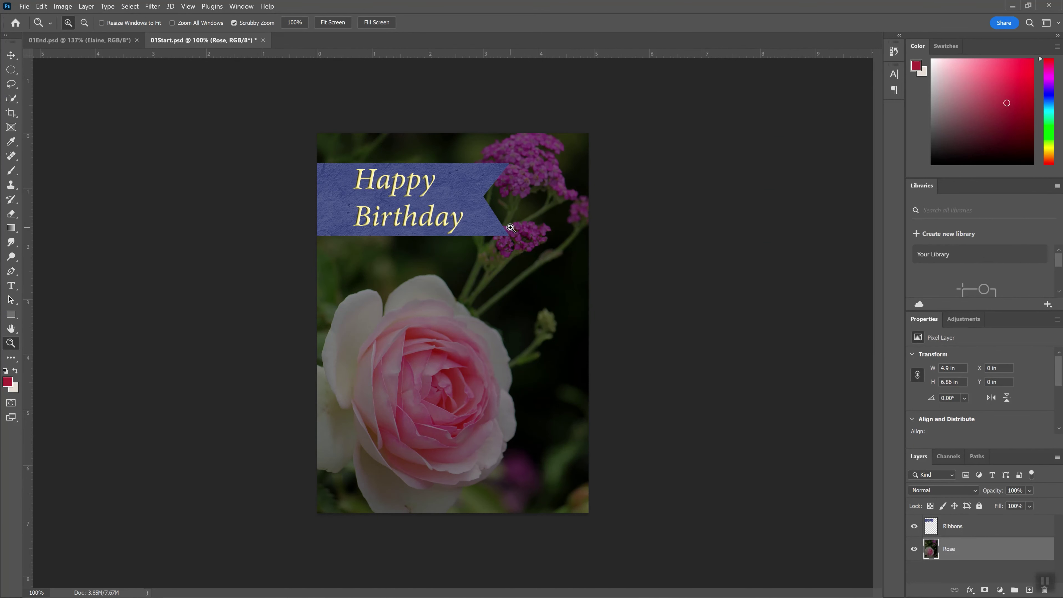
key("ctrl+0")
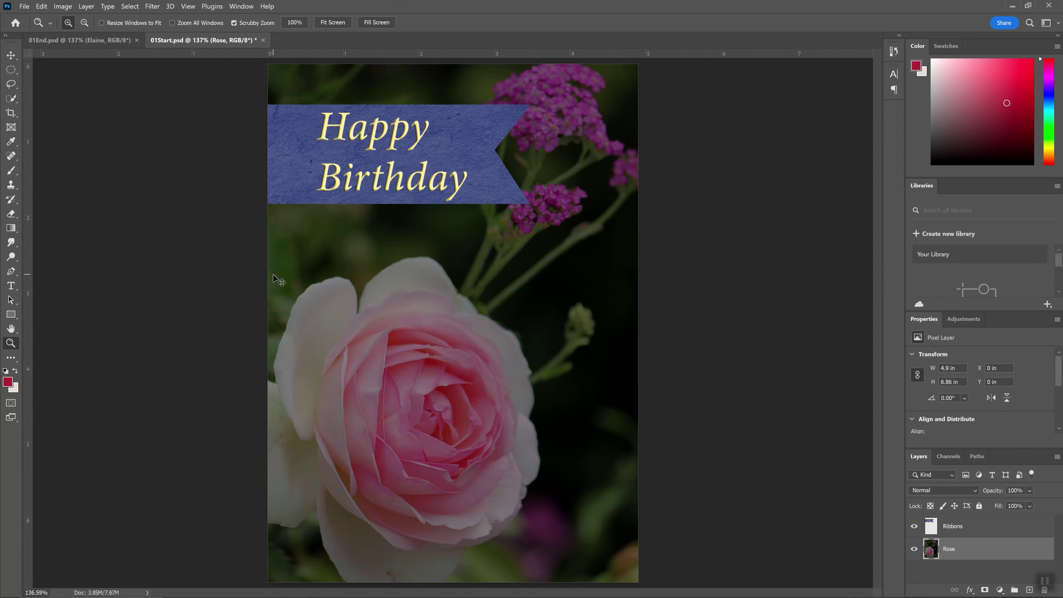
Zoom the rose image in and out in preset increments several times, ending at 200%
key("ctrl+plus")
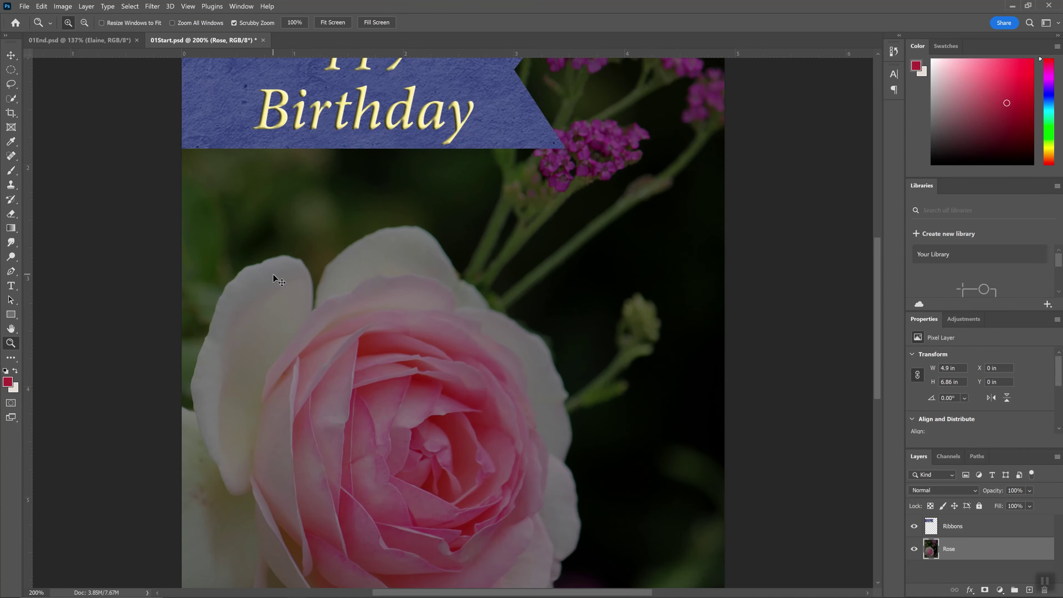
key("ctrl+minus")
key("ctrl+minus")
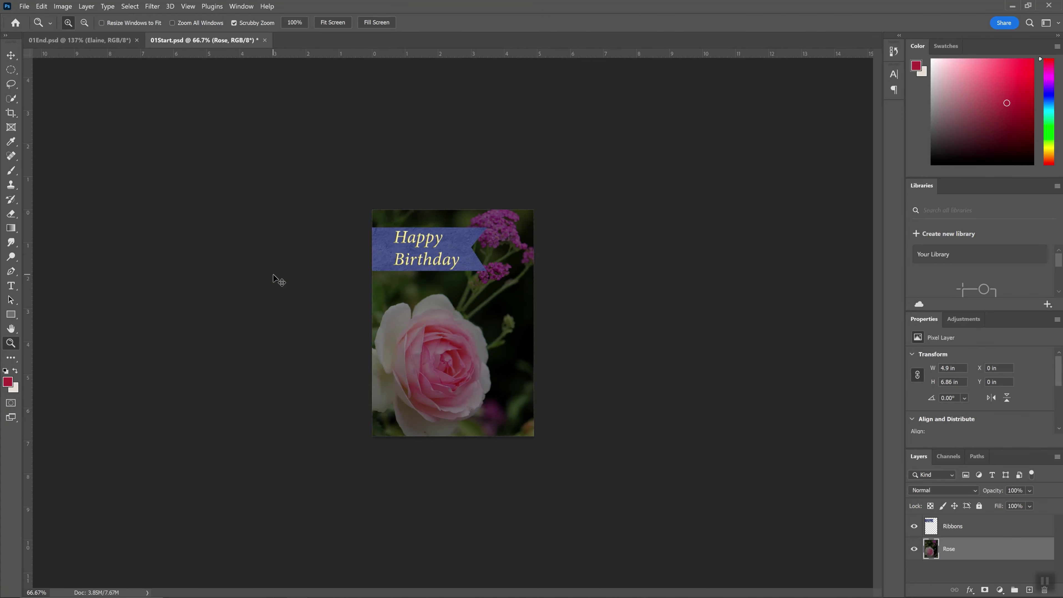
key("ctrl+plus")
key("ctrl+plus")
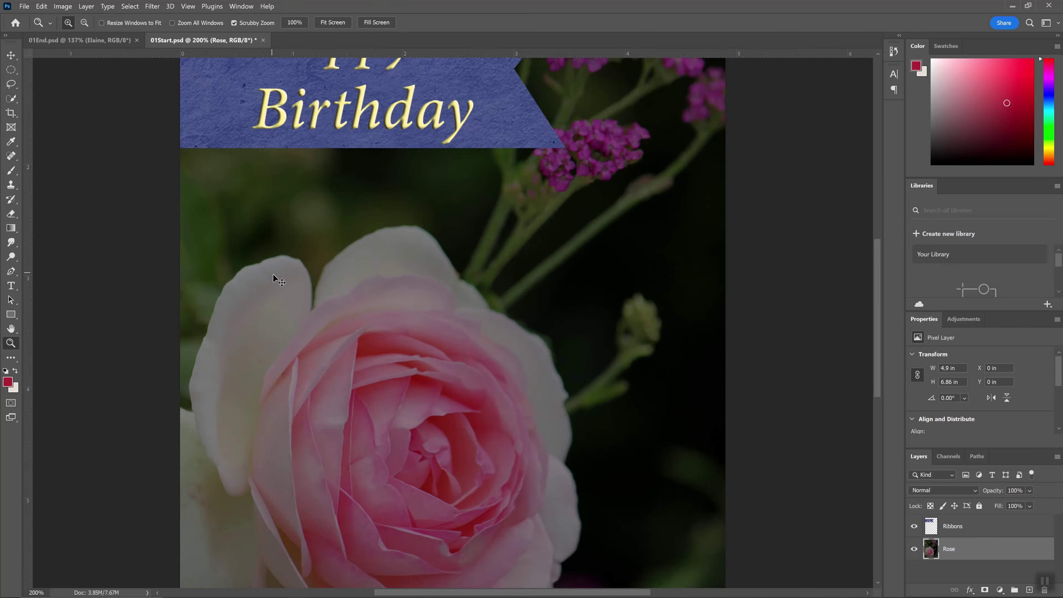
key("ctrl+plus")
key("ctrl+minus")
key("ctrl+minus")
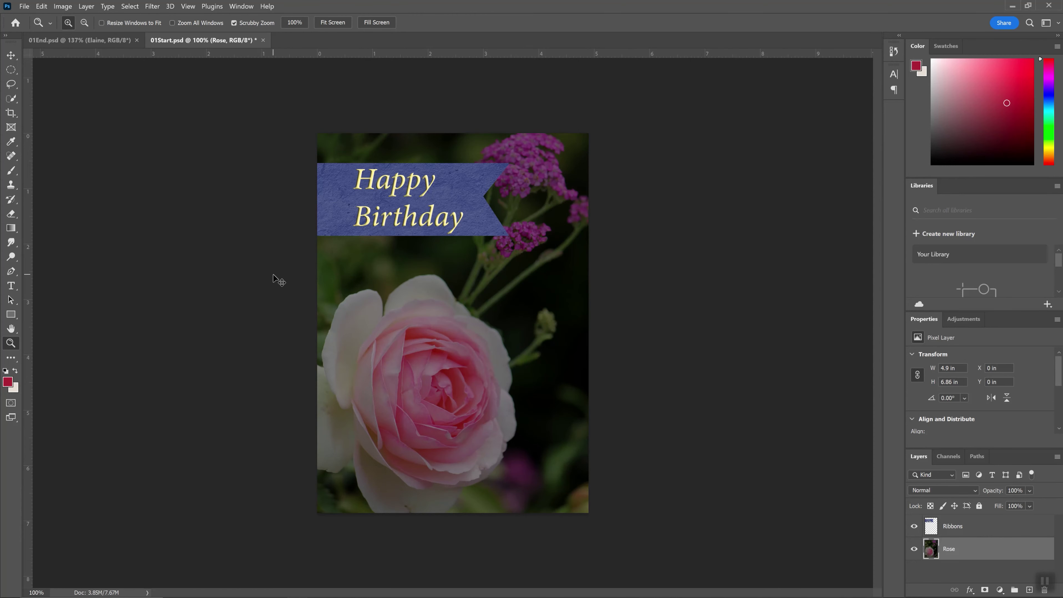
key("ctrl+plus")
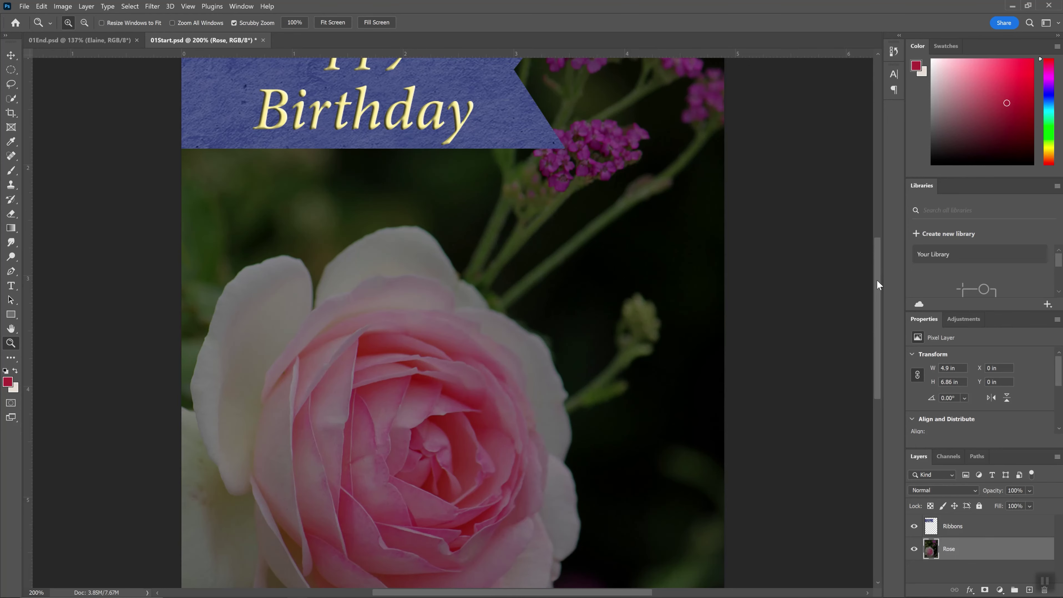
Scroll the 200% view of the card vertically and horizontally, and pan it to reveal the Happy Birthday ribbon
left_click_drag(877, 248, 865, 276)
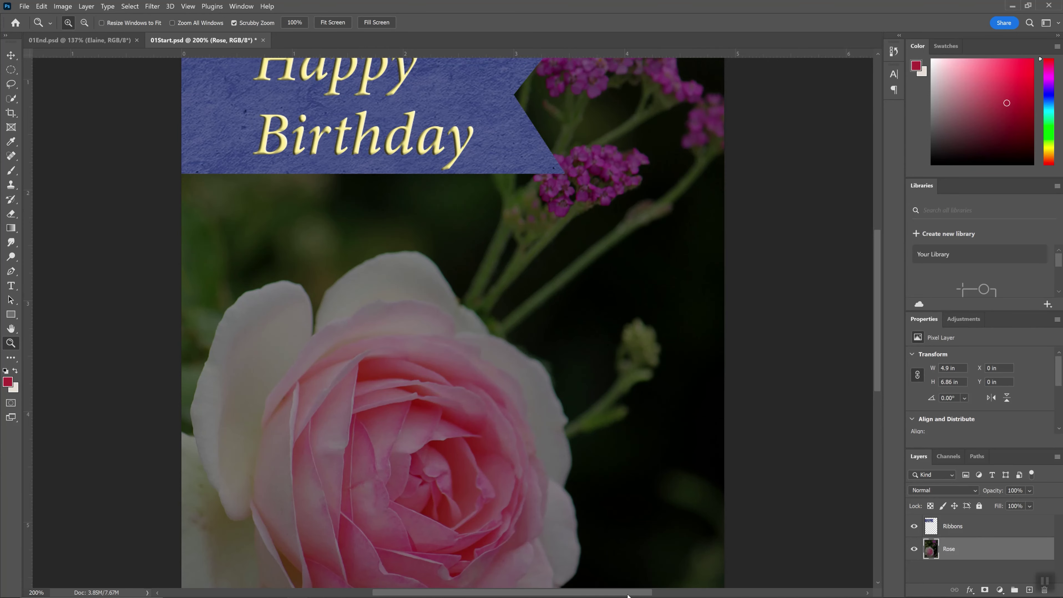
mouse_move(628, 594)
left_mouse_down()
mouse_move(545, 593)
mouse_move(647, 593)
mouse_move(618, 594)
left_mouse_up()
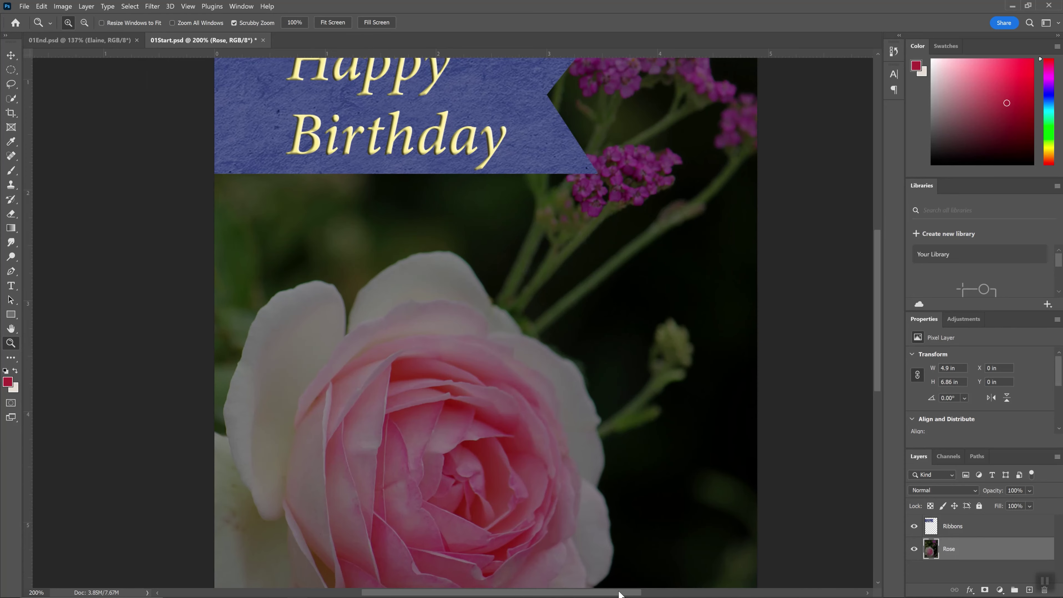
mouse_move(881, 307)
left_mouse_down()
mouse_move(877, 331)
mouse_move(877, 311)
left_mouse_up()
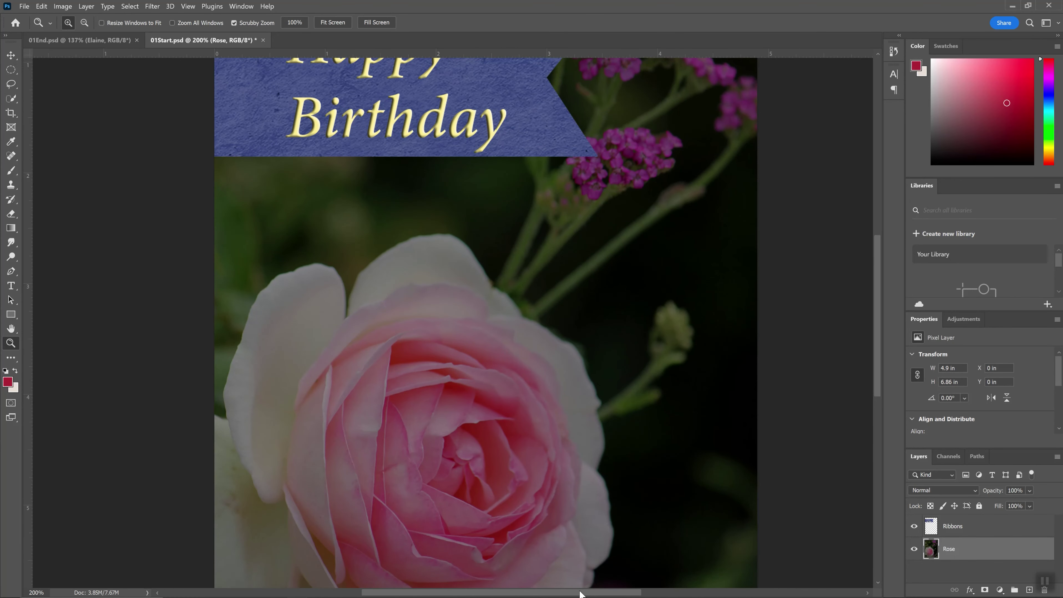
scroll(584, 580, "left", 5)
scroll(584, 579, "right", 5)
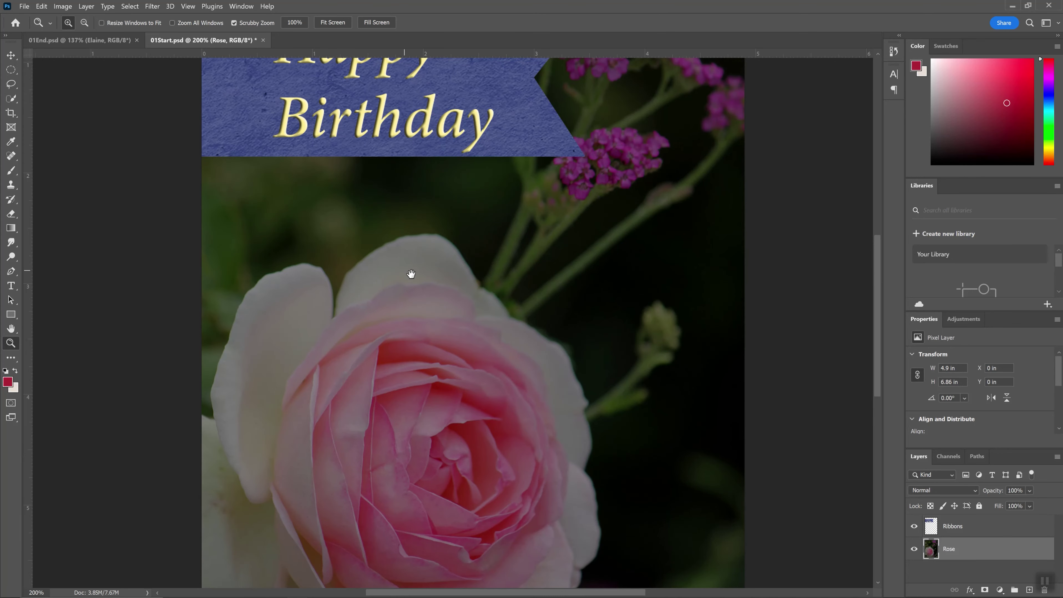
left_click_drag(432, 316, 541, 334)
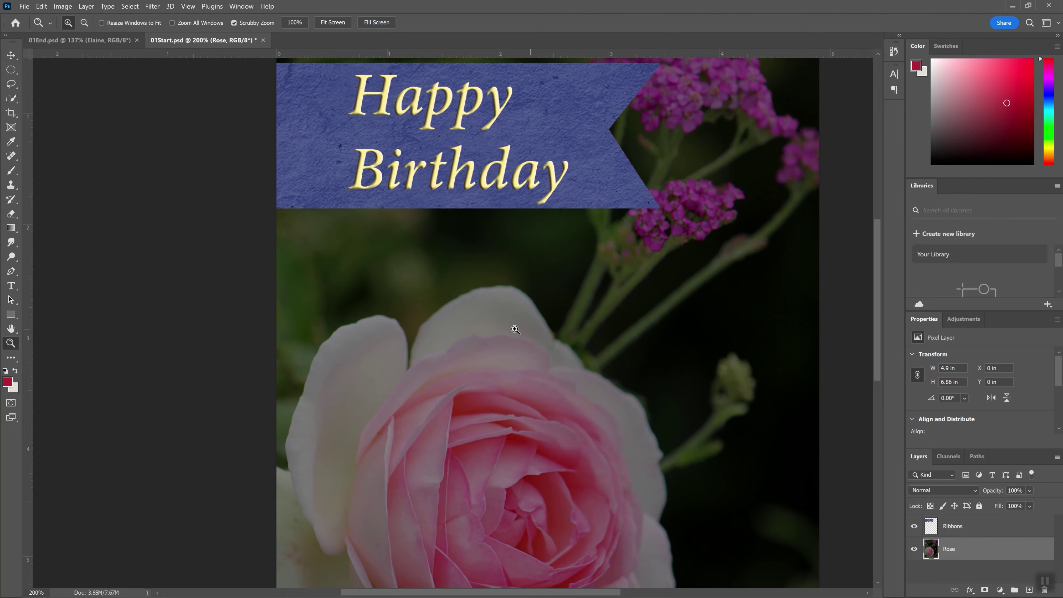
Activate the Move tool, switch the Tools panel to two columns and restore its single-column layout
key("v")
scroll(515, 329, "right", 2)
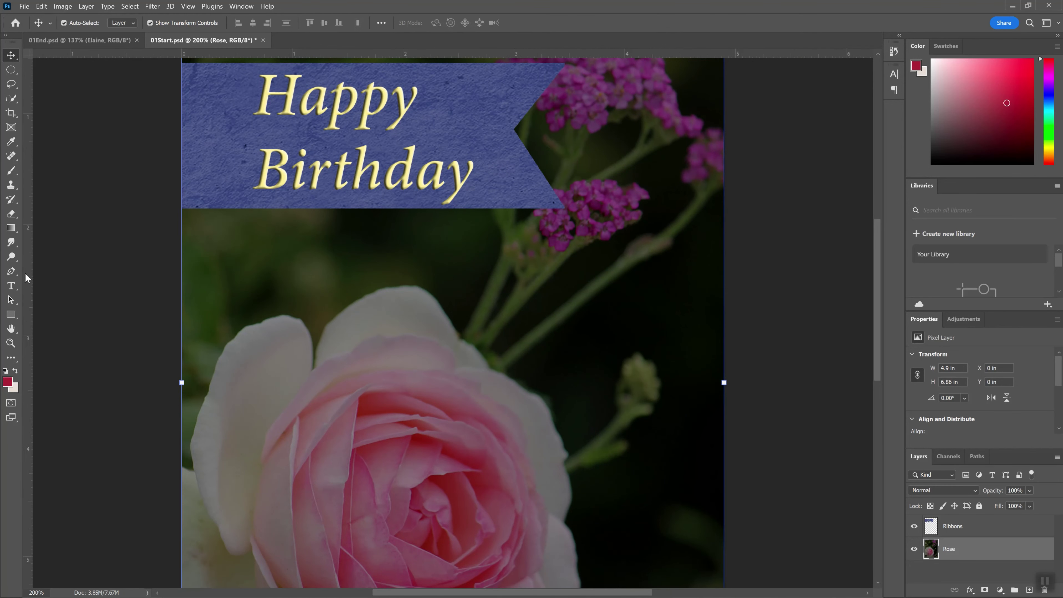
left_click(6, 38)
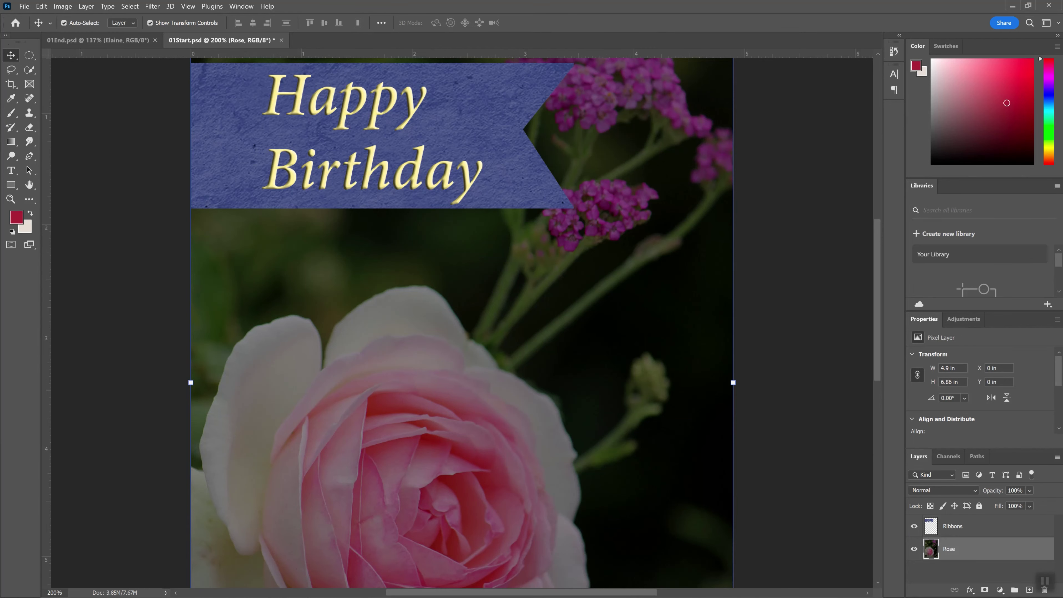
left_click(6, 35)
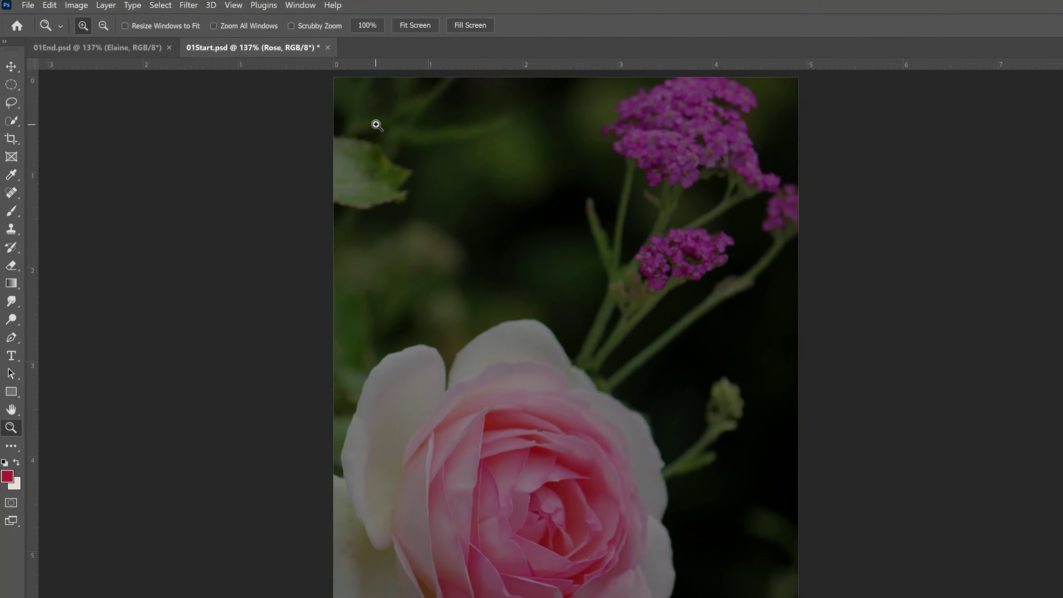
Magnify successive rectangular areas around the flowers and rose with the Zoom tool, and fit the whole image in the window
left_click_drag(376, 124, 522, 294)
left_click_drag(416, 237, 556, 301)
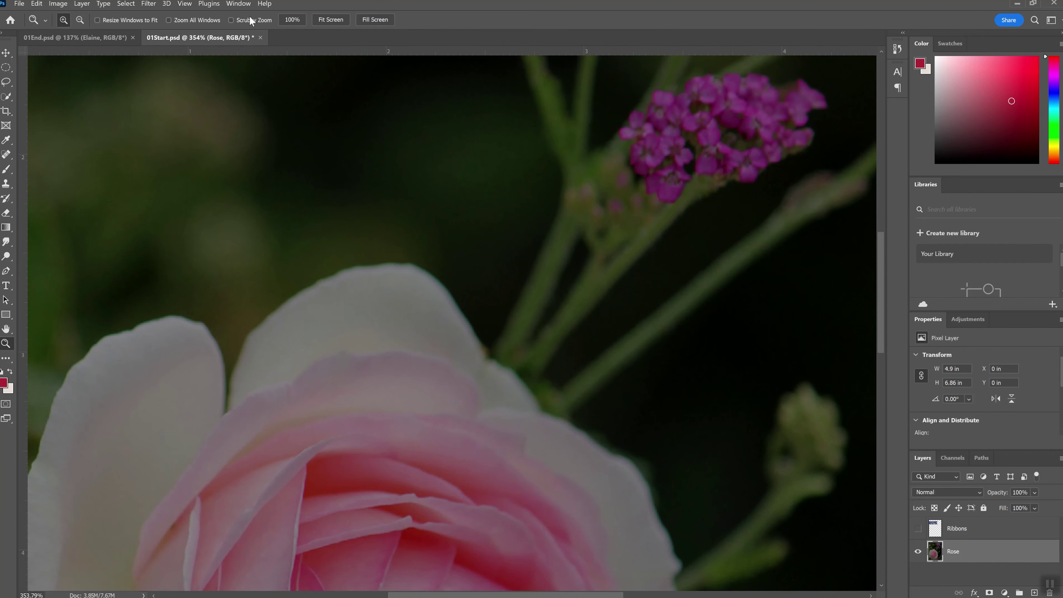
left_click_drag(257, 257, 588, 499)
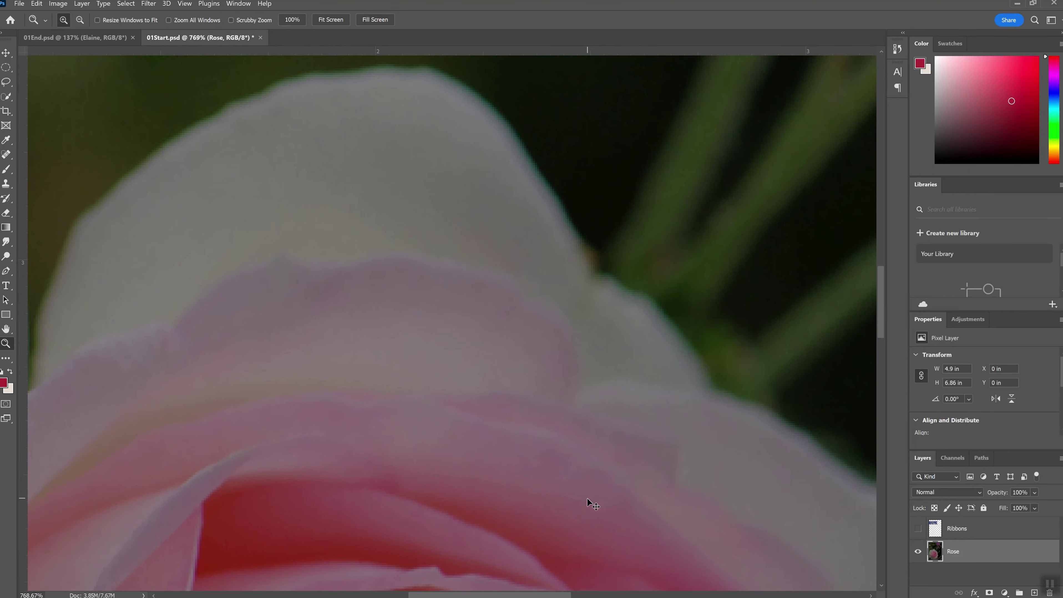
key("ctrl+0")
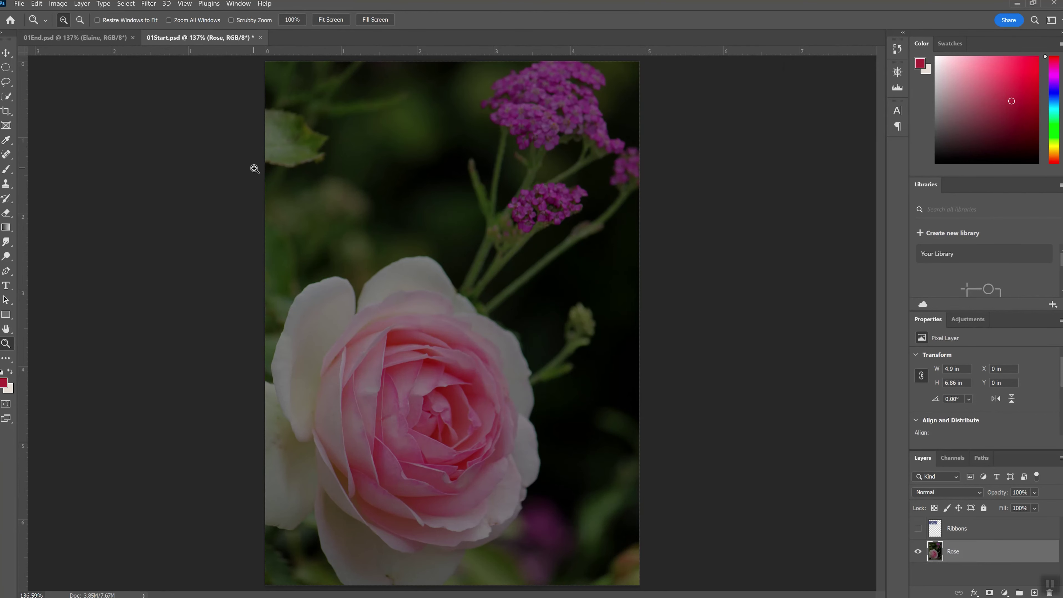
Show the Navigator panel
left_click(239, 5)
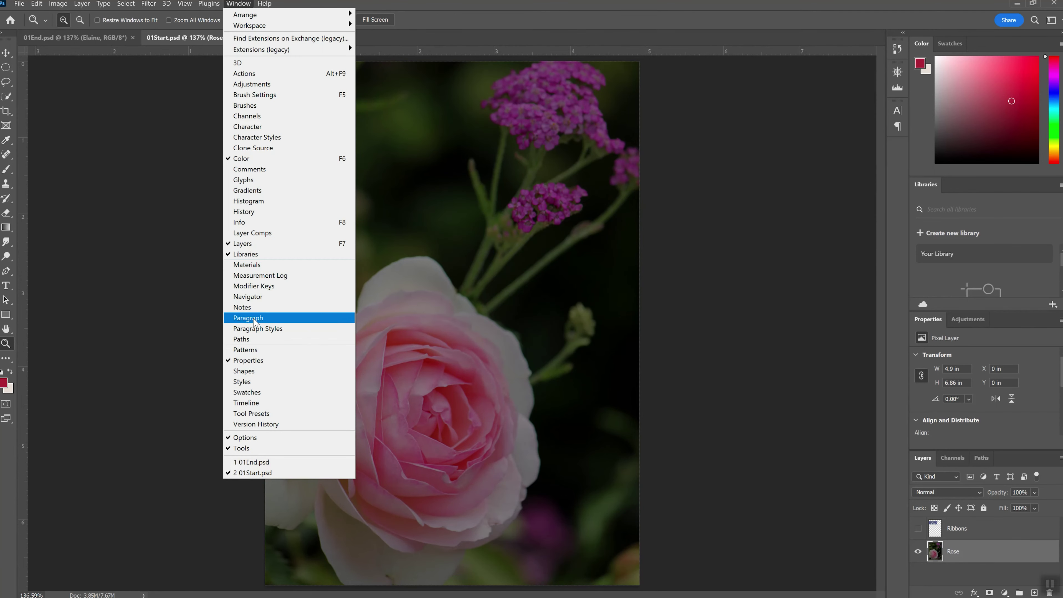
left_click(256, 298)
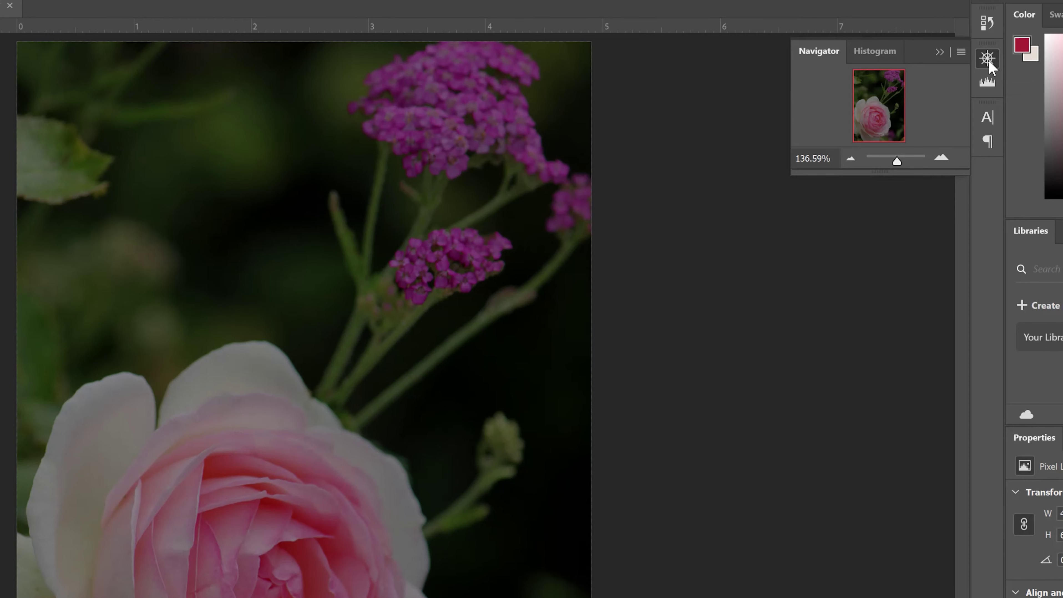
left_click(989, 62)
left_click(988, 61)
Using the Navigator, zoom in to 668.59%, move the view to the purple flowers, and zoom back out to 141.91%
left_click_drag(897, 161, 908, 160)
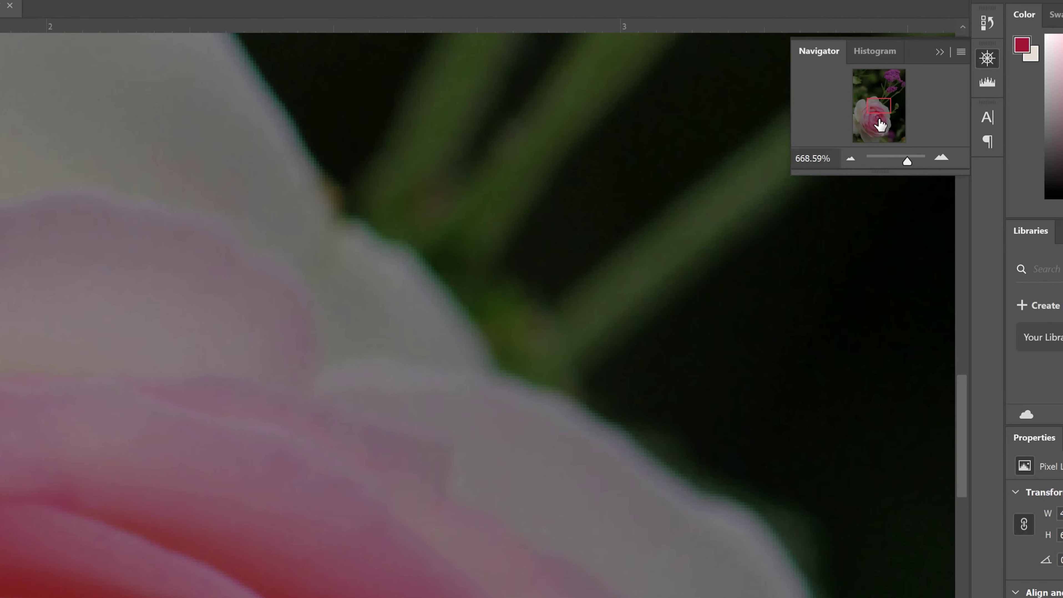
left_click_drag(877, 105, 891, 83)
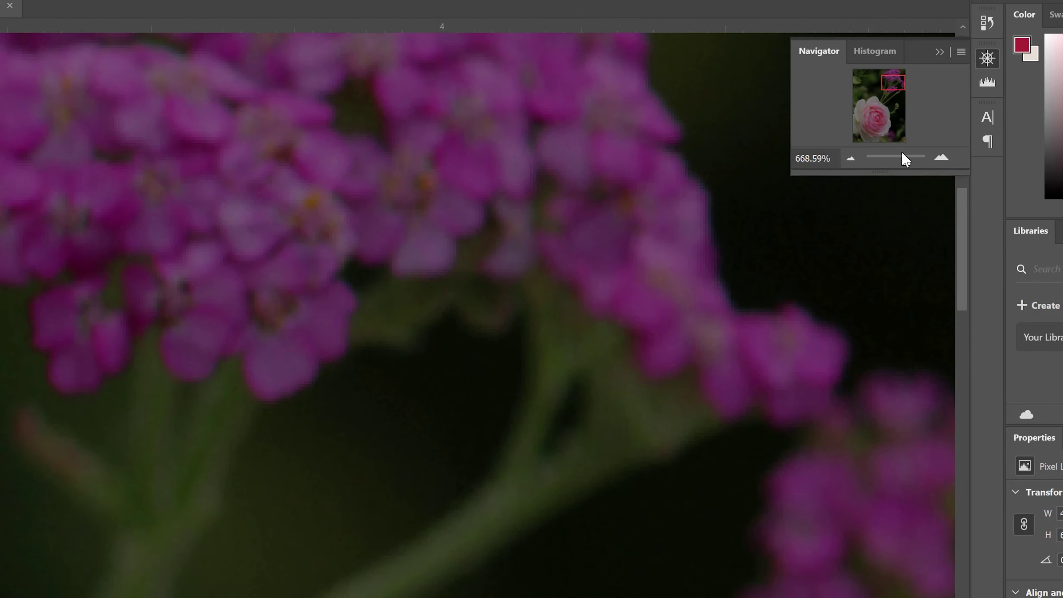
left_click_drag(904, 163, 896, 157)
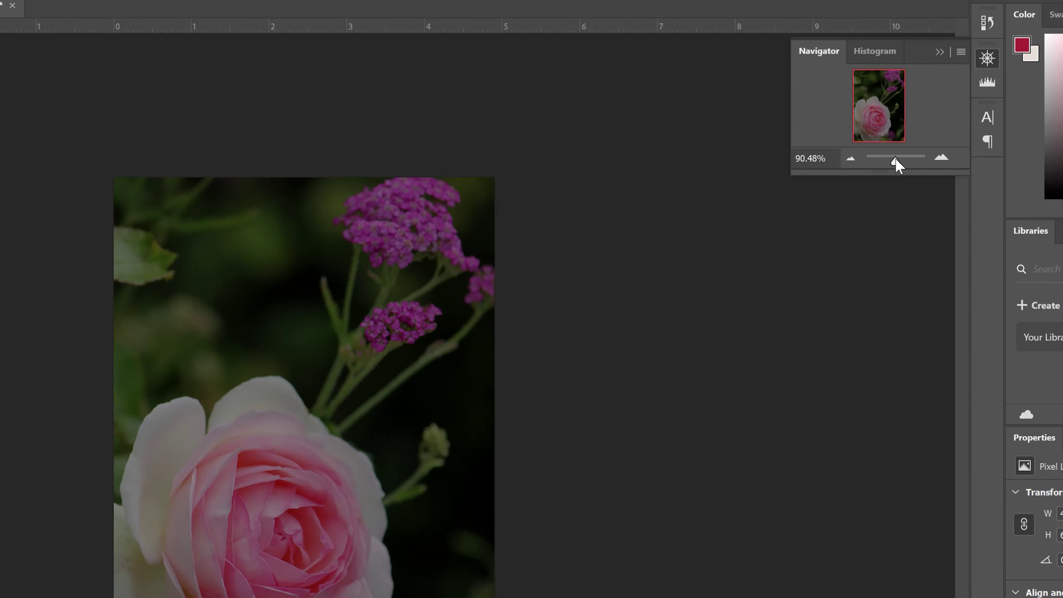
left_click_drag(897, 157, 898, 158)
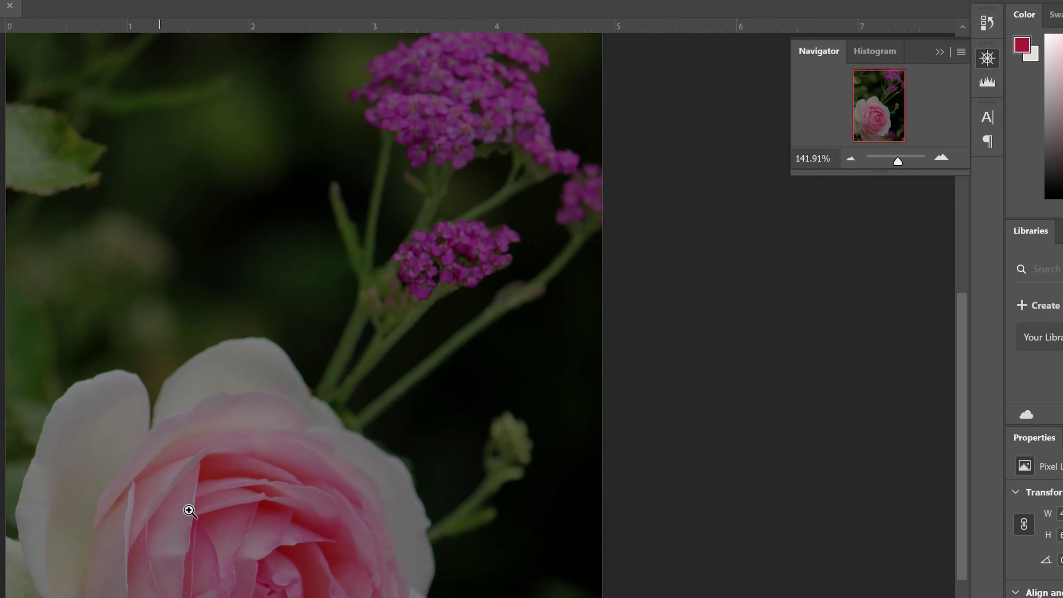
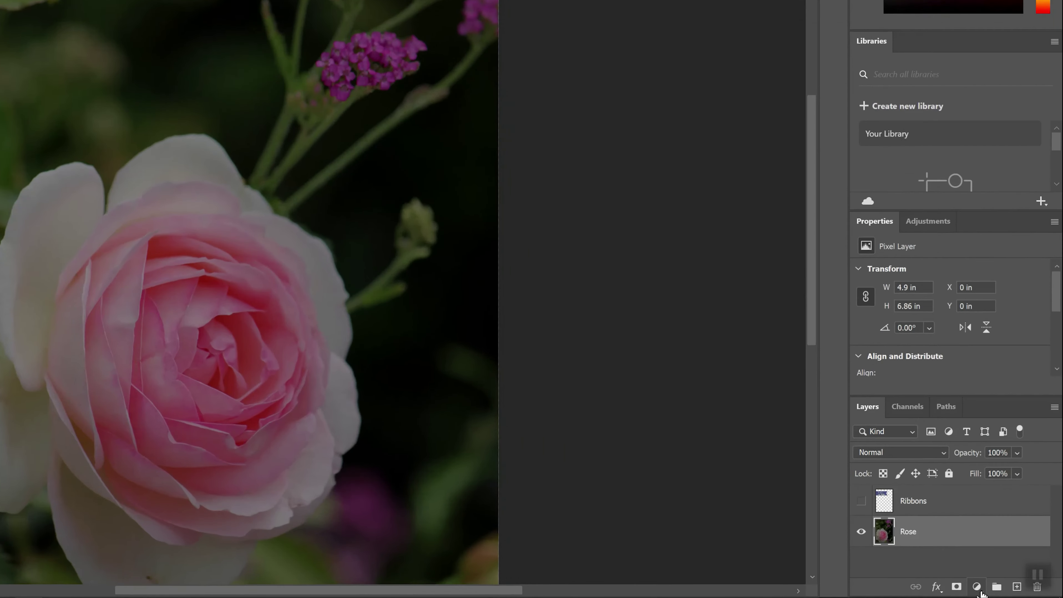
Add a Brightness/Contrast adjustment layer above the Rose layer with brightness 98 and contrast 18
left_click(1000, 590)
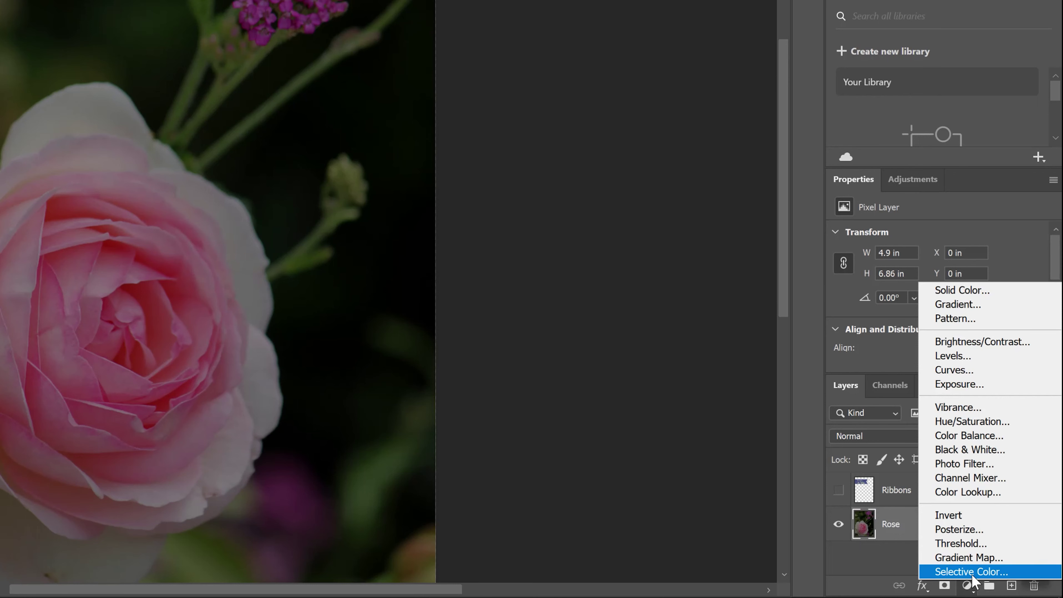
left_click(991, 342)
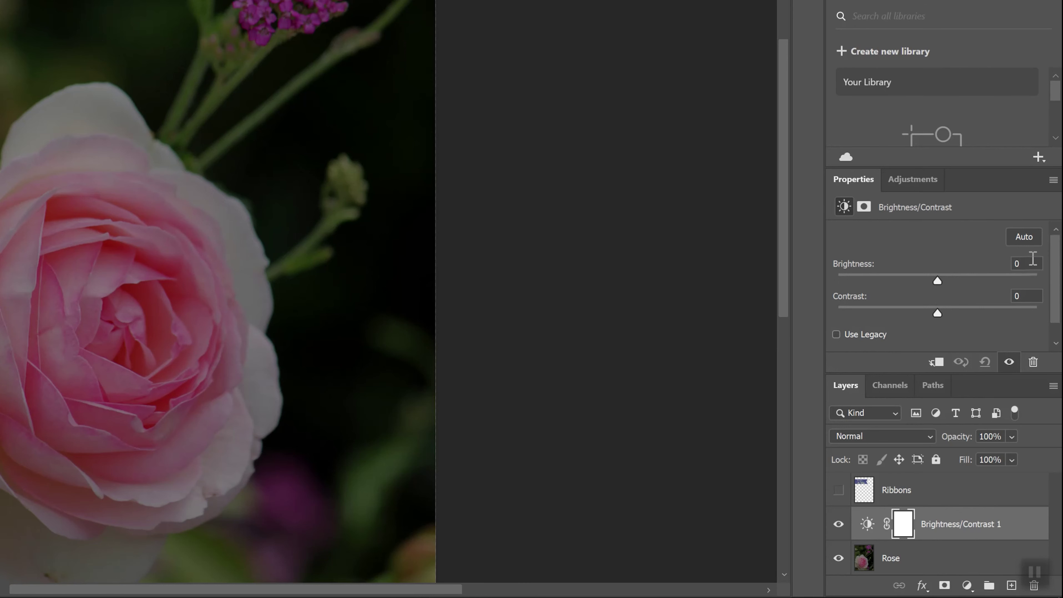
left_click(1022, 264)
type("98")
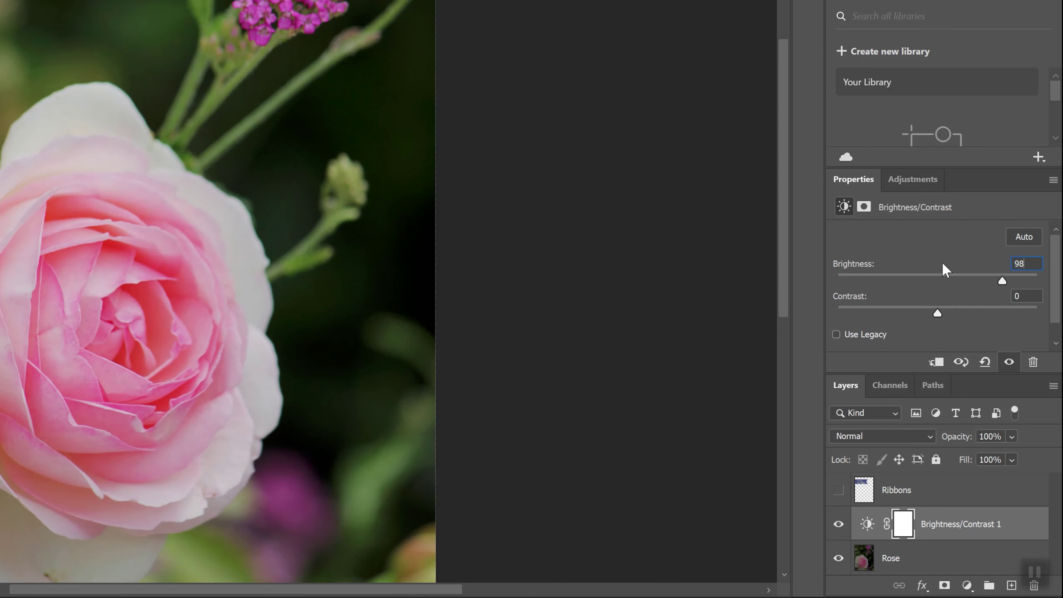
left_click(1019, 296)
type("18")
key("Delete")
Try high and low contrast and brightness values on the adjustment layer, and restore brightness 98 and contrast 18
left_click_drag(956, 312, 1022, 330)
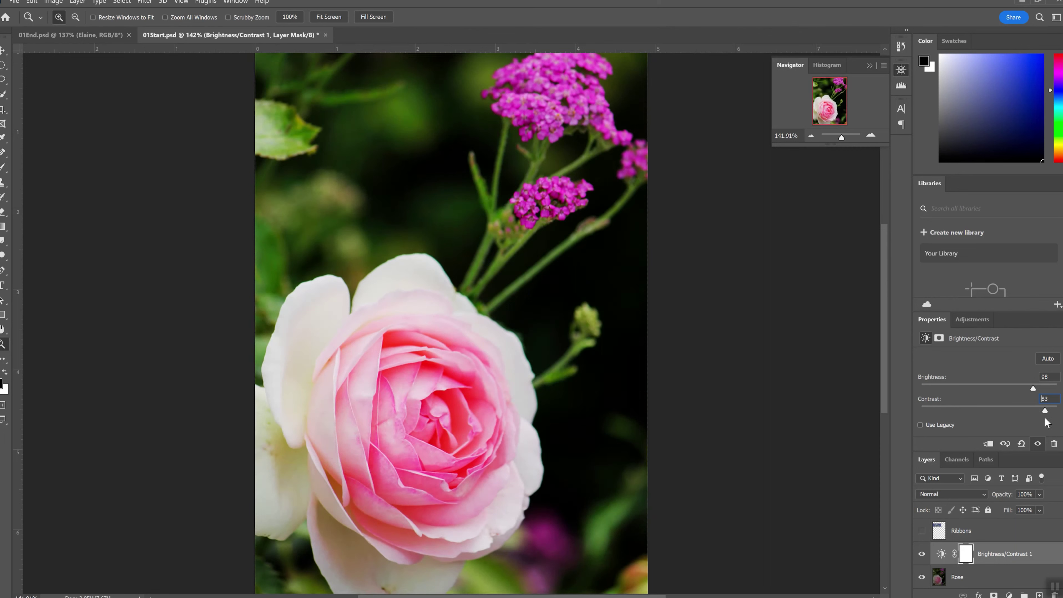
left_click_drag(1046, 423, 984, 421)
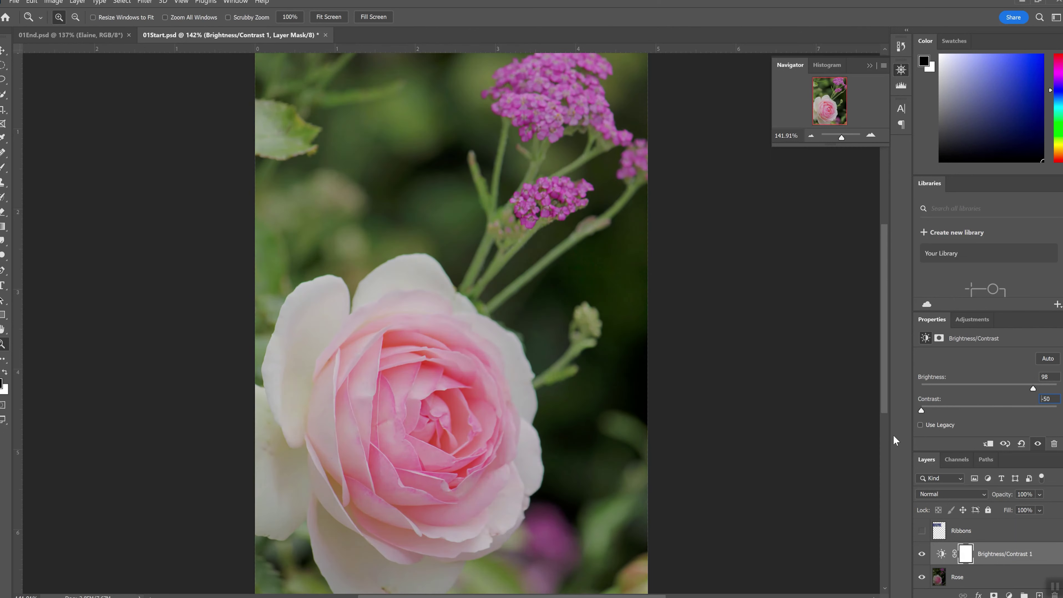
left_click_drag(1033, 388, 980, 389)
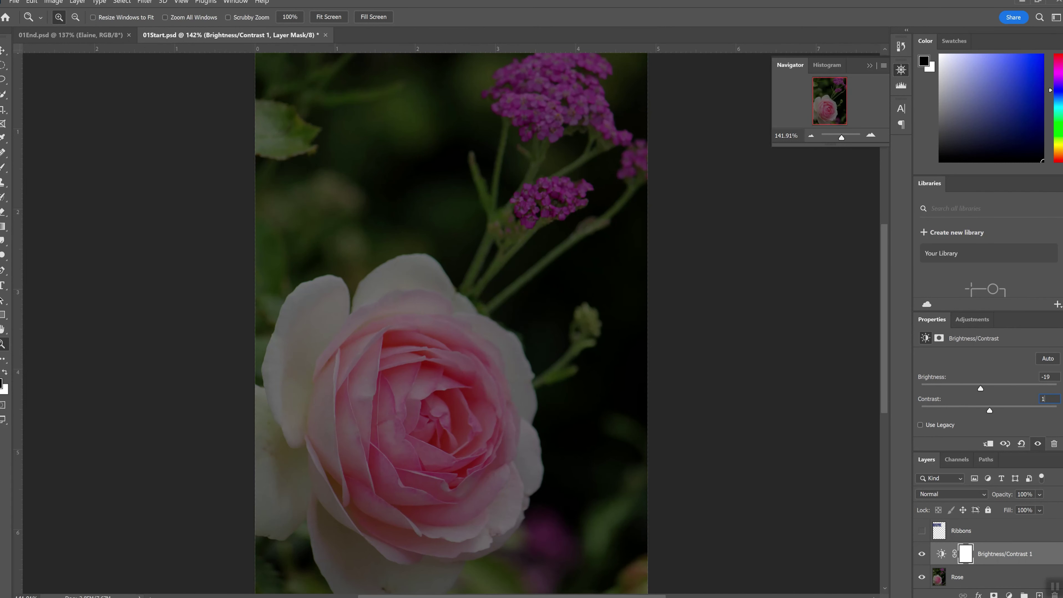
left_click_drag(977, 388, 1016, 388)
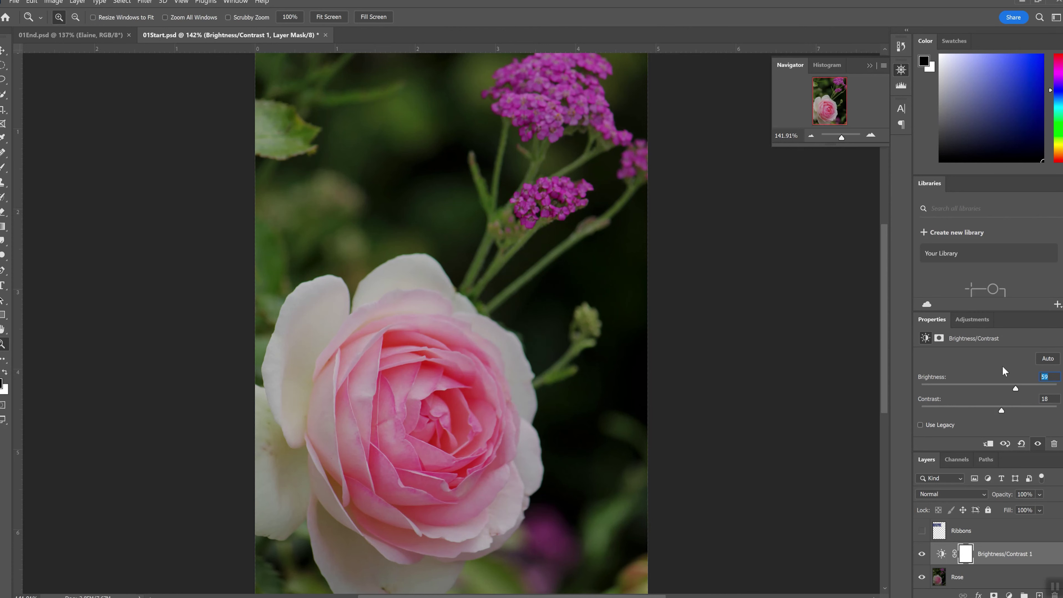
type("98")
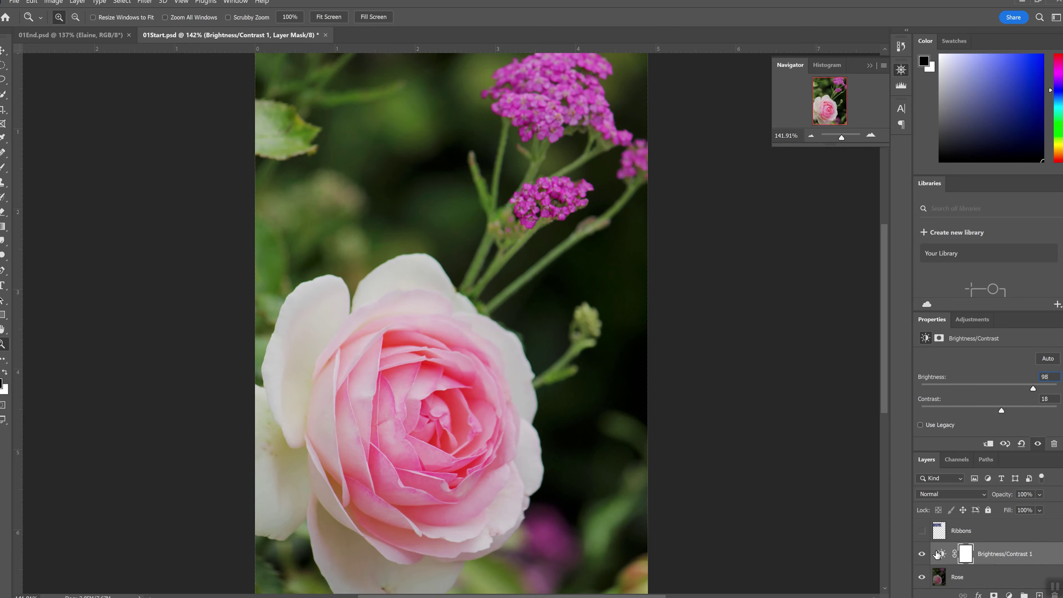
Toggle the Brightness/Contrast adjustment layer's visibility to compare the image before and after, leaving the layer shown
left_click(922, 554)
left_click(922, 554)
left_click(921, 553)
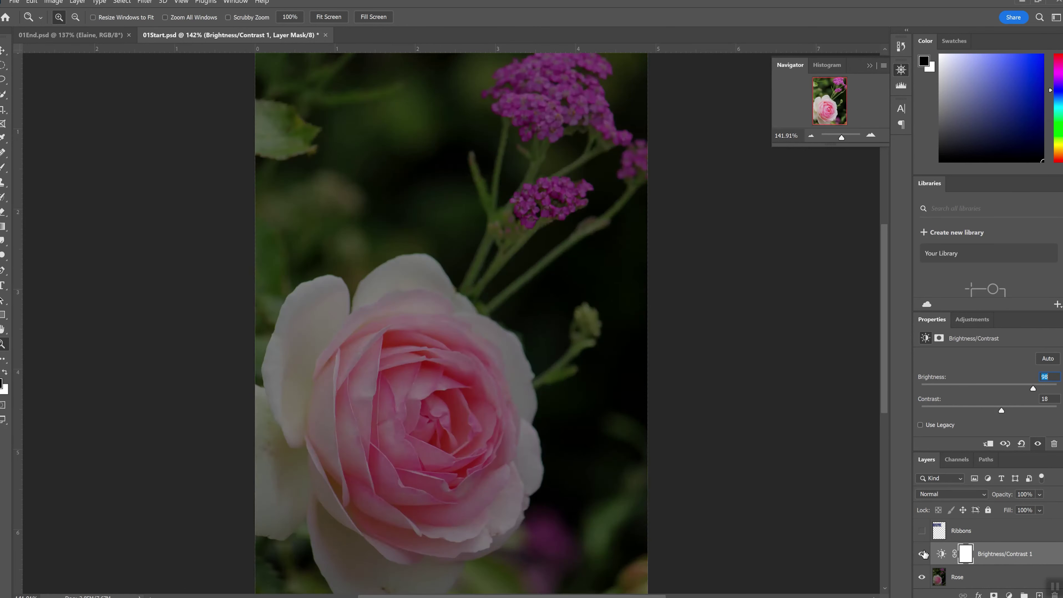
left_click(922, 554)
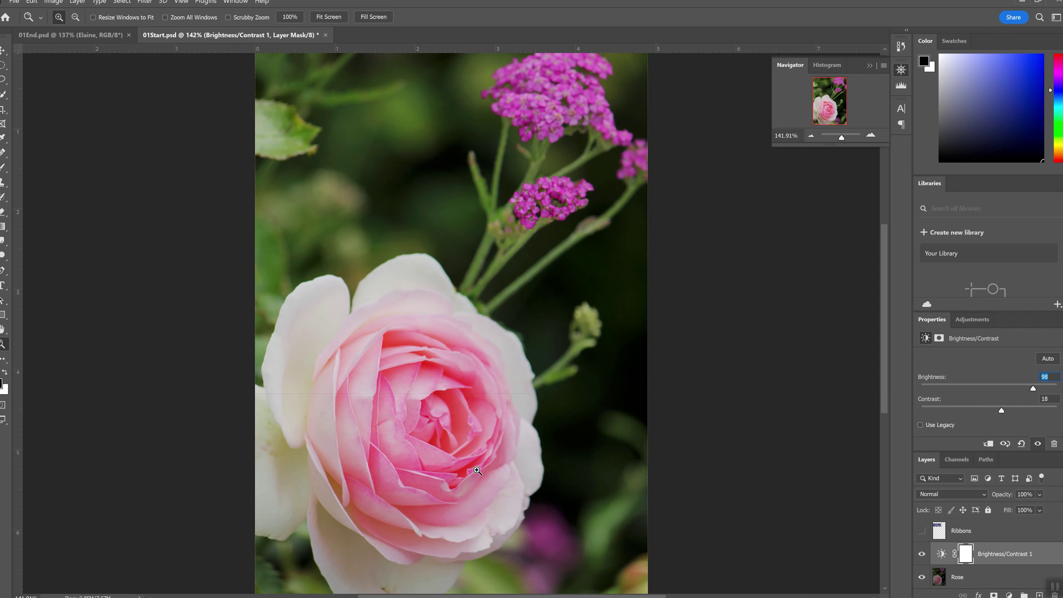
Reopen the Brightness/Contrast layer's settings, try brightness 114, and set it back to 98
left_click(947, 558)
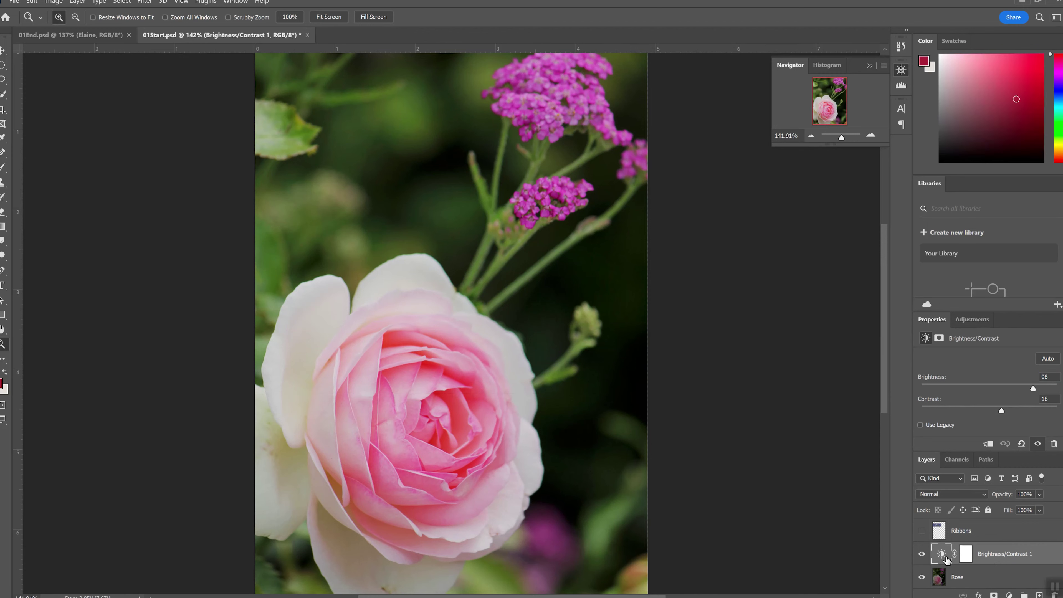
mouse_move(1034, 388)
left_mouse_down()
mouse_move(1014, 389)
mouse_move(1041, 386)
left_mouse_up()
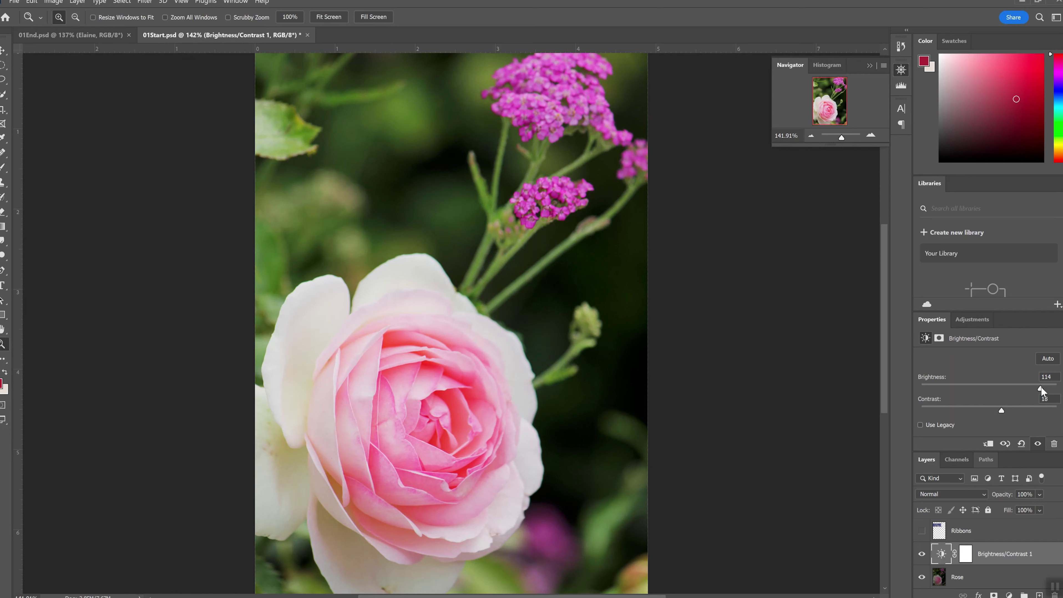
left_click(1047, 377)
type("98")
Try a direct Brightness/Contrast adjustment on the Rose layer with brightness 80 and contrast 32, with the adjustment layer hidden
left_click(923, 554)
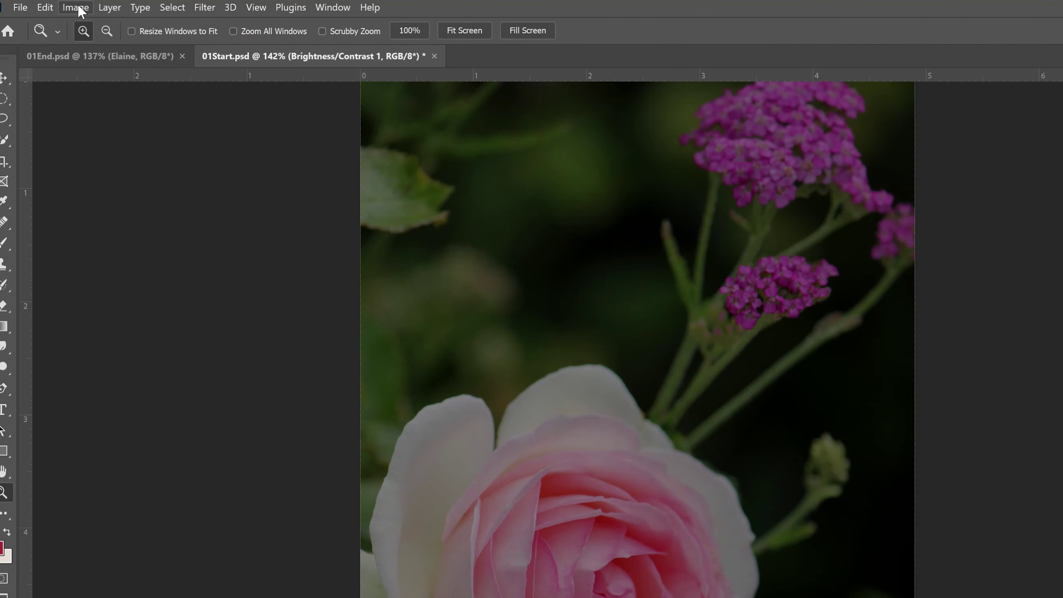
left_click(72, 7)
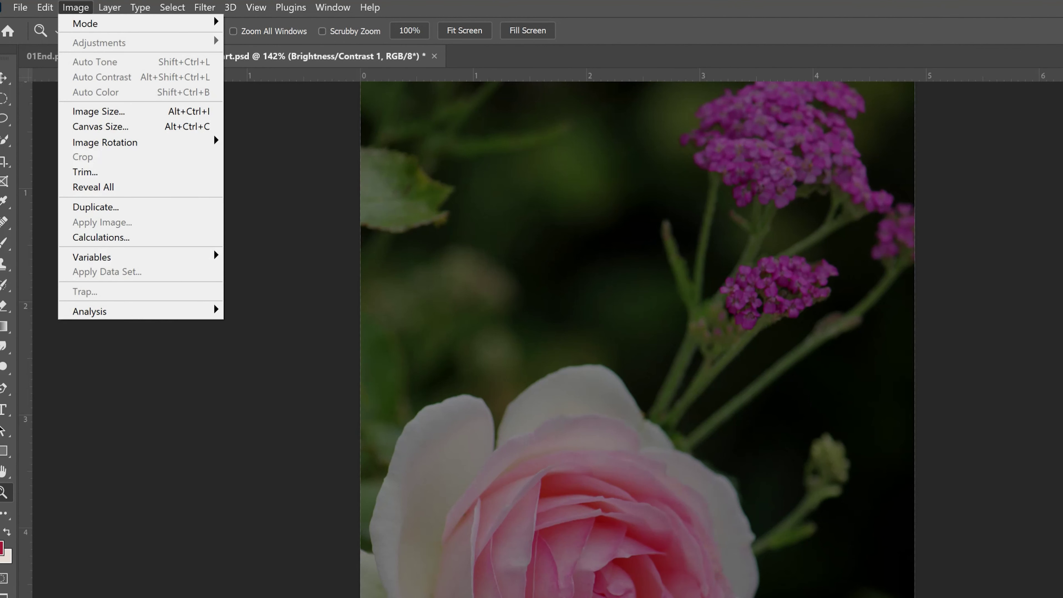
key("Escape")
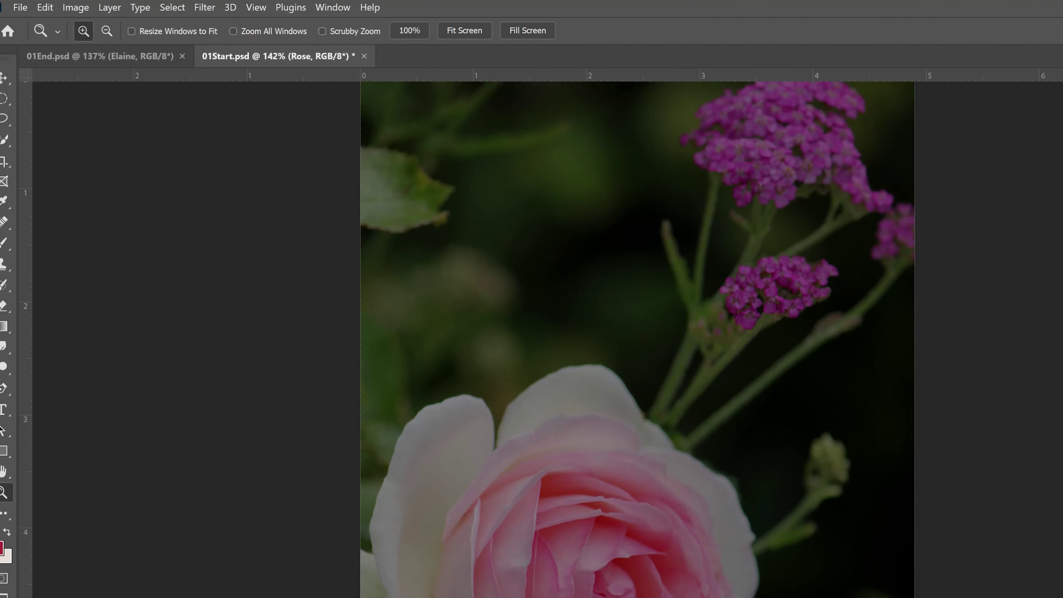
left_click(75, 8)
mouse_move(122, 43)
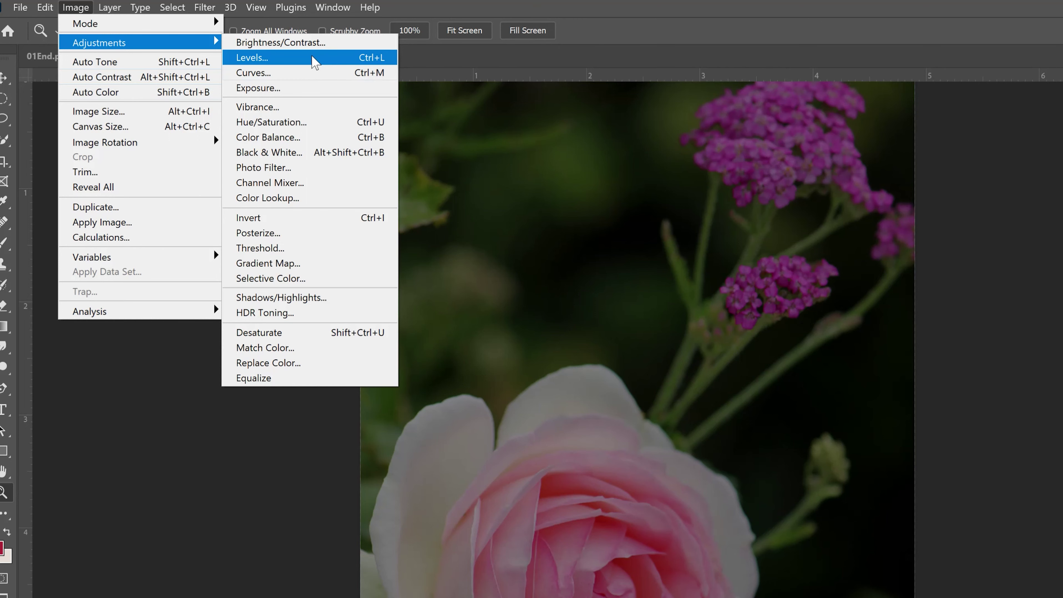
left_click(300, 41)
left_click_drag(708, 270, 750, 271)
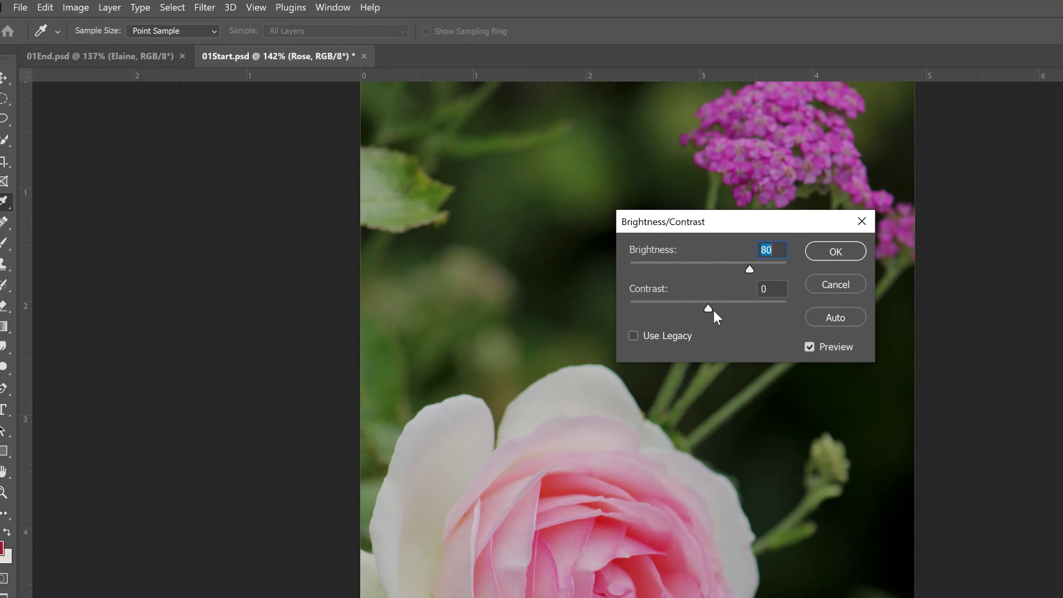
left_click_drag(713, 308, 734, 308)
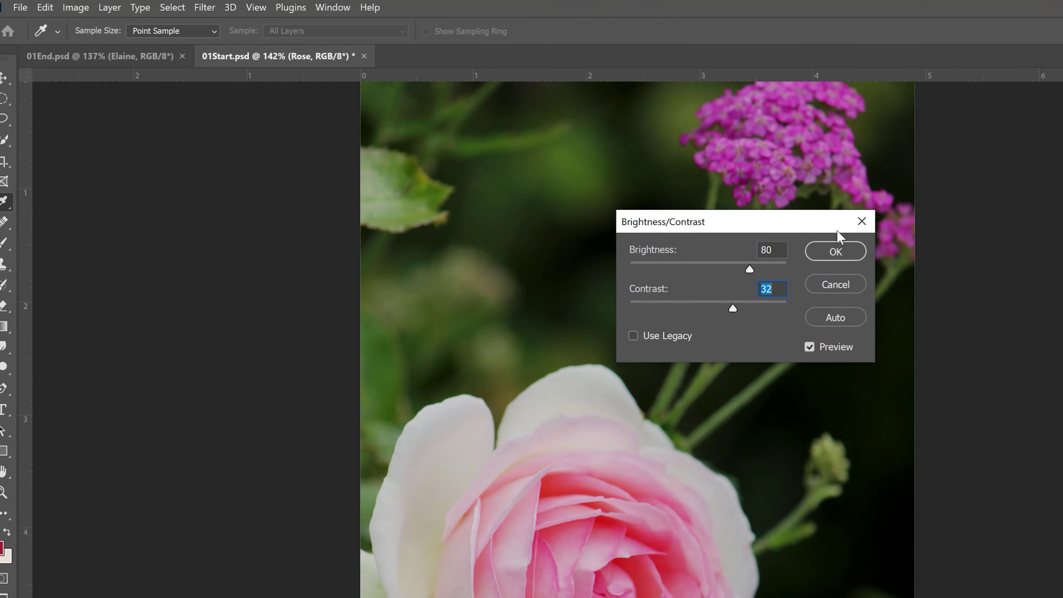
left_click(834, 250)
key("z")
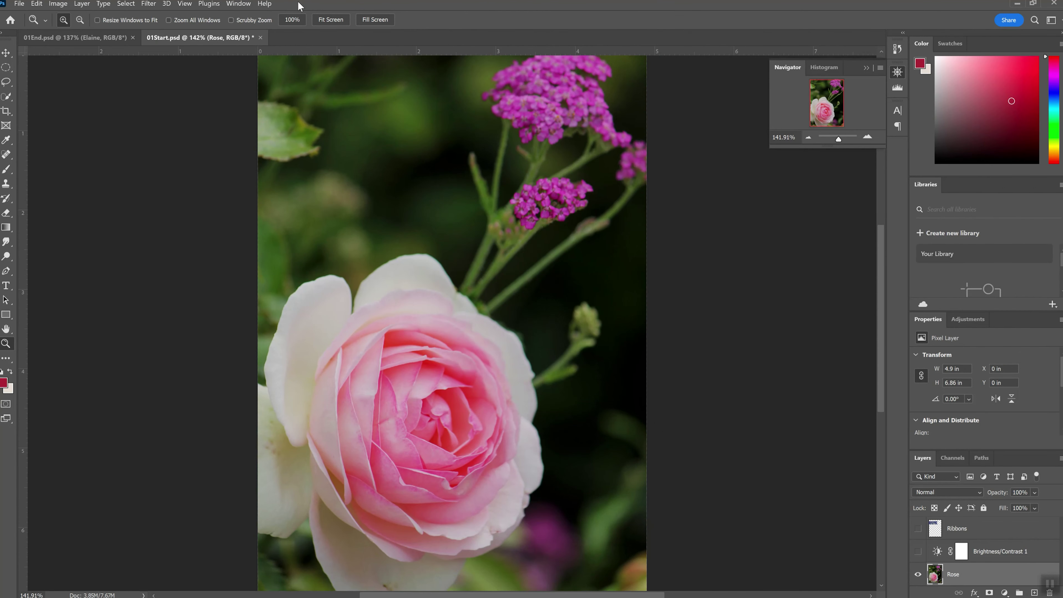
Revert the document history to the last Modify Brightness/Contrast Layer state, discarding the direct adjustment on the Rose layer
left_click(62, 5)
mouse_move(89, 29)
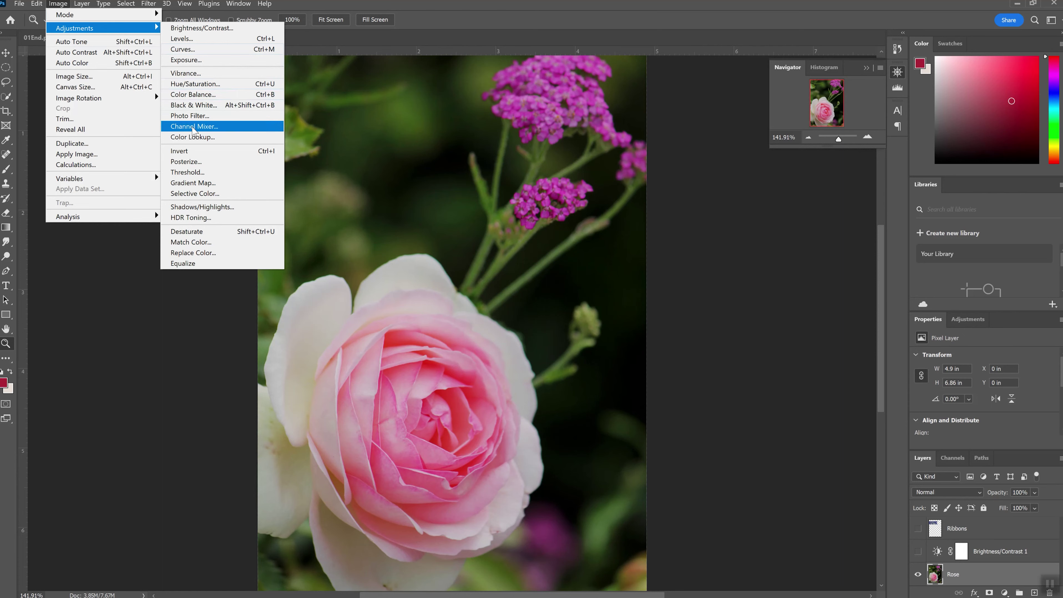
left_click(896, 47)
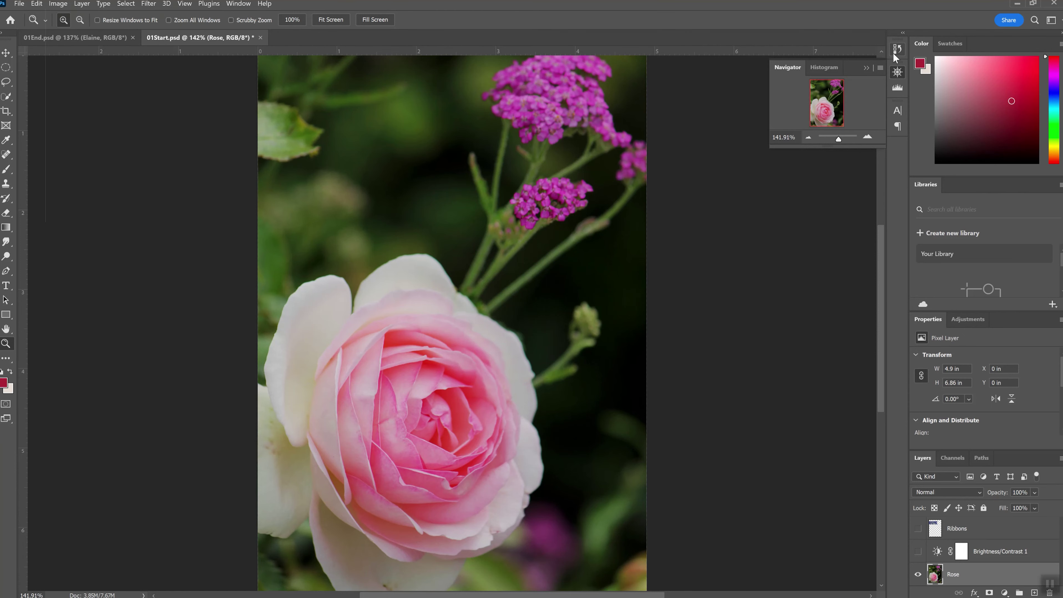
left_click(892, 53)
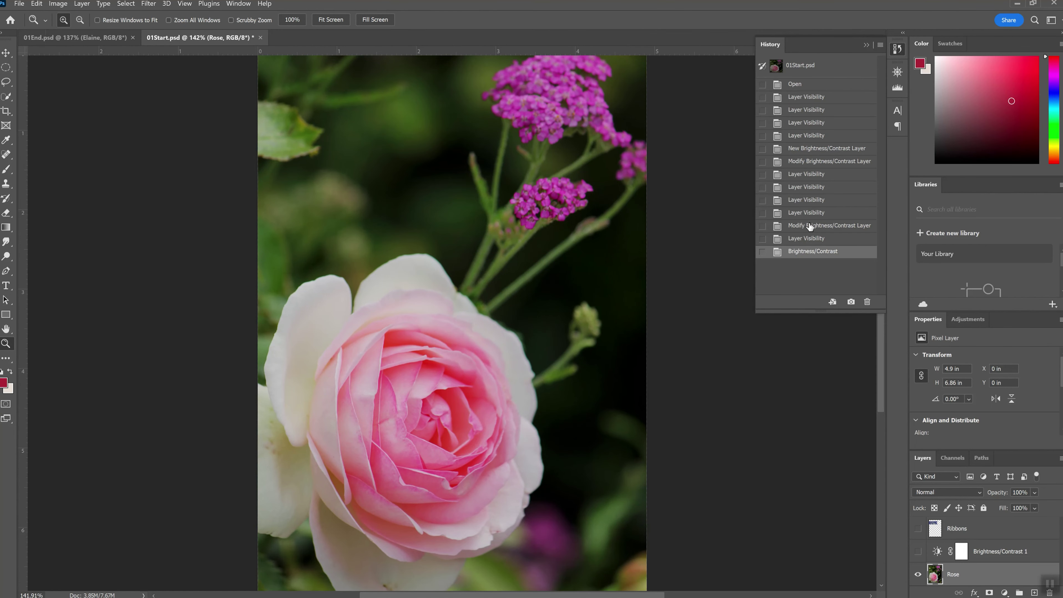
left_click(811, 227)
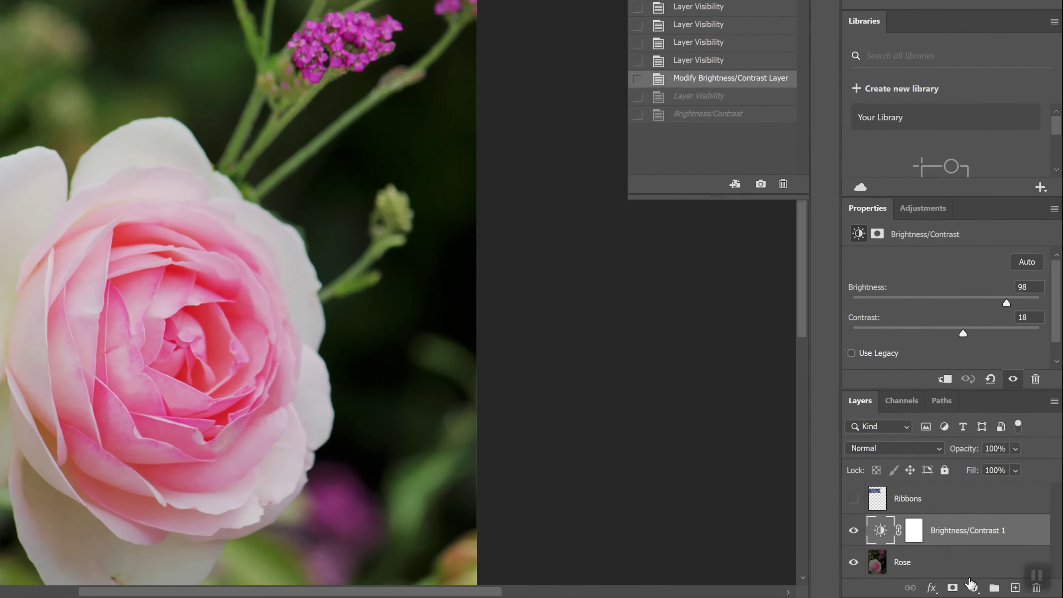
Show the Ribbons layer with the Happy Birthday banner
left_click(990, 590)
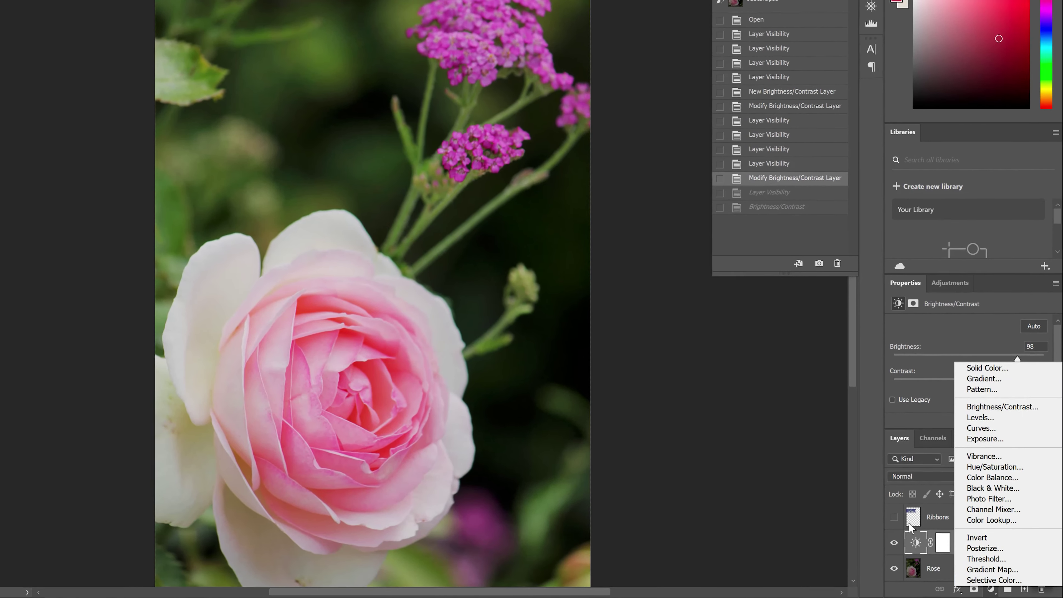
left_click(880, 534)
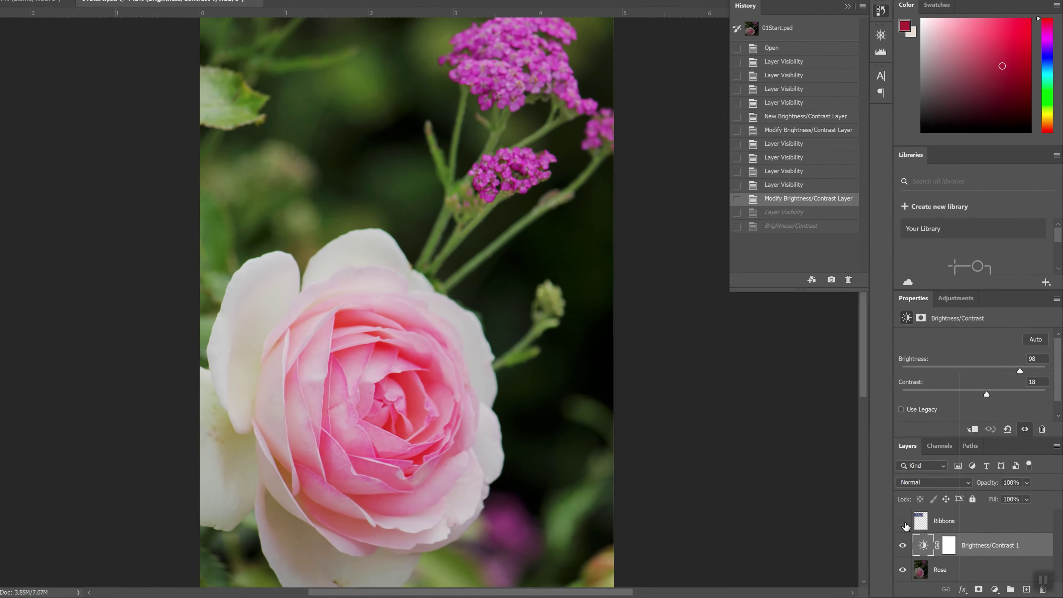
left_click(901, 520)
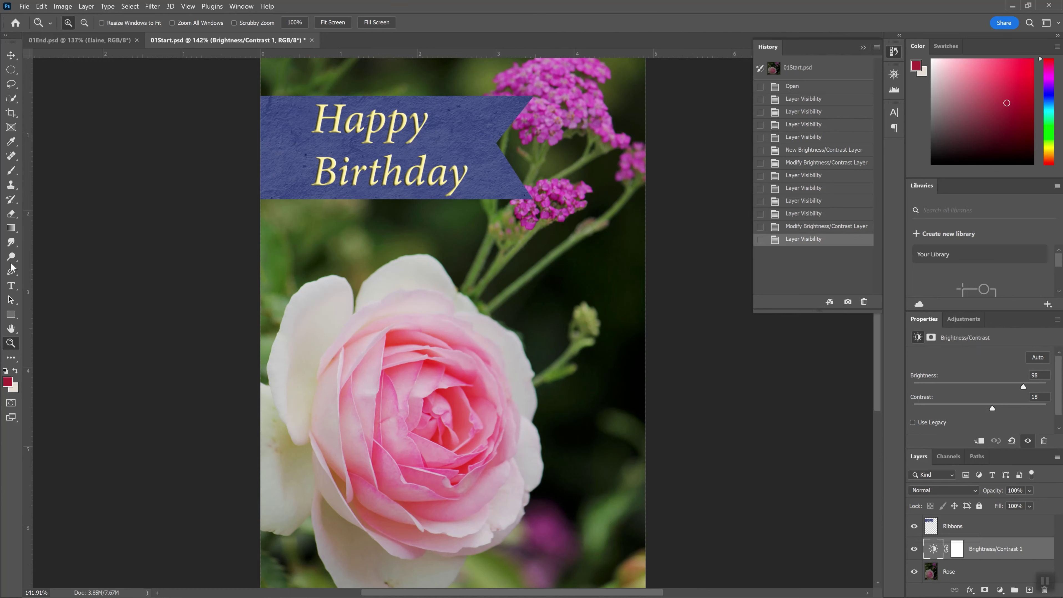
Try sampling foreground colours from the green background and purple flowers with the Eyedropper tool, ending with the blue of the Happy Birthday ribbon
left_click(10, 142)
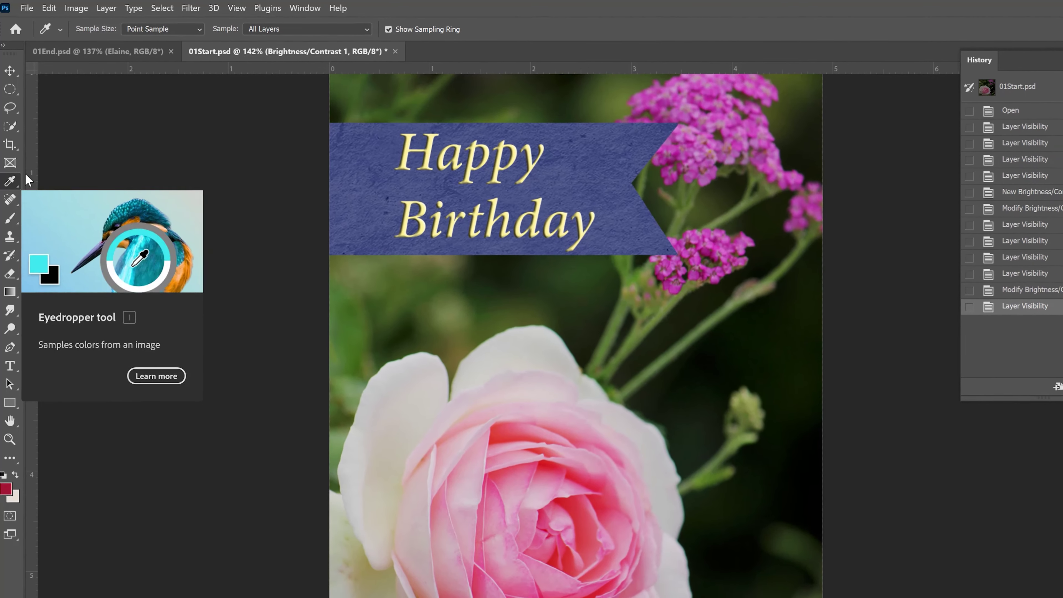
left_click(560, 289)
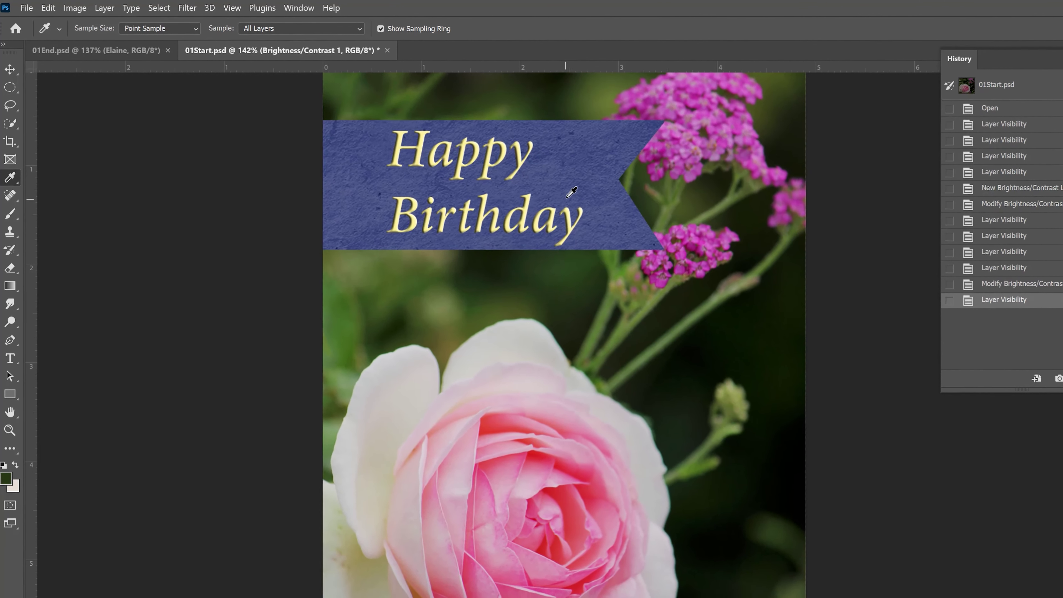
left_click(570, 149)
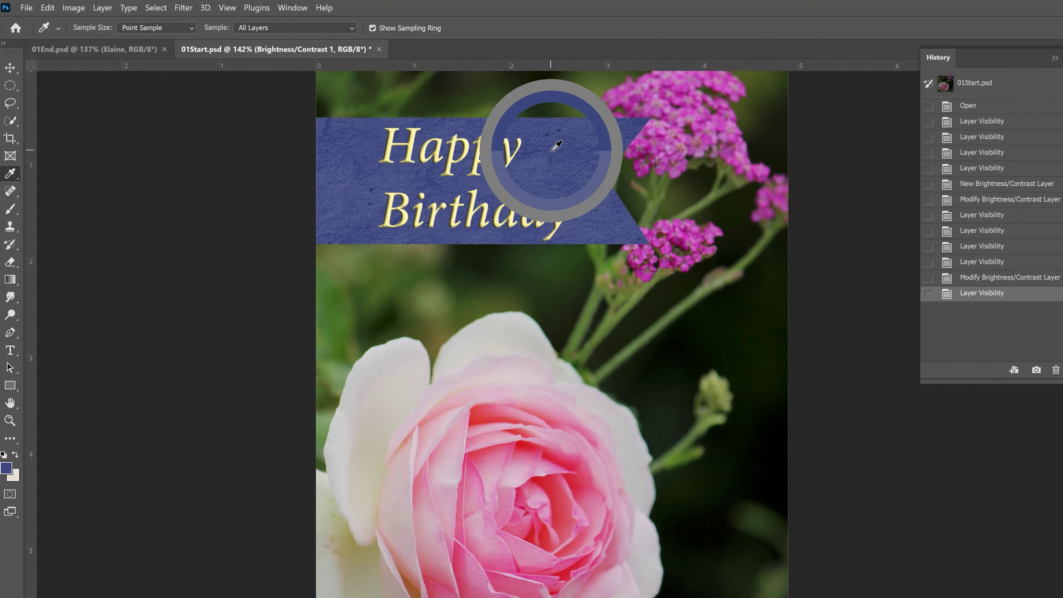
left_click_drag(557, 145, 519, 130)
left_click_drag(372, 129, 386, 109)
left_click(527, 86)
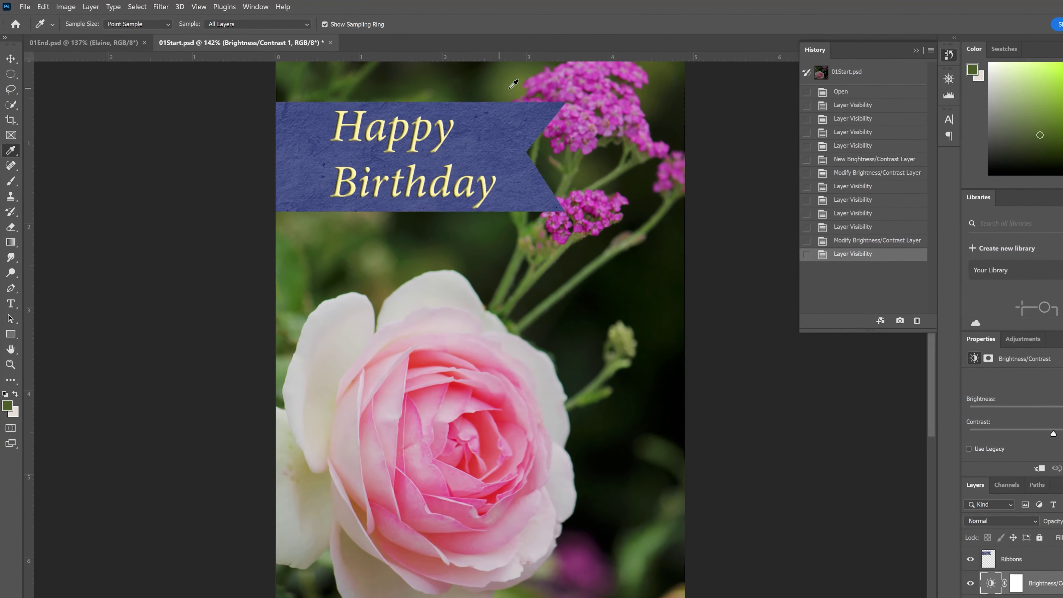
left_click(592, 82)
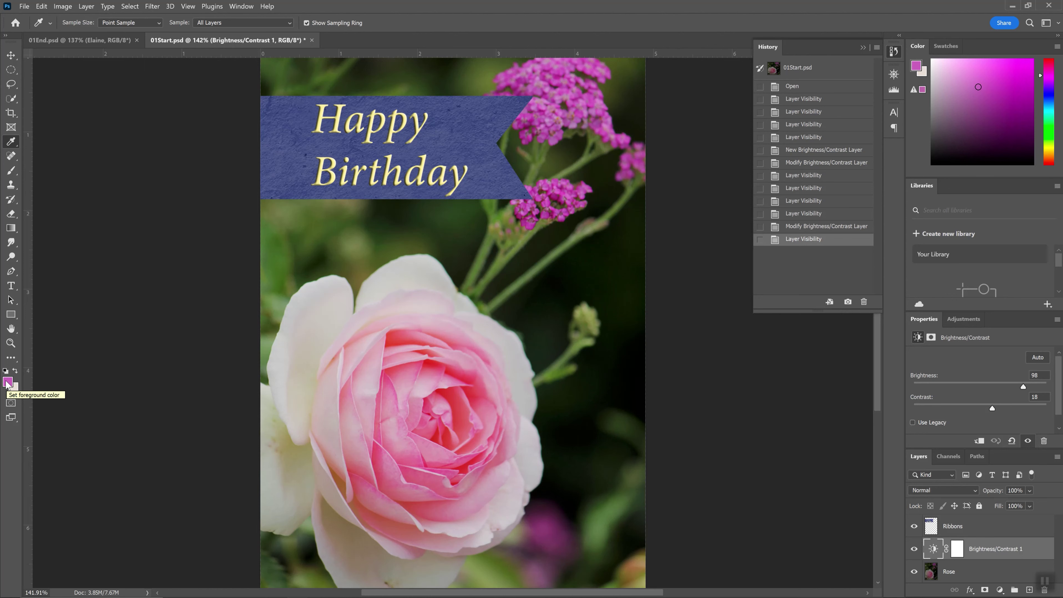
left_click(454, 121)
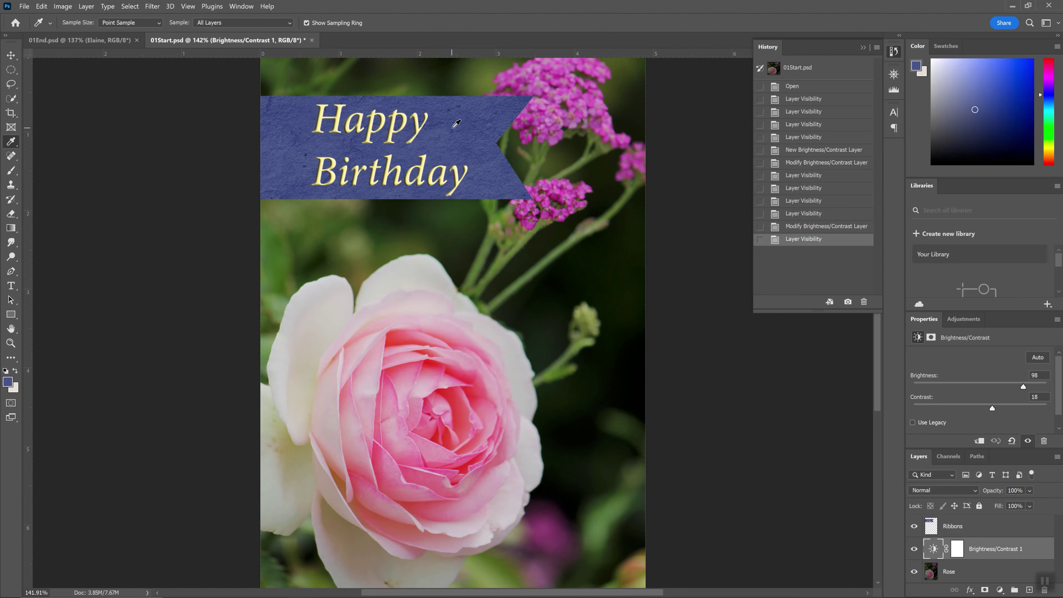
left_click(451, 120)
left_click(454, 120)
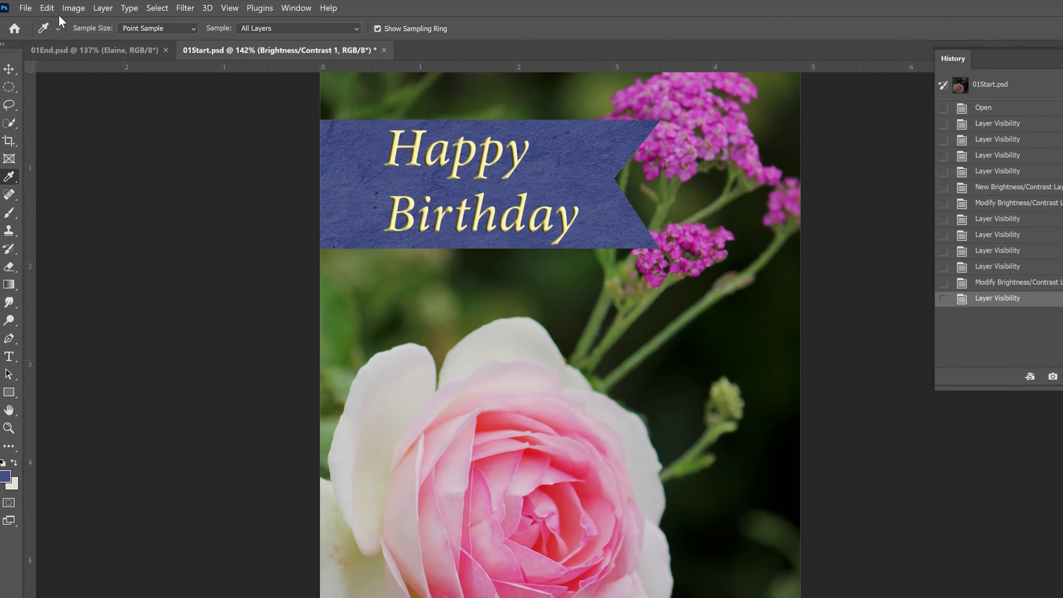
Check the ruler unit choices in the Units & Rulers preferences, keep Inches, and cancel the dialog
left_click(42, 6)
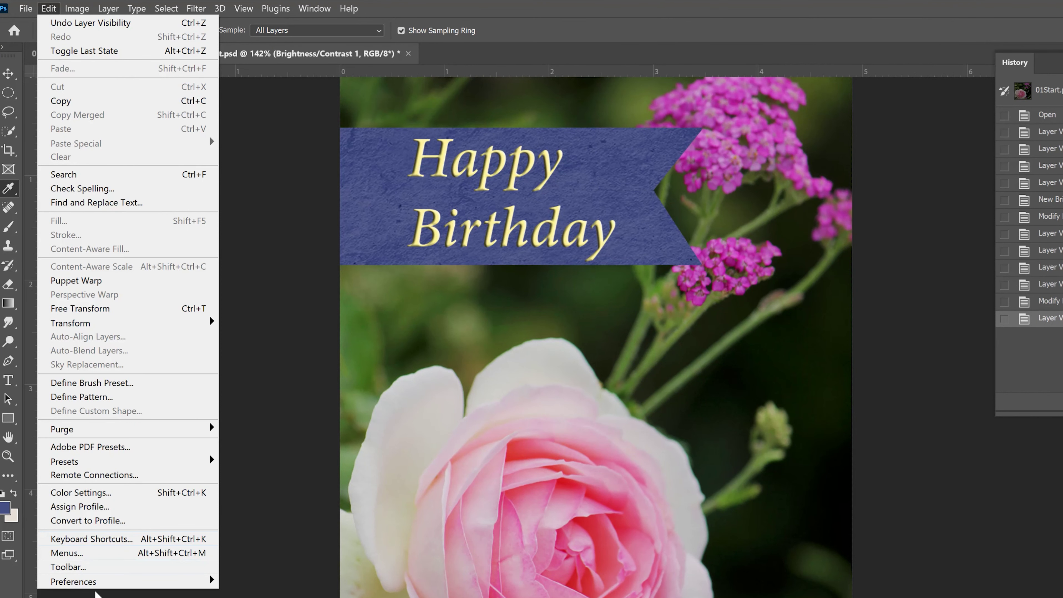
mouse_move(105, 582)
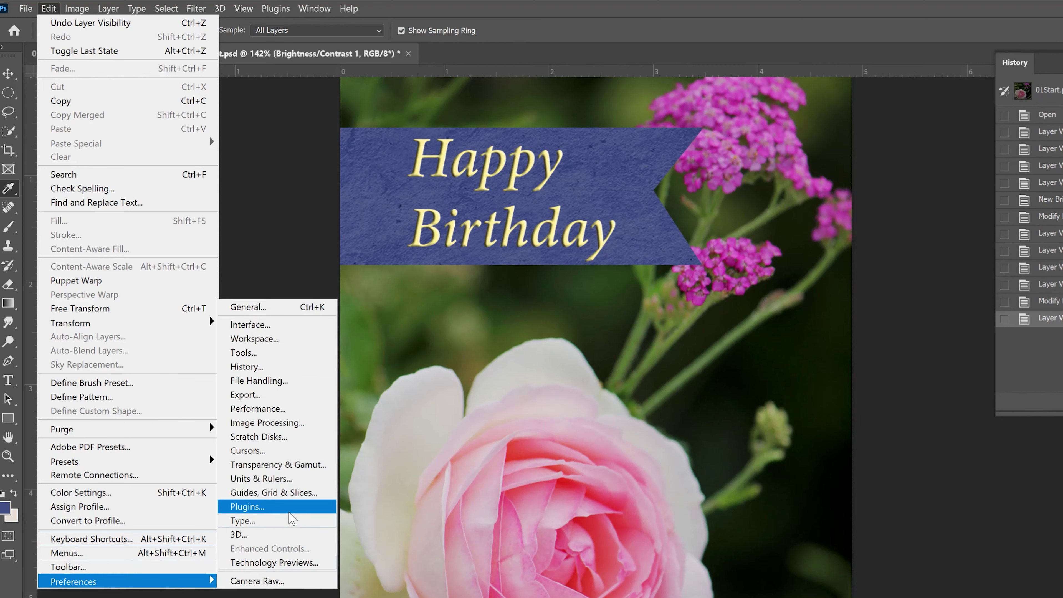
left_click(293, 481)
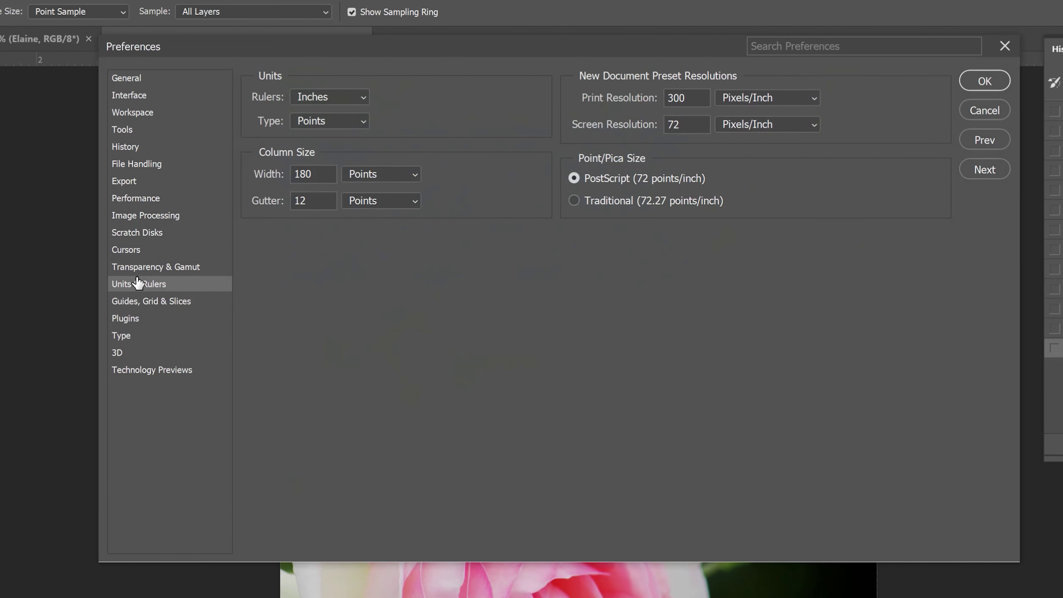
left_click(350, 97)
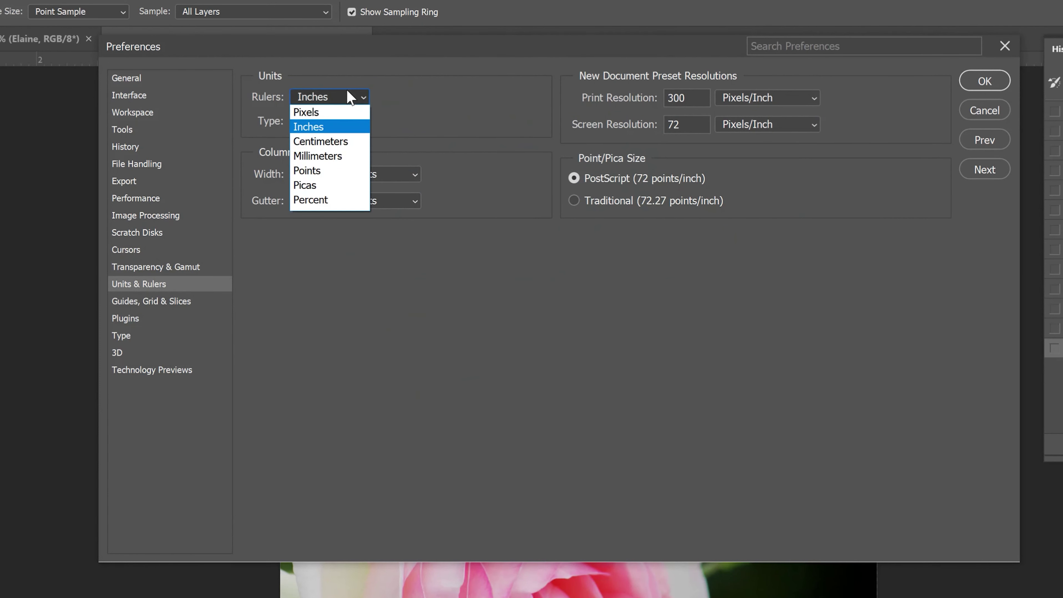
left_click(341, 130)
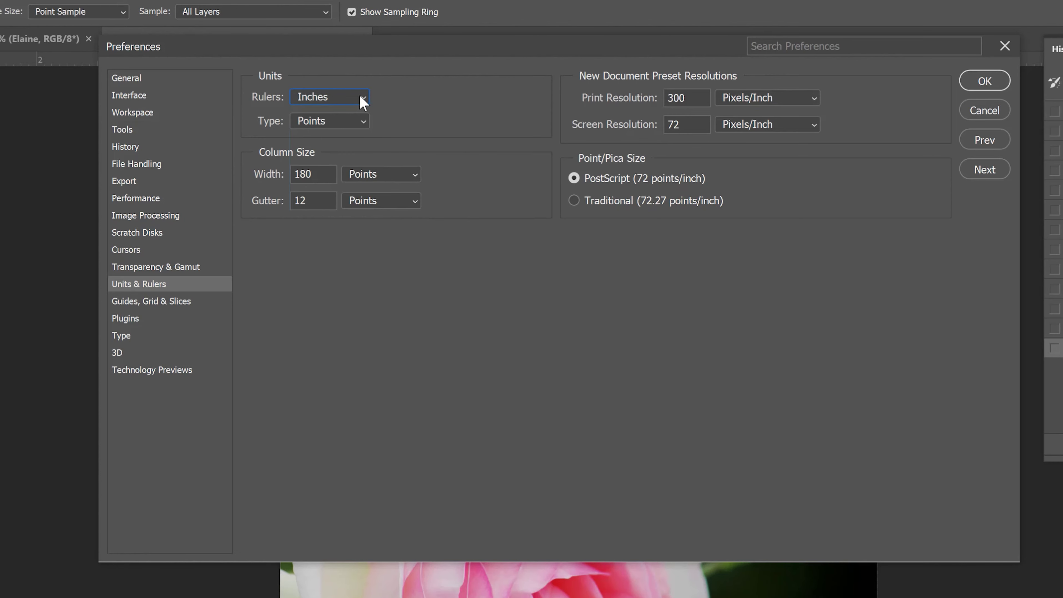
left_click(982, 110)
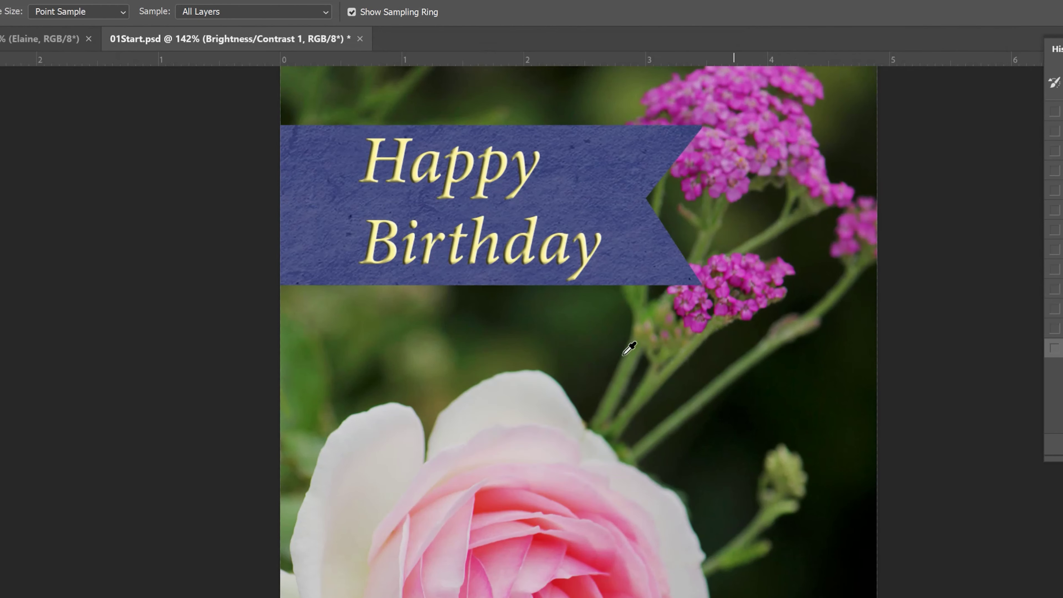
Review the Eyedropper's sample size options without changing them, and sample the ribbon's blue again as the foreground colour
right_click(484, 373)
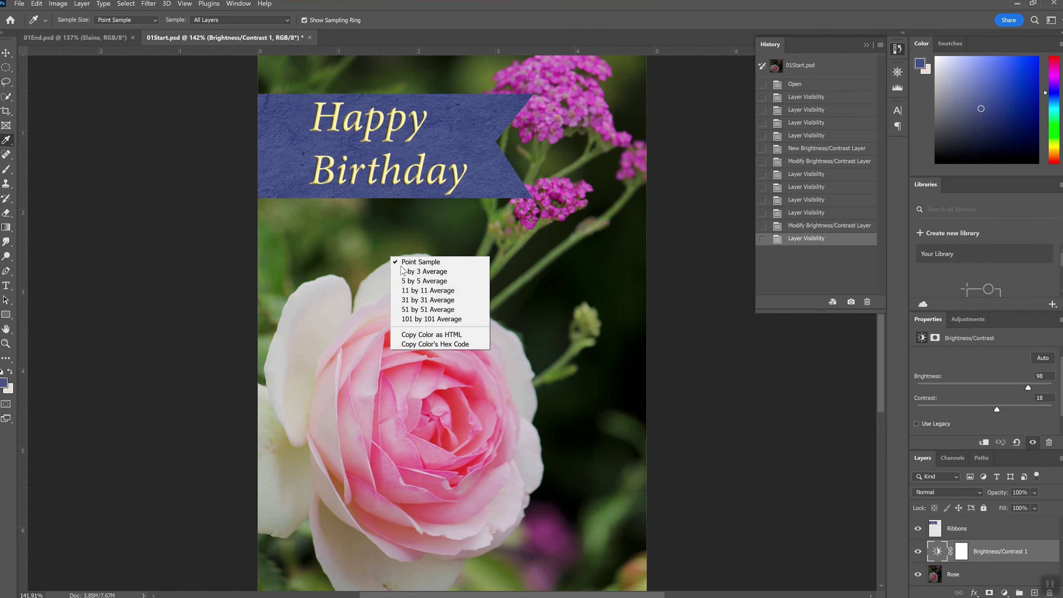
right_click(479, 229)
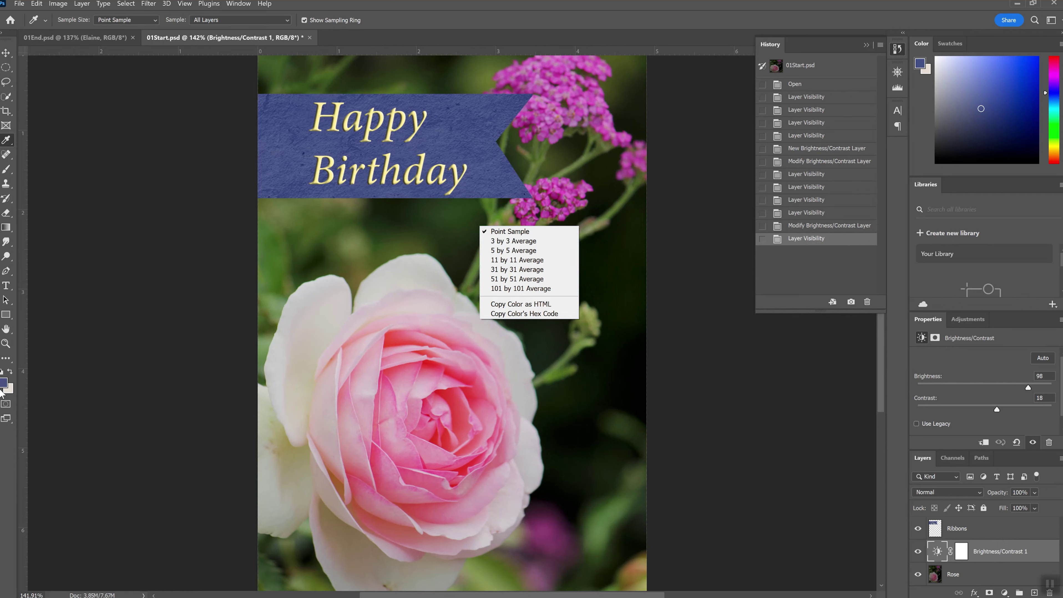
key("Escape")
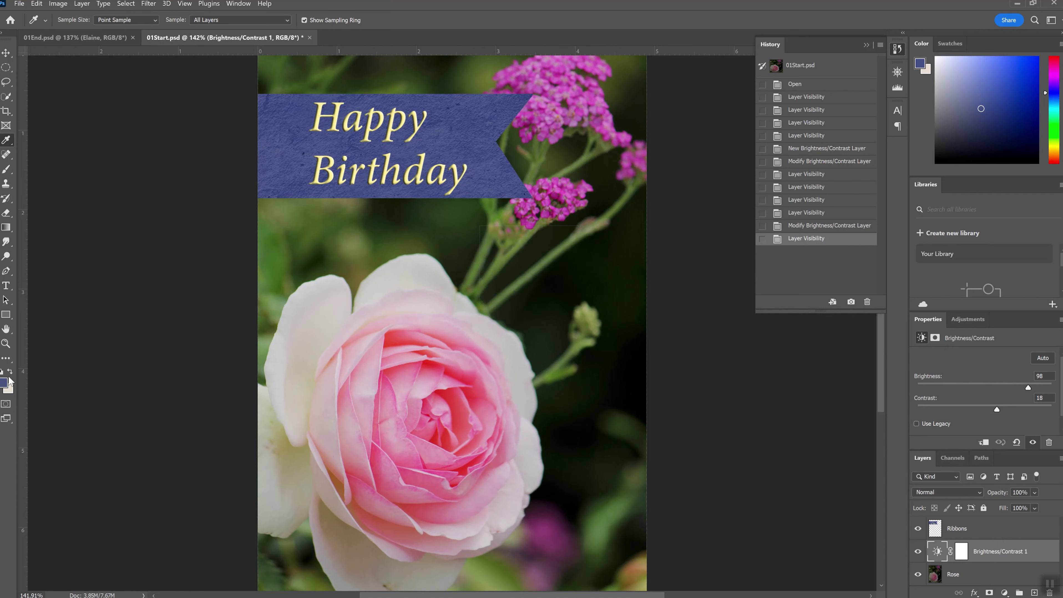
left_click(452, 127)
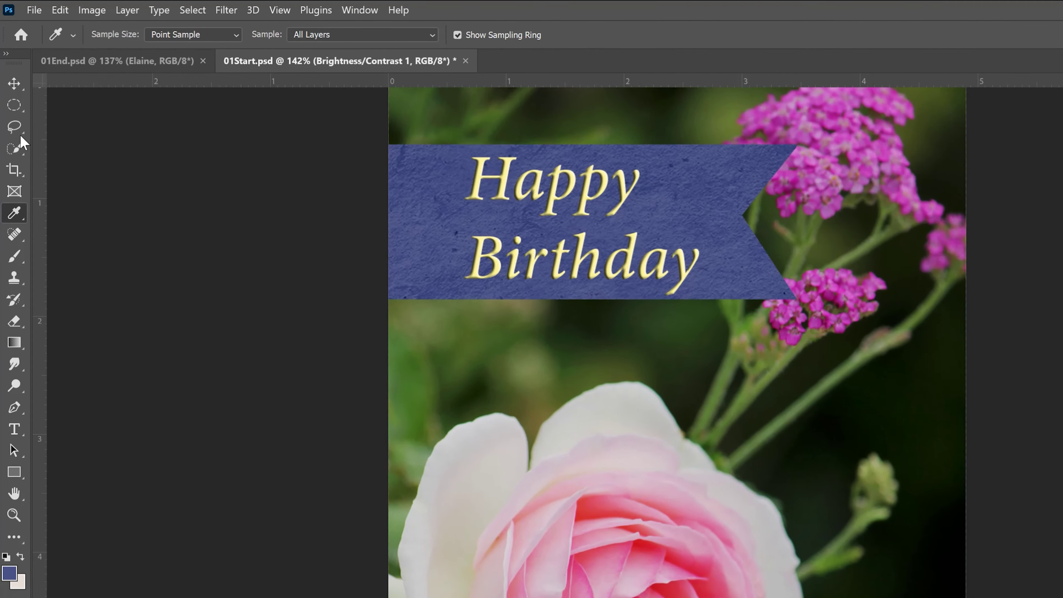
Select a rectangle about 2.4 by 0.75 in from the rose's lower petals to the card's right edge, and add a new layer above the adjustment layer
left_click(14, 105)
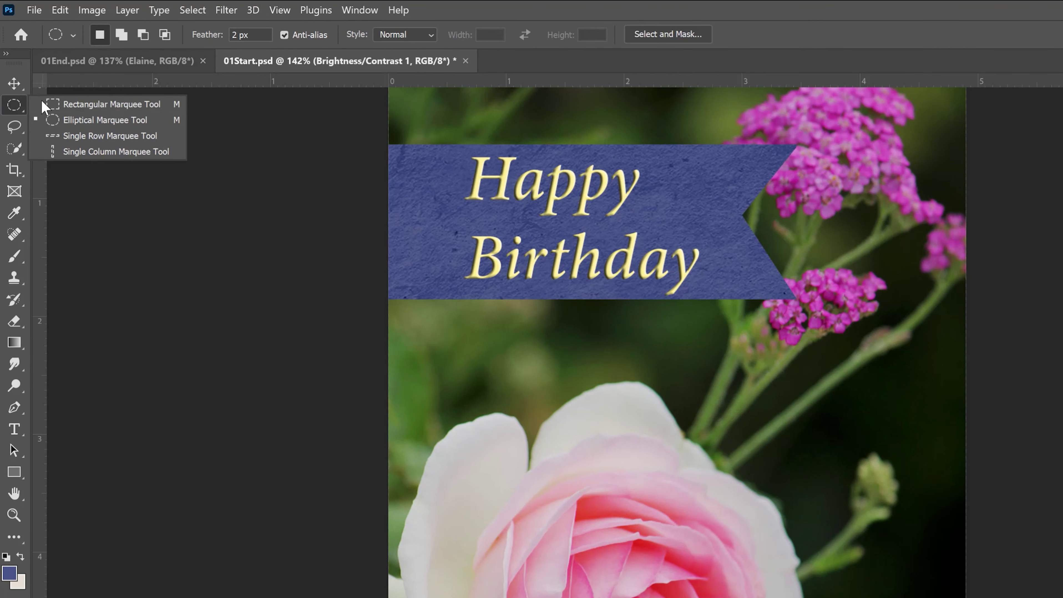
left_click(110, 104)
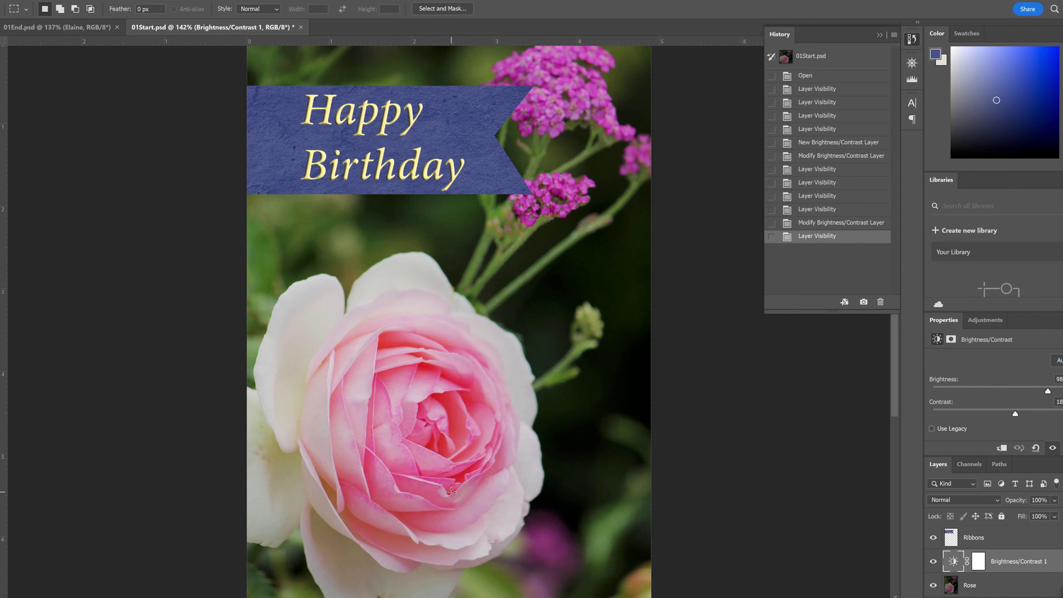
left_click_drag(454, 494, 657, 554)
left_click_drag(657, 554, 656, 554)
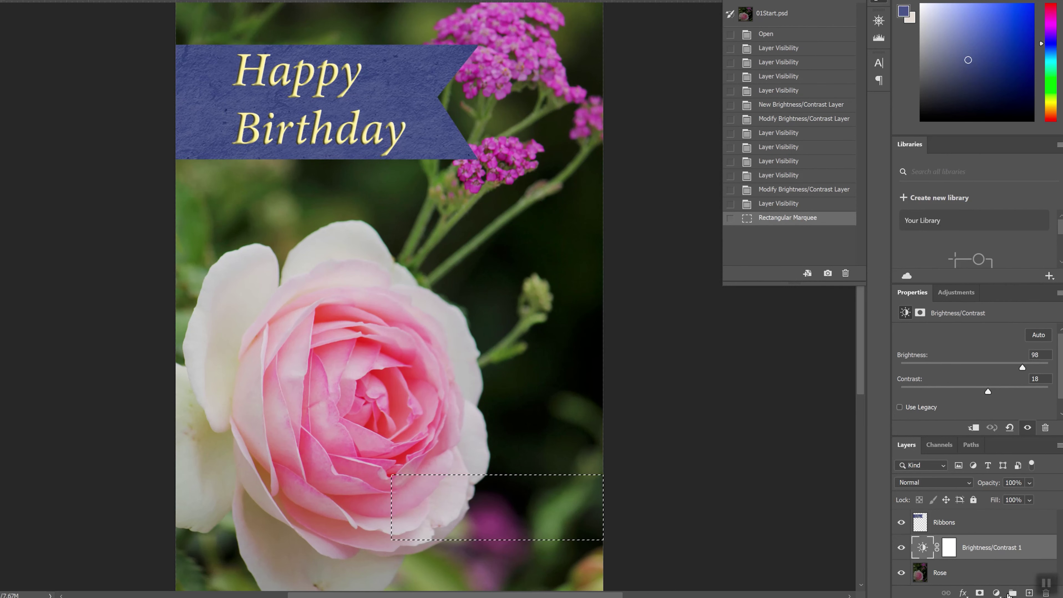
left_click(1030, 593)
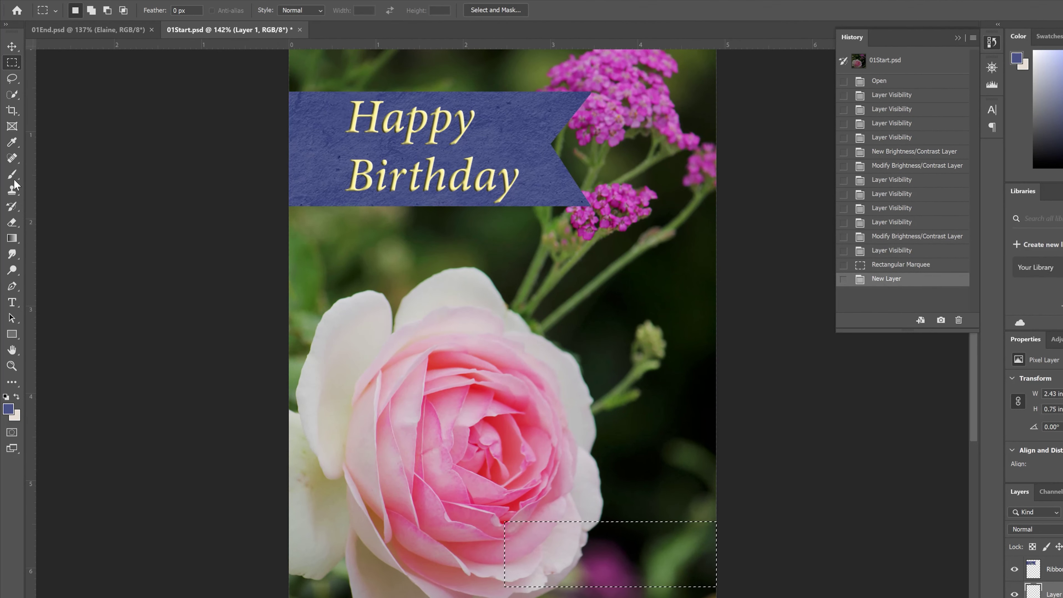
Paint the sampled blue across the selected rectangle on the new layer with the Brush tool at 50% opacity
right_click(13, 175)
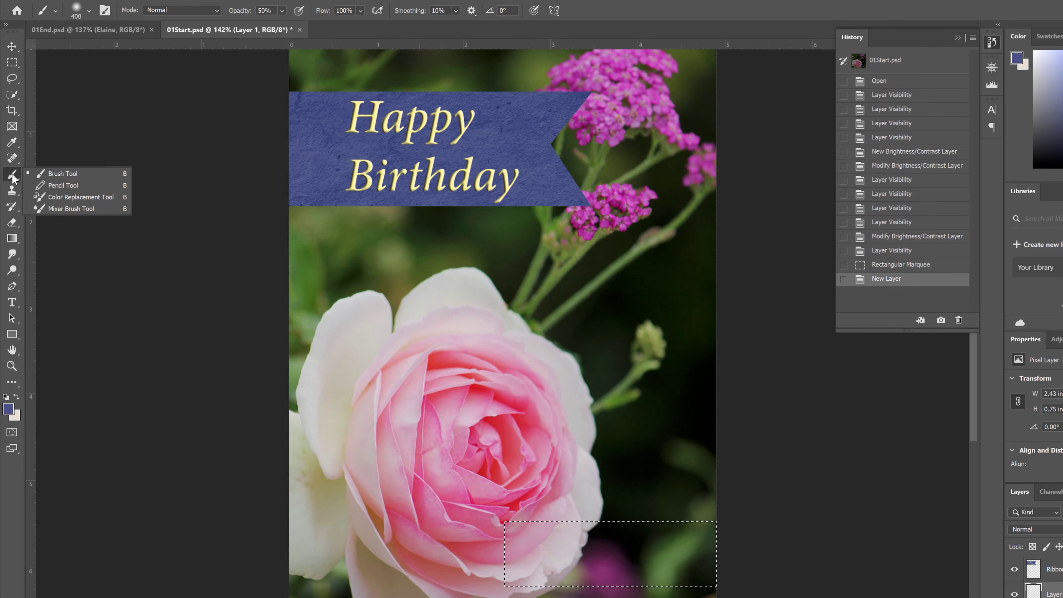
left_click(80, 171)
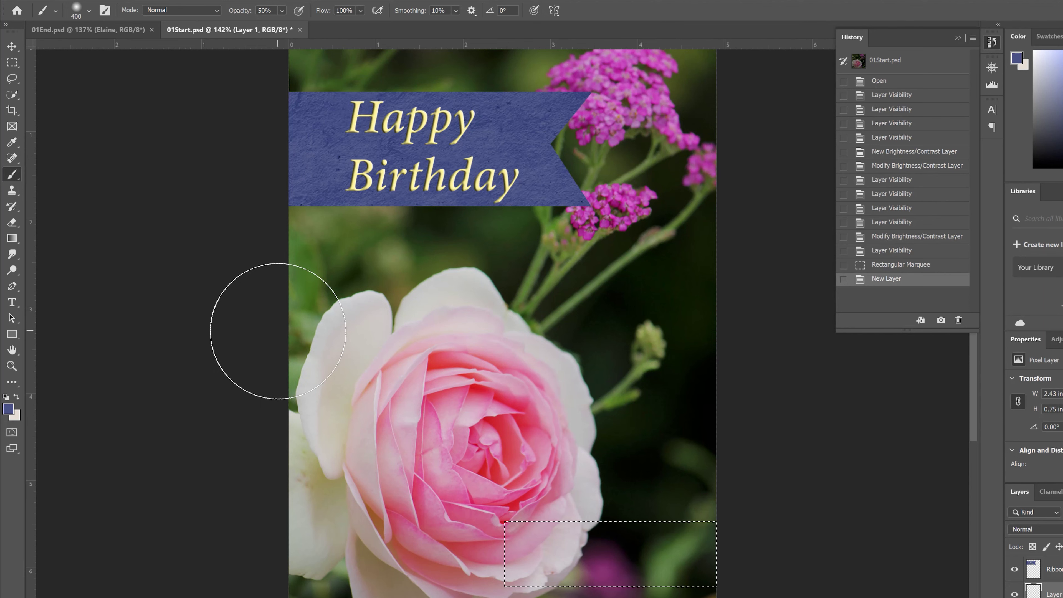
mouse_move(461, 482)
left_mouse_down()
mouse_move(518, 527)
mouse_move(649, 531)
mouse_move(444, 570)
mouse_move(771, 581)
left_mouse_up()
mouse_move(559, 553)
left_mouse_down()
mouse_move(527, 557)
mouse_move(603, 542)
left_mouse_up()
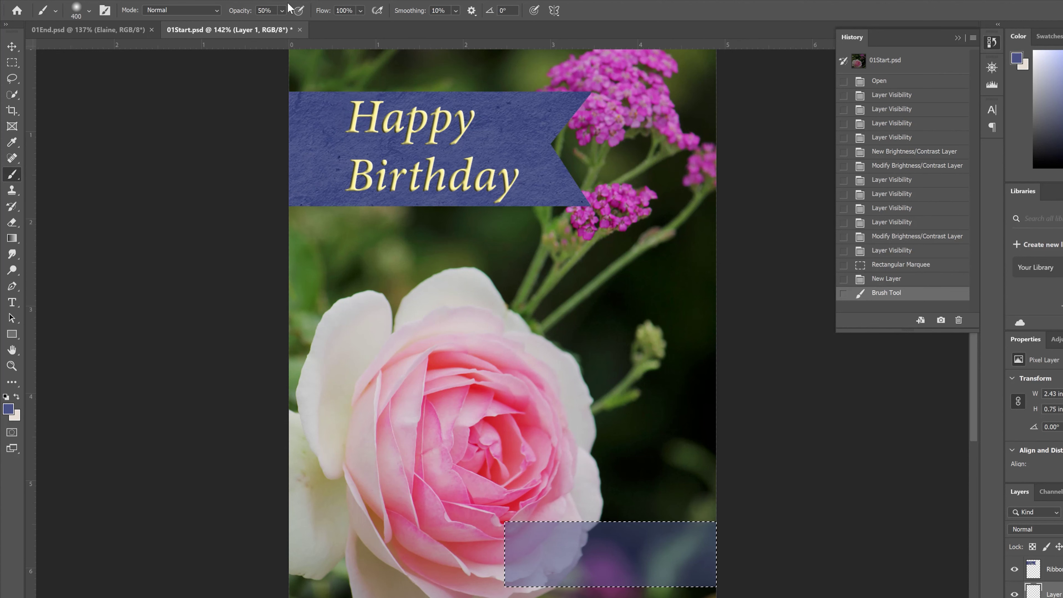
Repaint the selected rectangle solid blue with the brush opacity at 100%, and clear the selection
left_click(284, 10)
left_click_drag(302, 25, 393, 30)
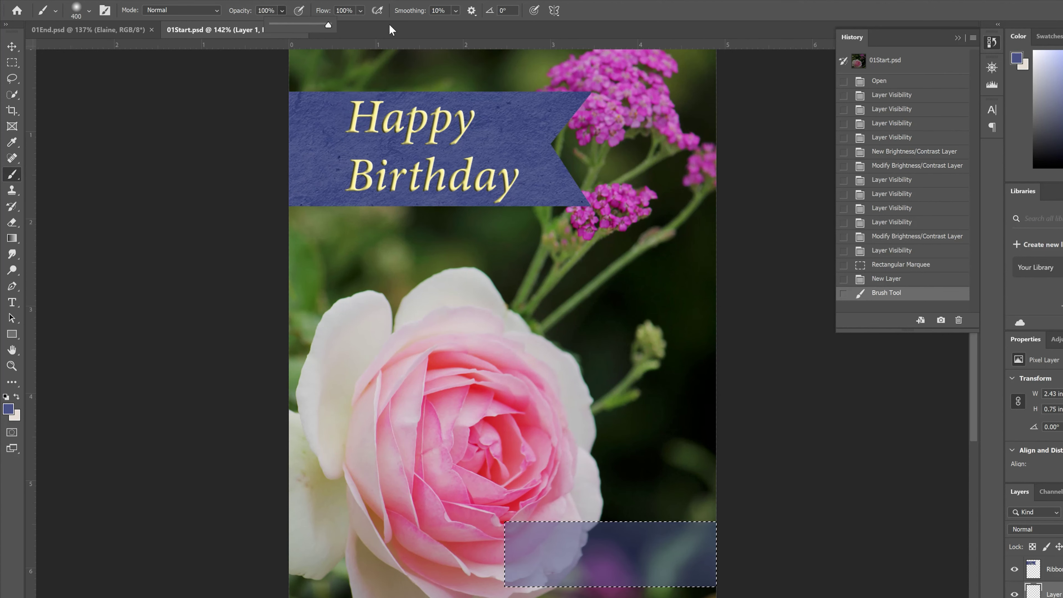
left_click(517, 572)
mouse_move(516, 572)
left_mouse_down()
mouse_move(563, 562)
mouse_move(787, 568)
left_mouse_up()
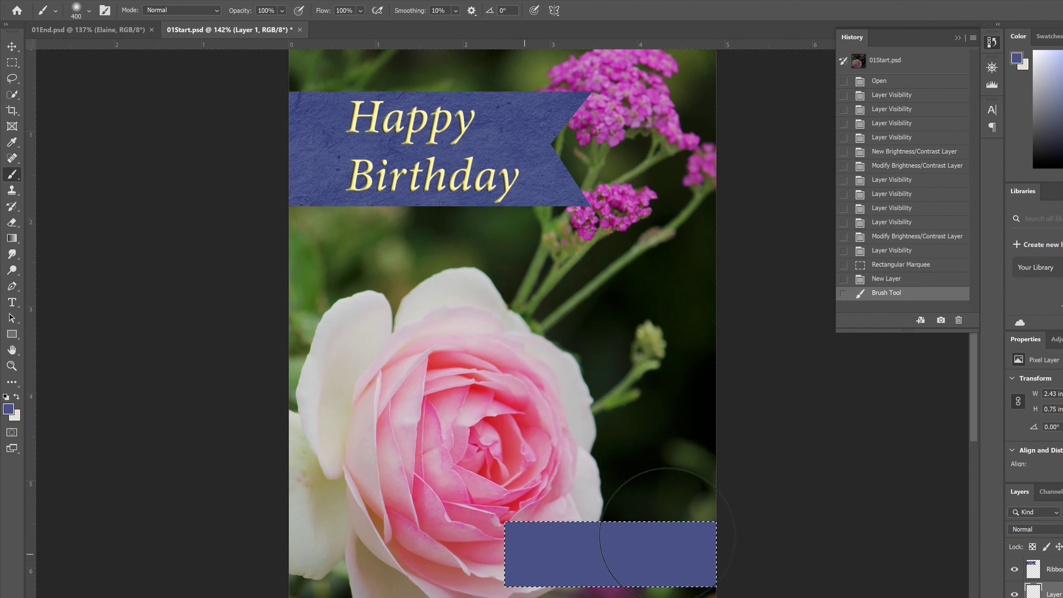
left_click(694, 550)
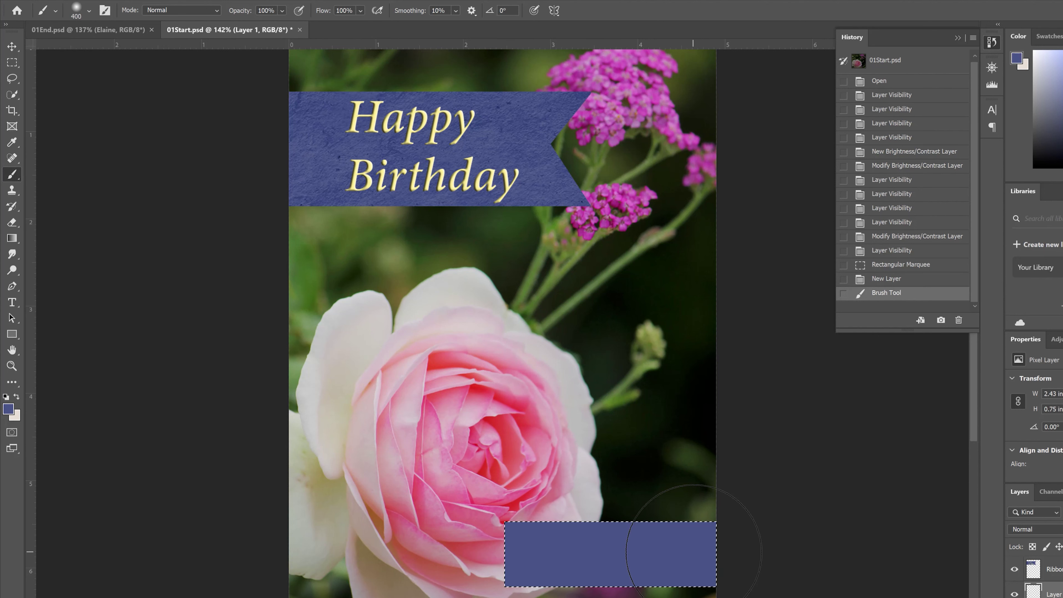
left_click(694, 550)
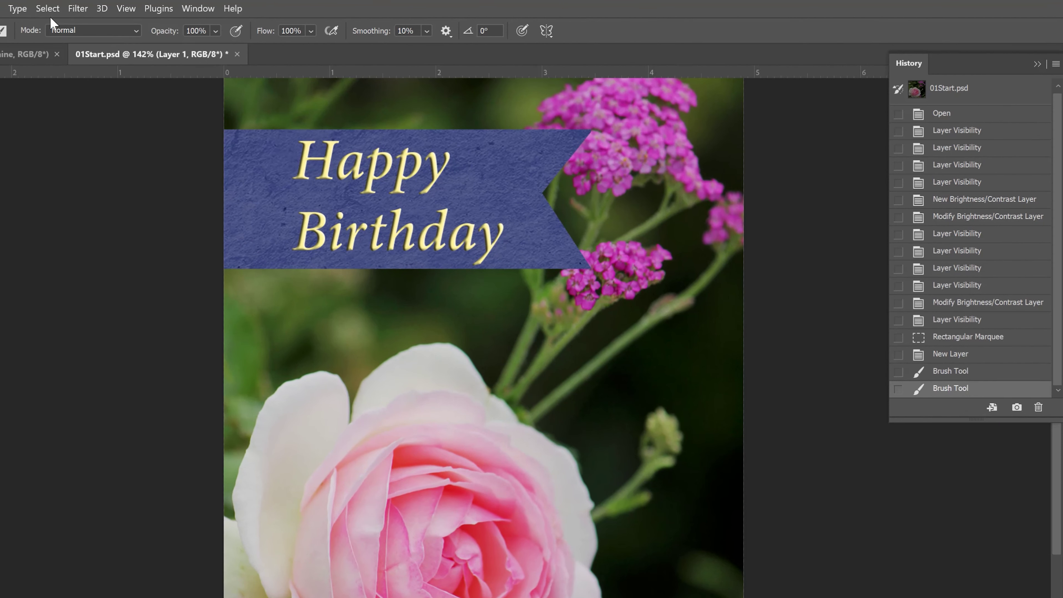
left_click(48, 9)
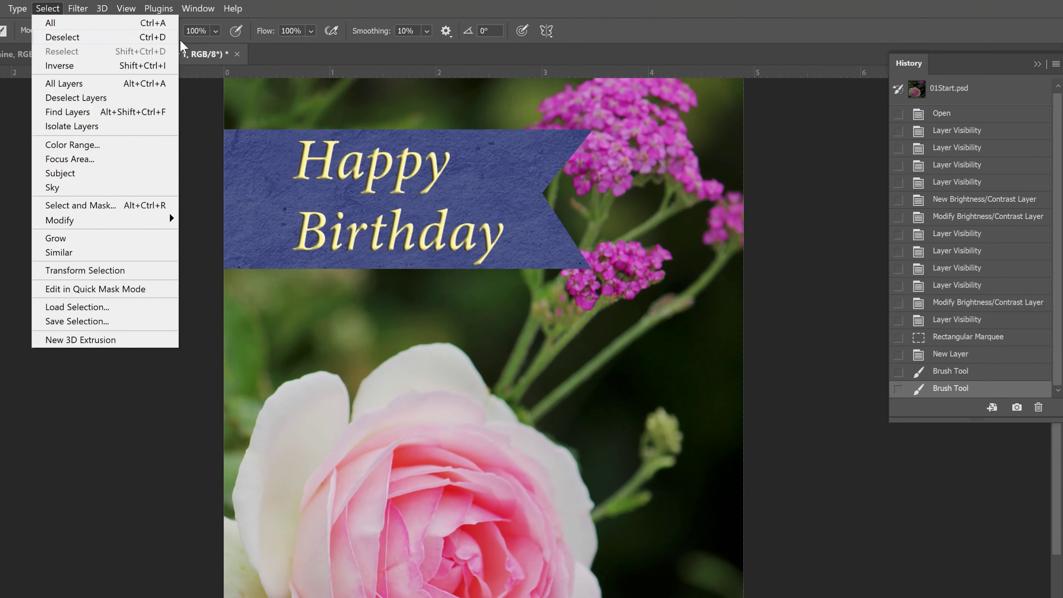
left_click(164, 38)
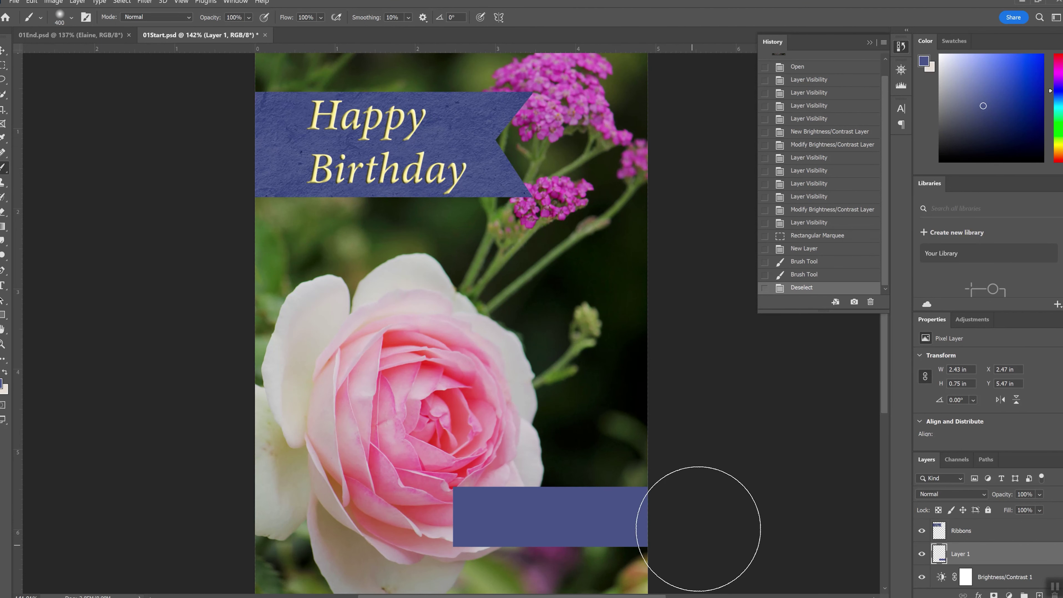
Try painting blue freely across the rose without a selection, and undo the stroke
mouse_move(332, 332)
left_mouse_down()
mouse_move(421, 446)
mouse_move(554, 494)
mouse_move(611, 384)
mouse_move(429, 375)
mouse_move(445, 462)
mouse_move(396, 543)
mouse_move(612, 541)
left_mouse_up()
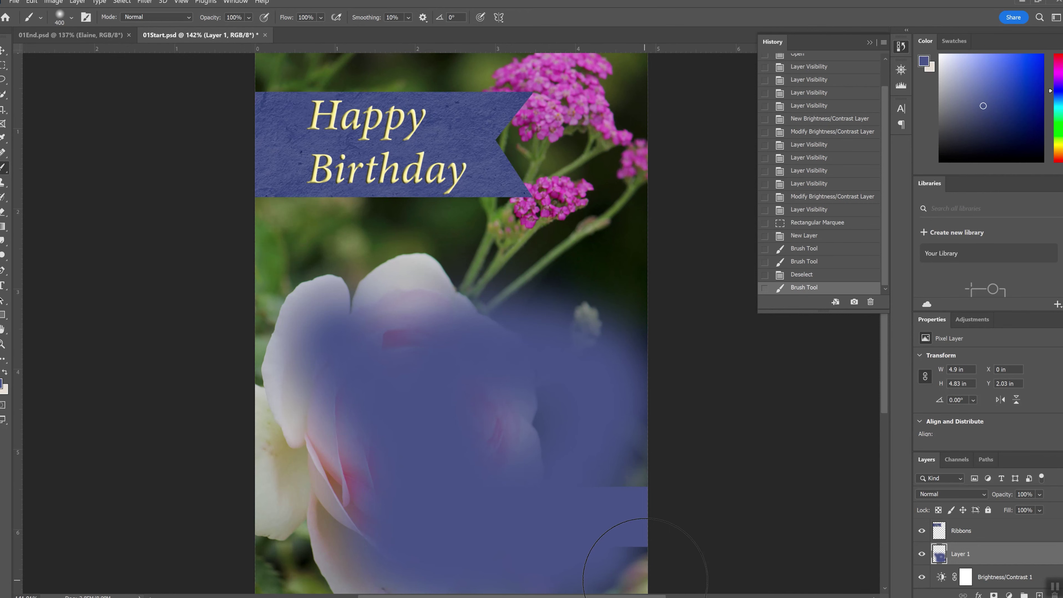
key("ctrl+z")
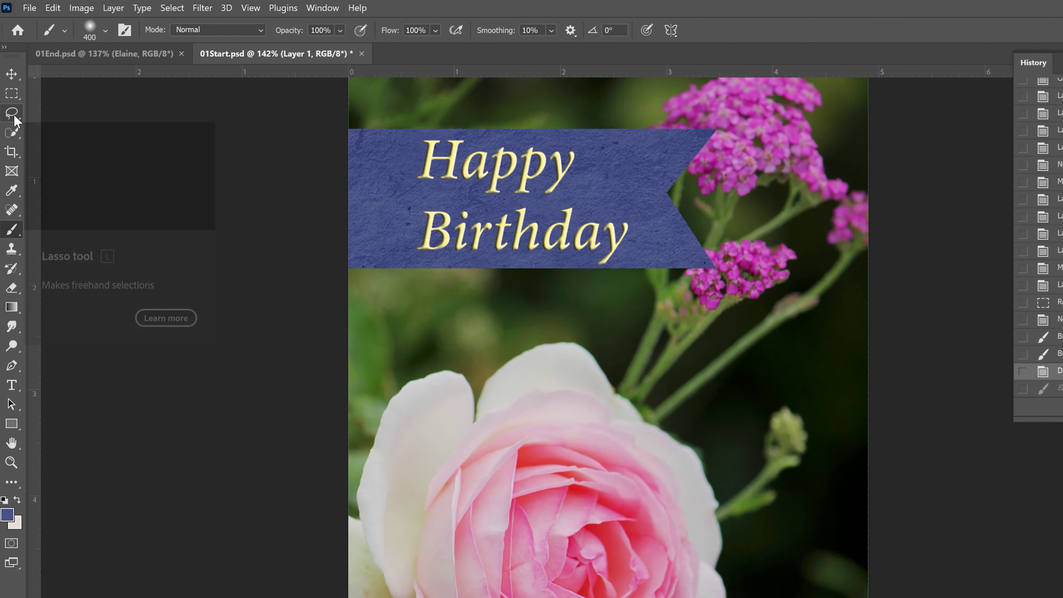
Cut a triangular notch into the blue ribbon's left end using a Polygonal Lasso selection about 0.4 by 0.92 in, and deselect
left_click(10, 108)
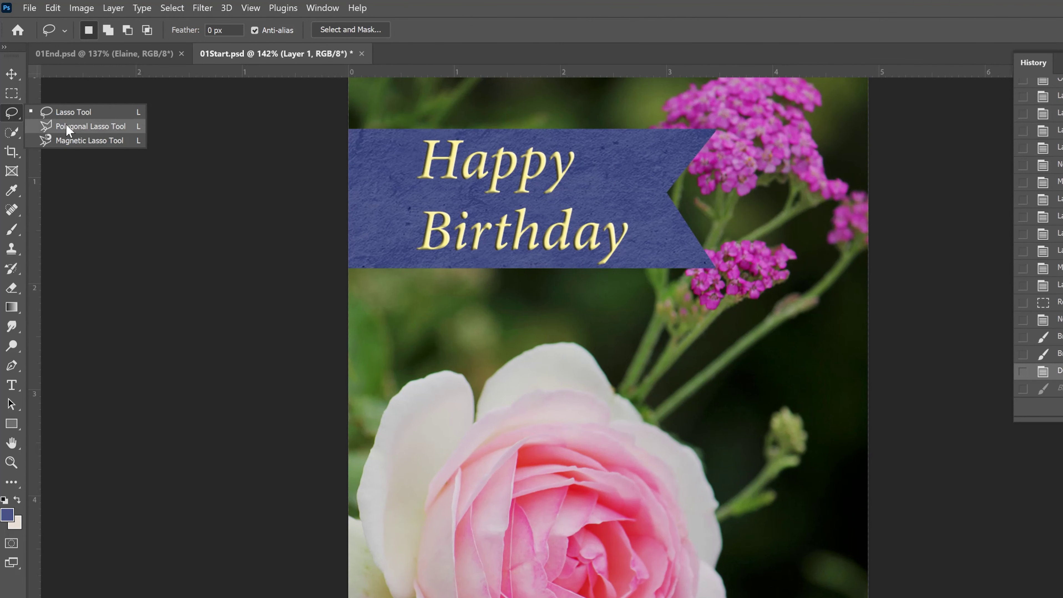
key("Escape")
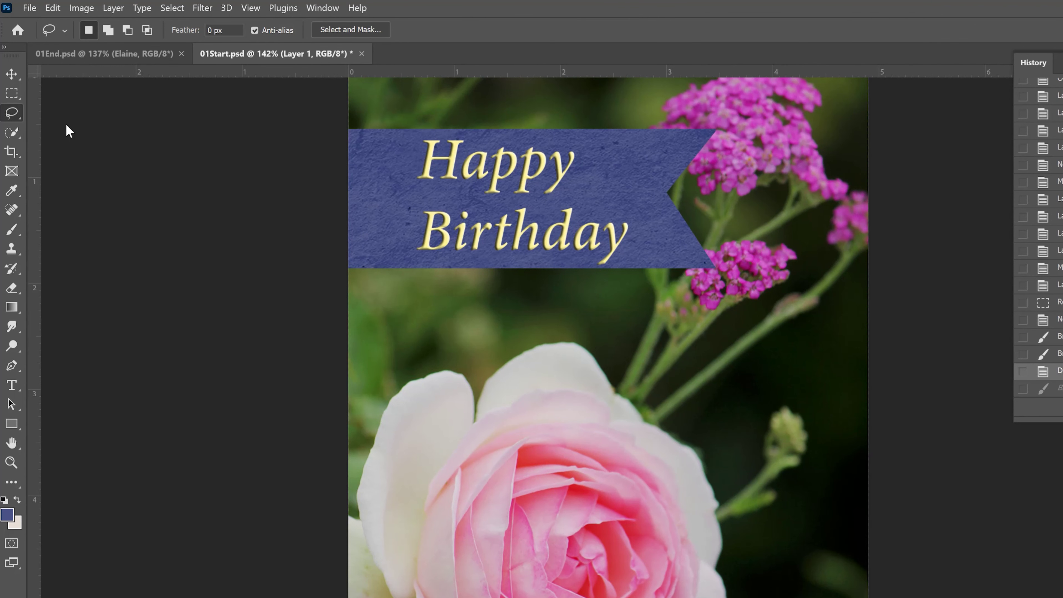
key("shift+l")
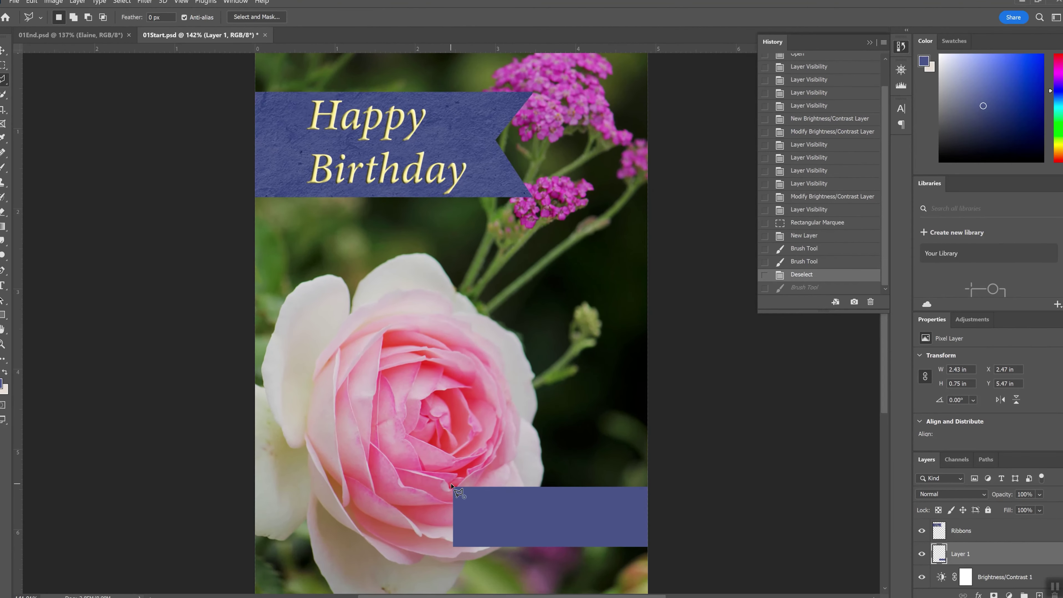
left_click(497, 533)
left_click(477, 519)
left_click(446, 558)
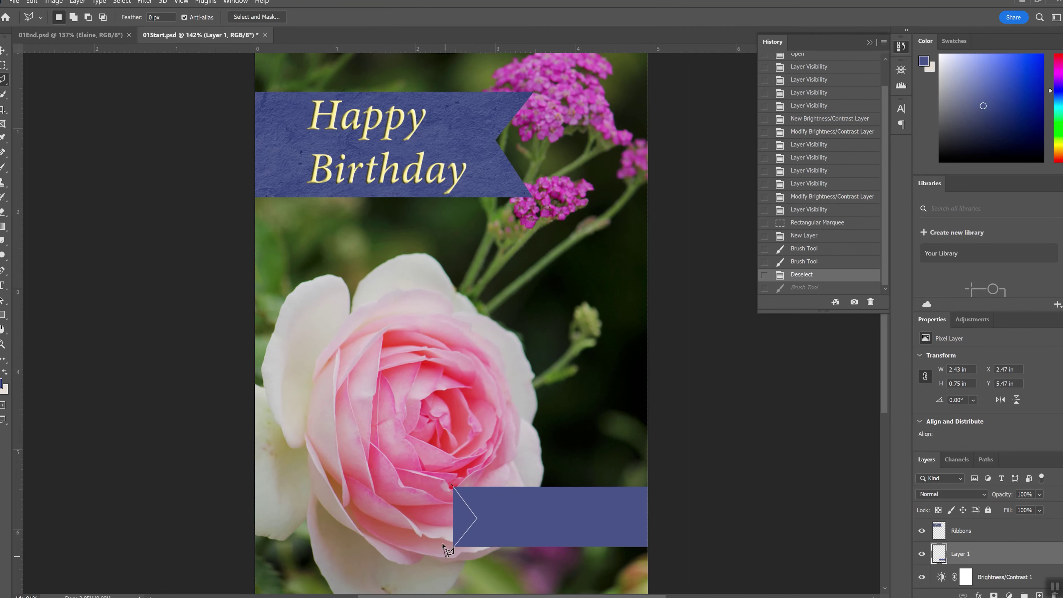
left_click(452, 487)
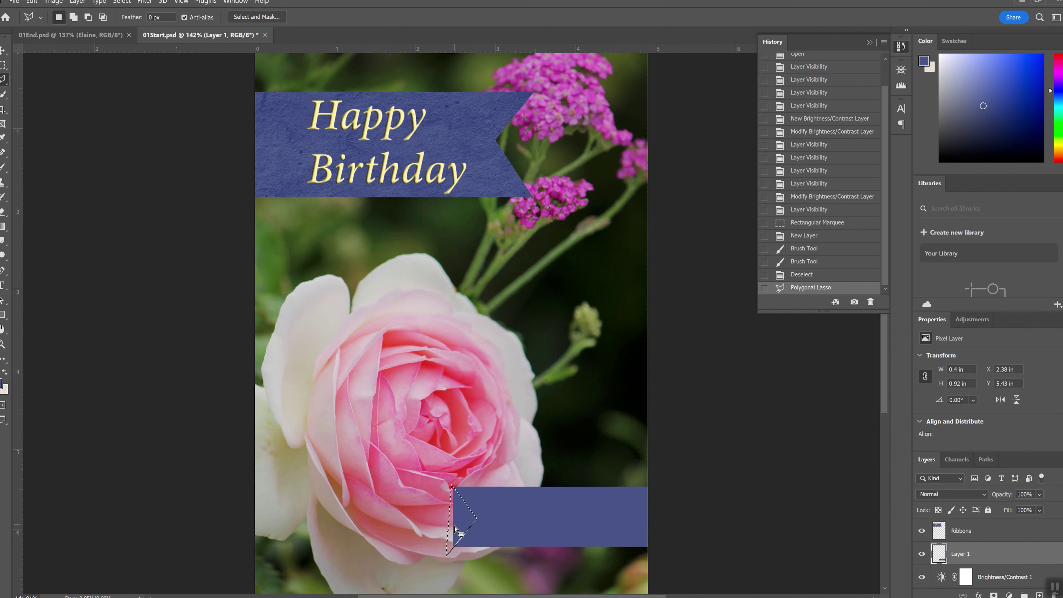
key("Delete")
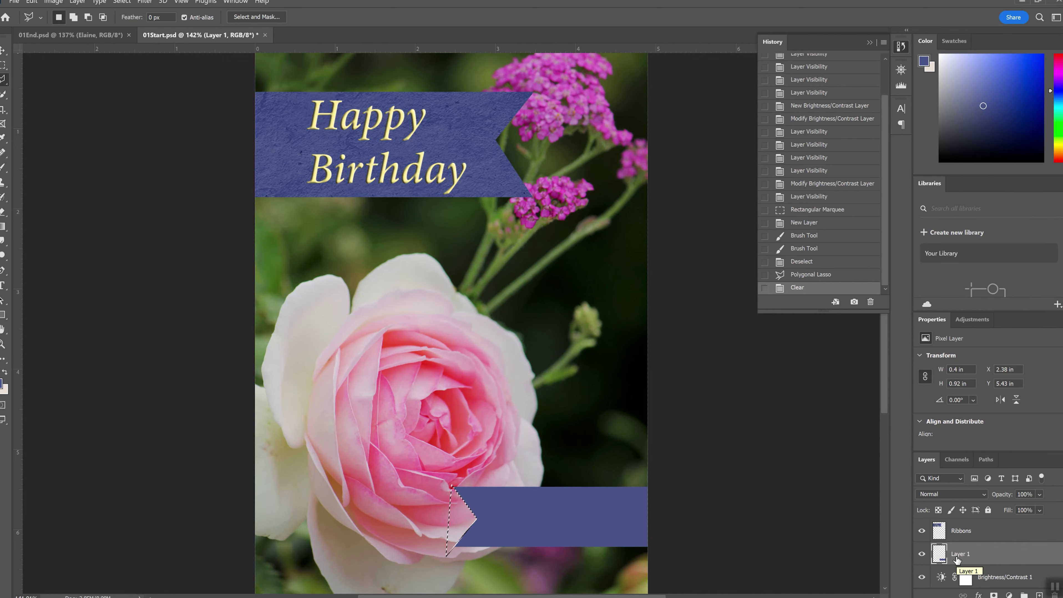
key("ctrl+d")
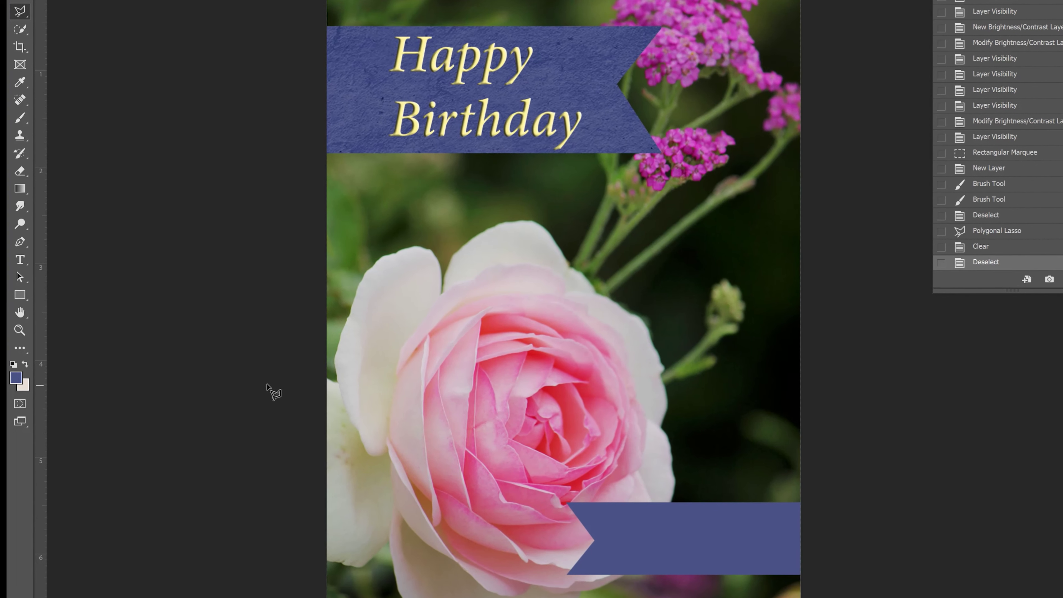
Activate the Horizontal Type tool and review its anti-aliasing and font size choices, keeping Sharp and 32 pt
right_click(15, 261)
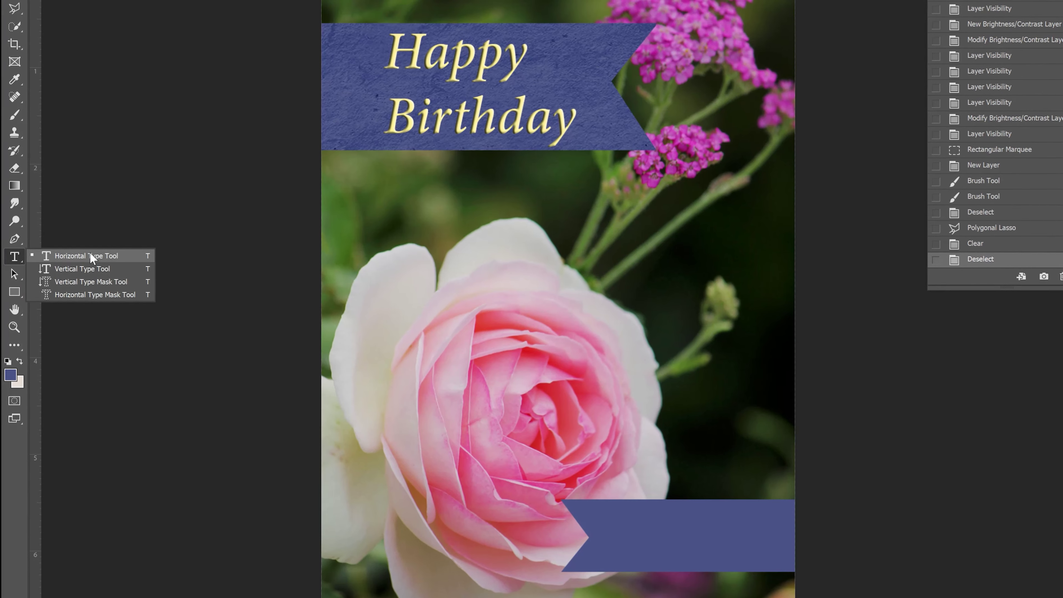
left_click(124, 262)
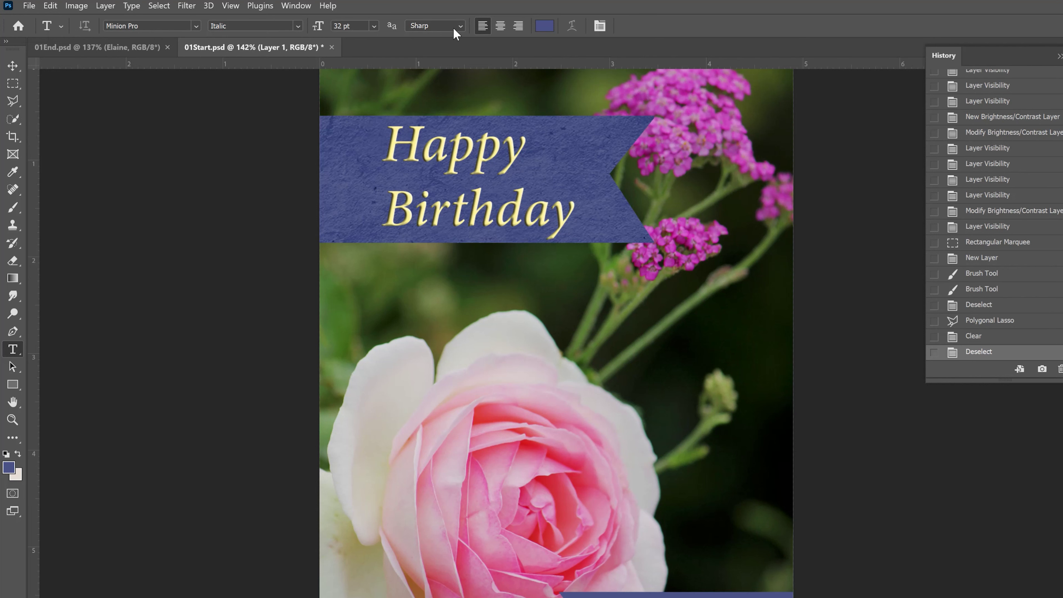
left_click(462, 28)
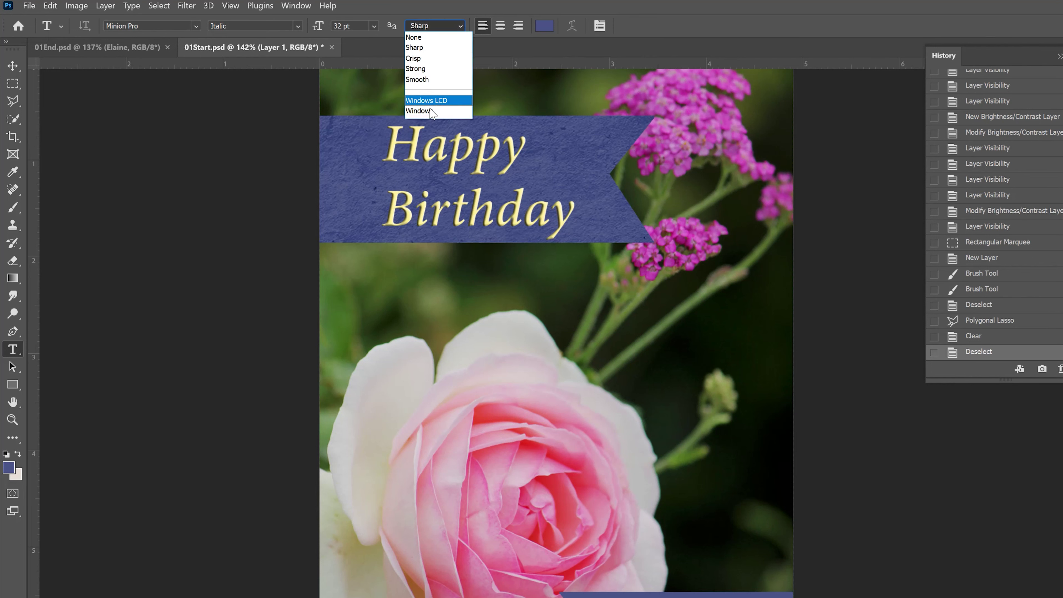
left_click(455, 28)
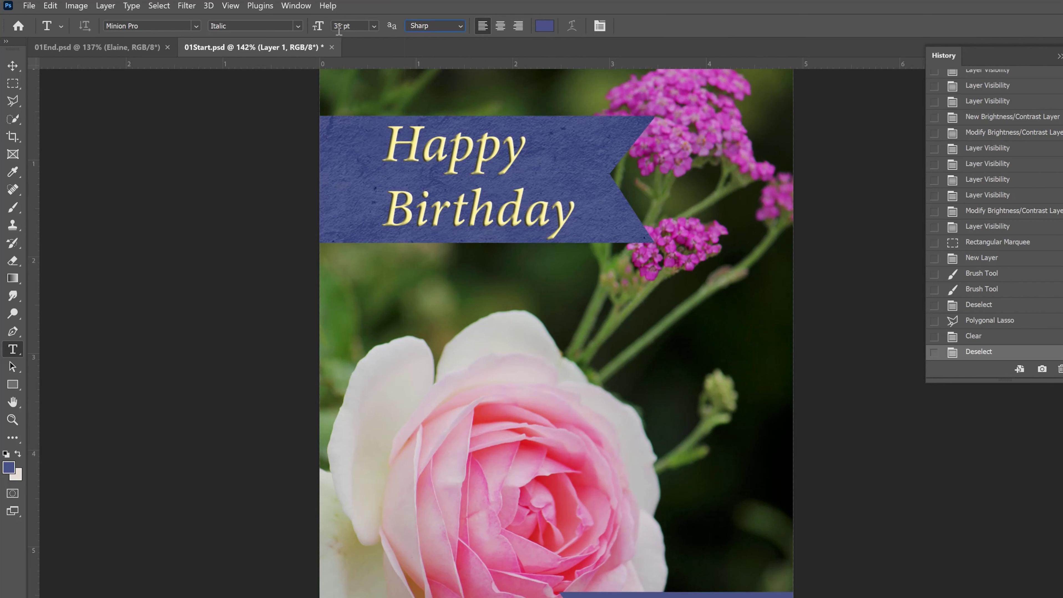
left_click(376, 24)
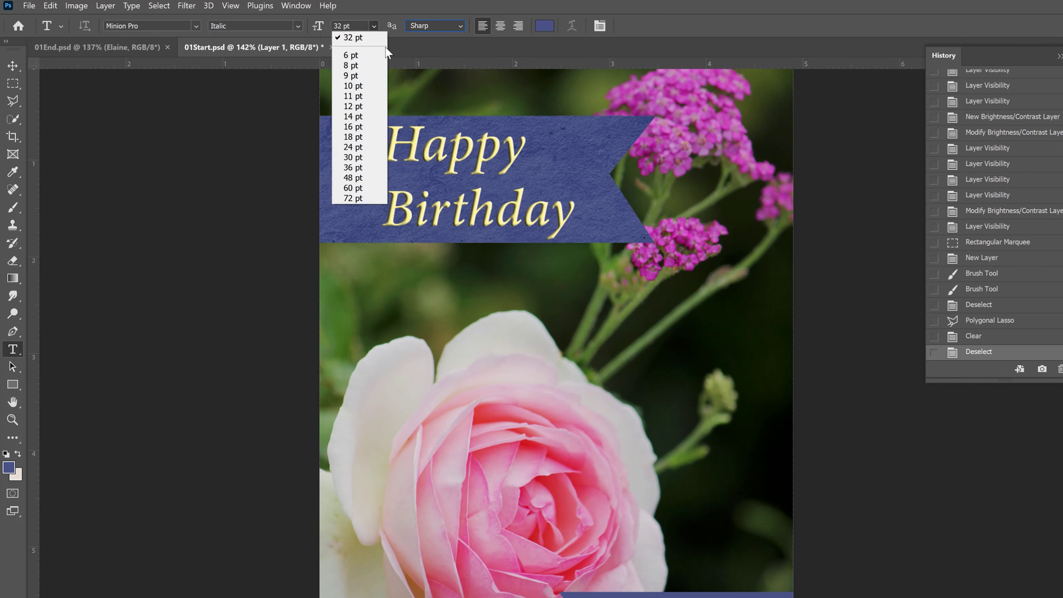
left_click(379, 33)
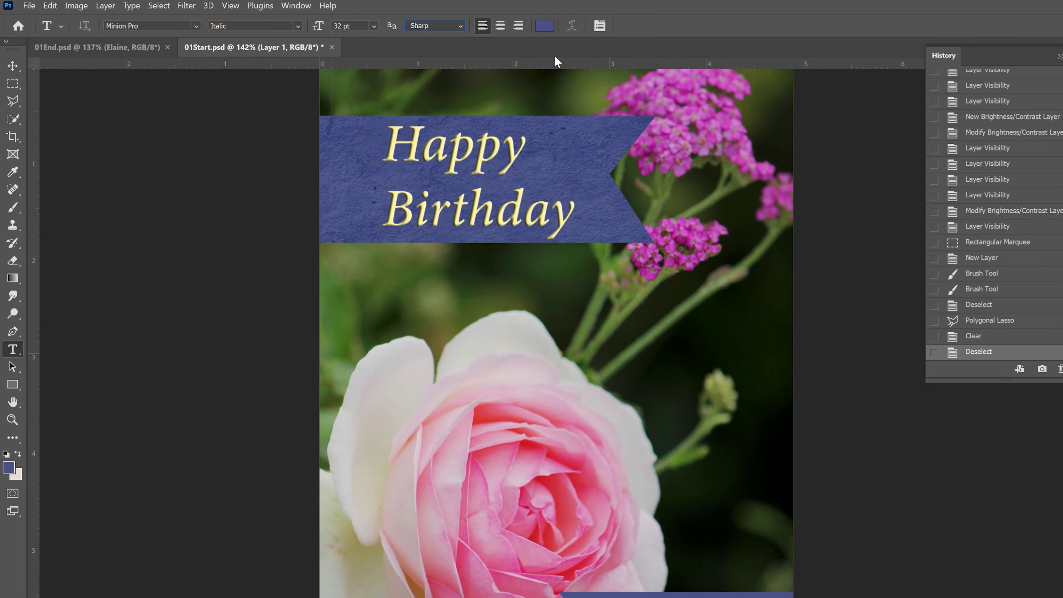
left_click(543, 27)
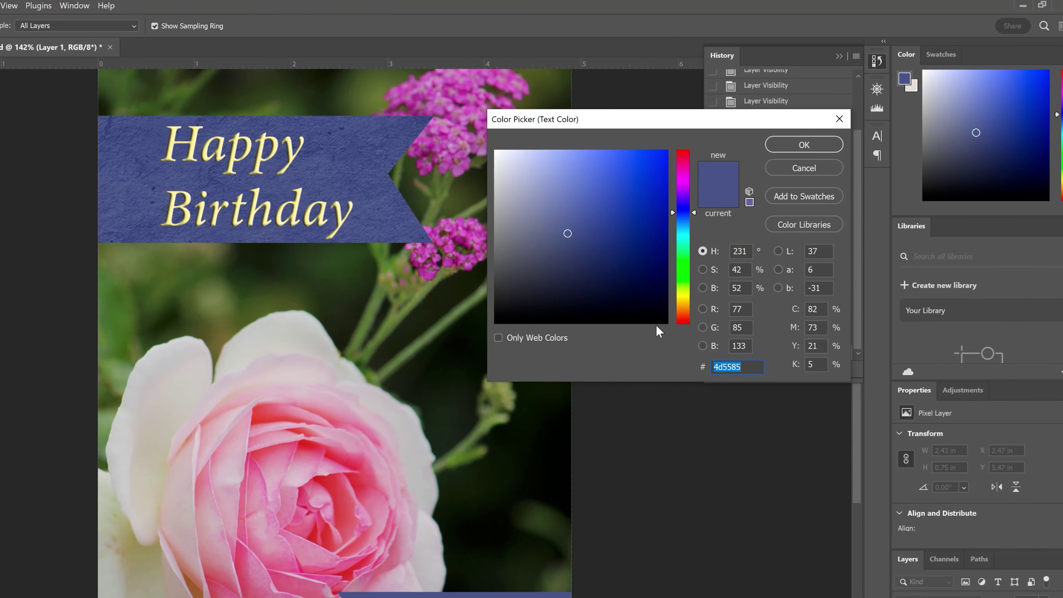
left_click_drag(685, 281, 684, 298)
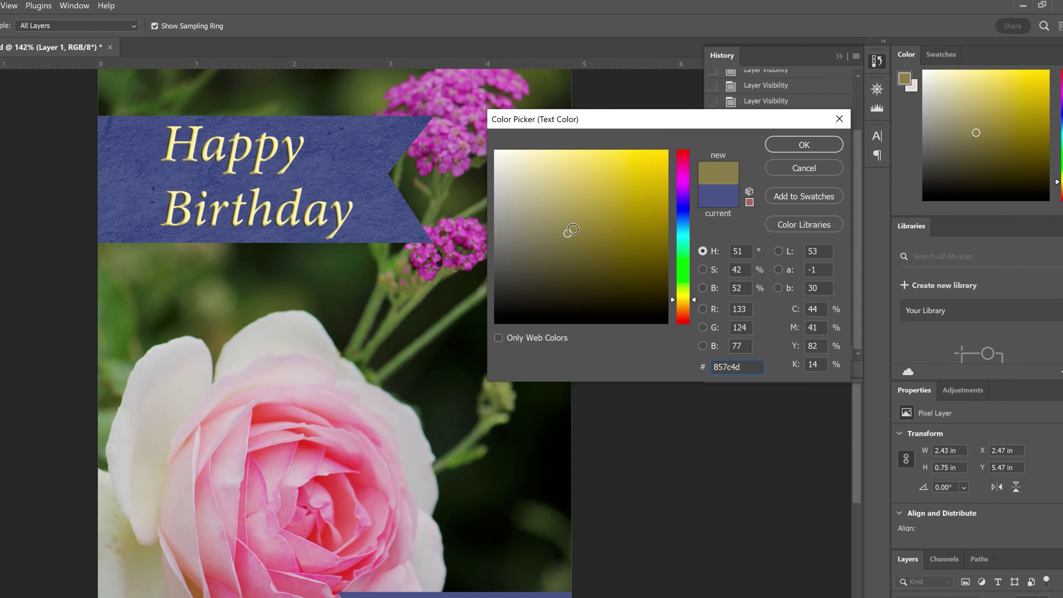
left_click(783, 166)
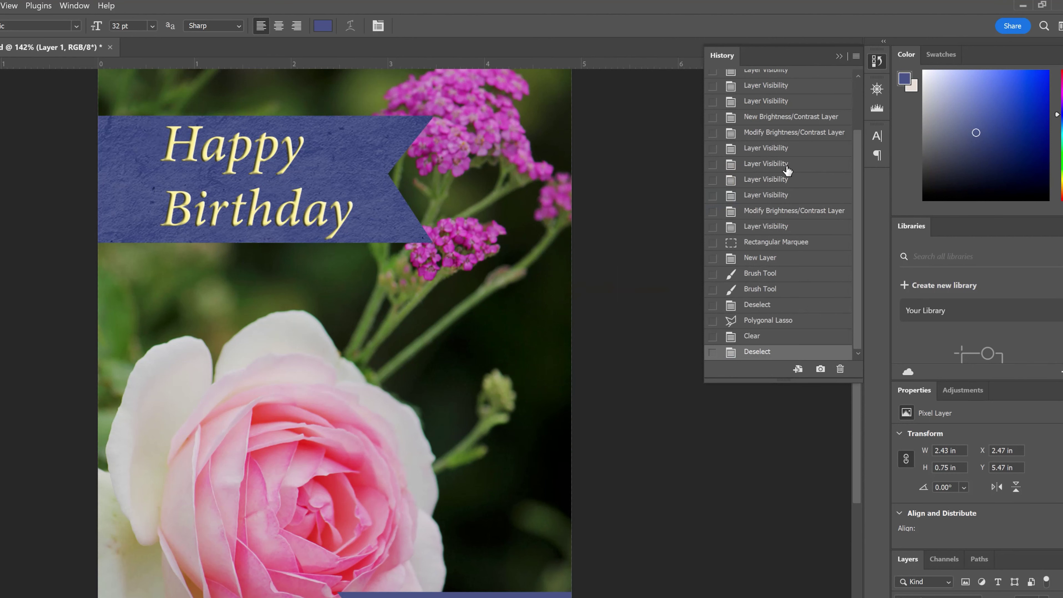
Set the text colour to the light yellow from the Pastel swatches
left_click(945, 59)
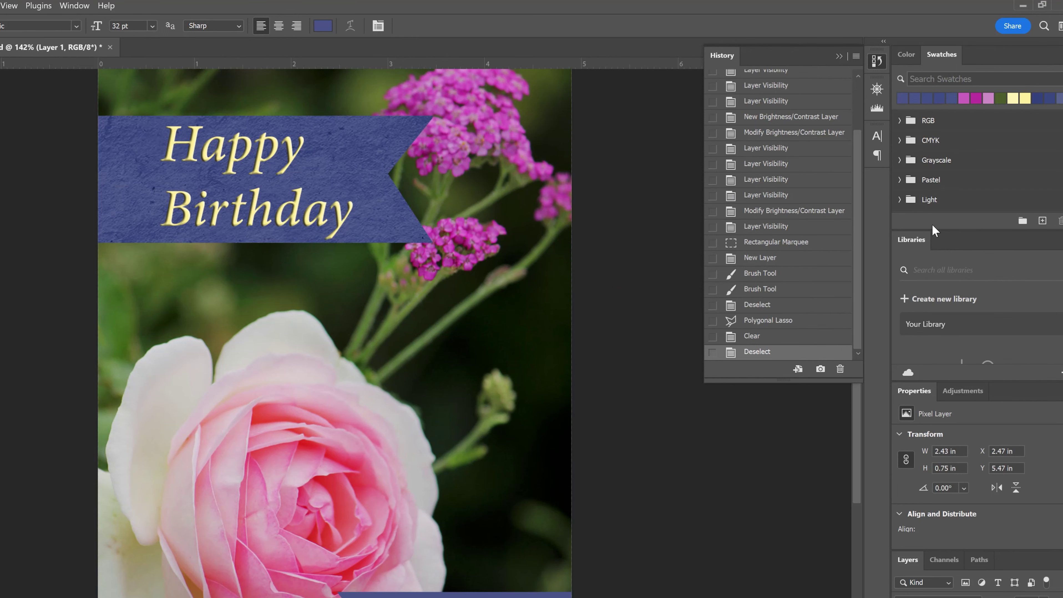
left_click(896, 180)
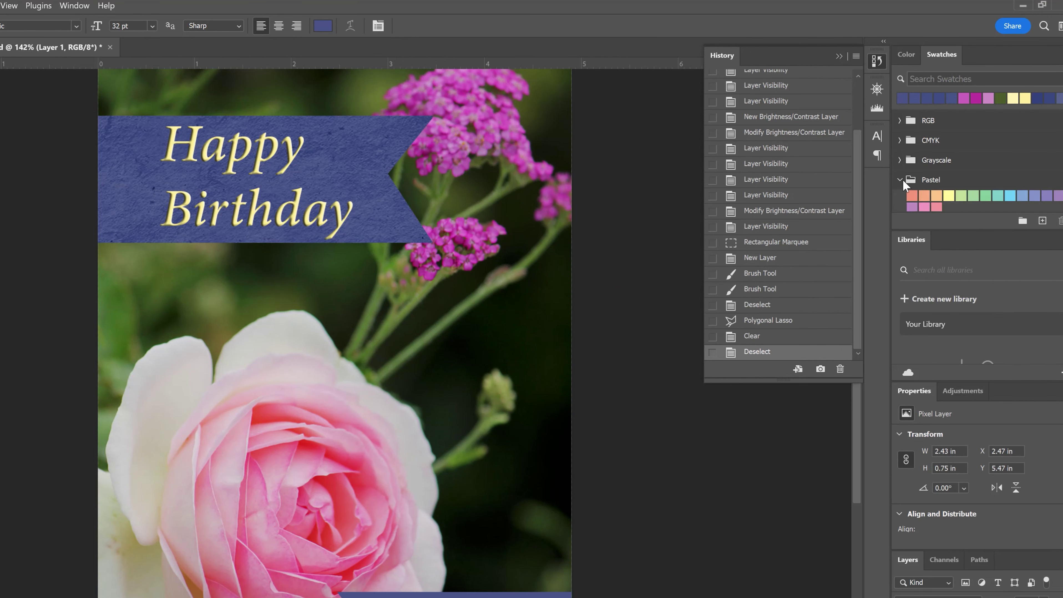
left_click(949, 195)
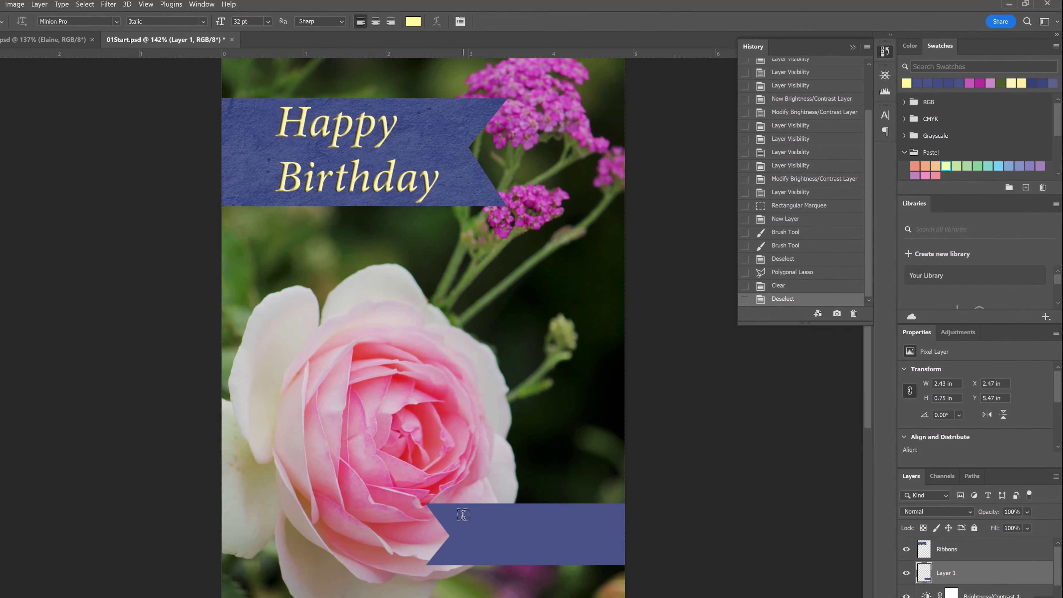
Add a text box inside the notched ribbon, enter the recipient's first name, and commit the text
left_click_drag(458, 518, 618, 552)
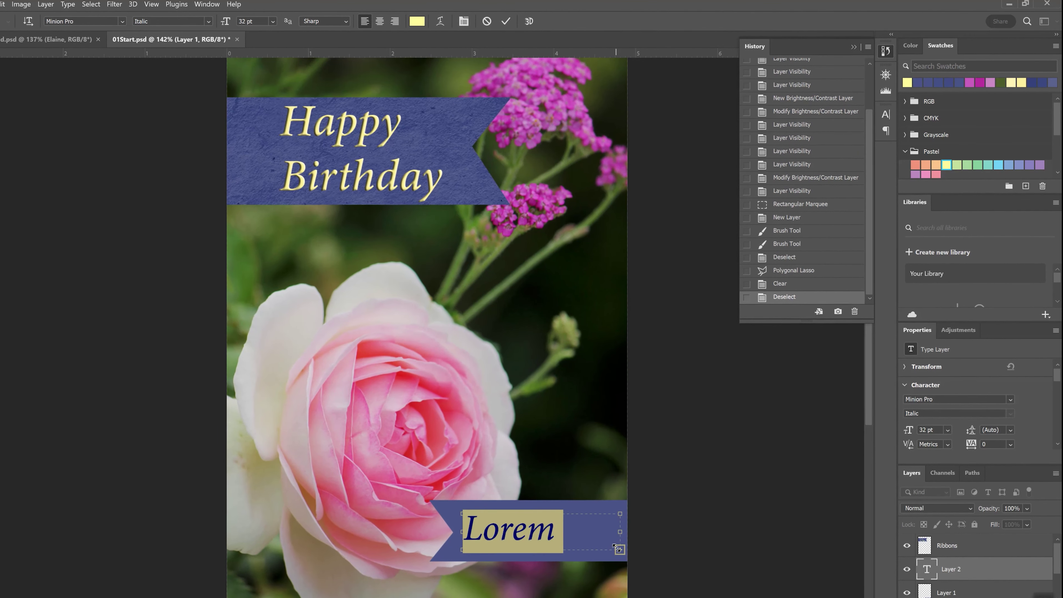
type("Elaine")
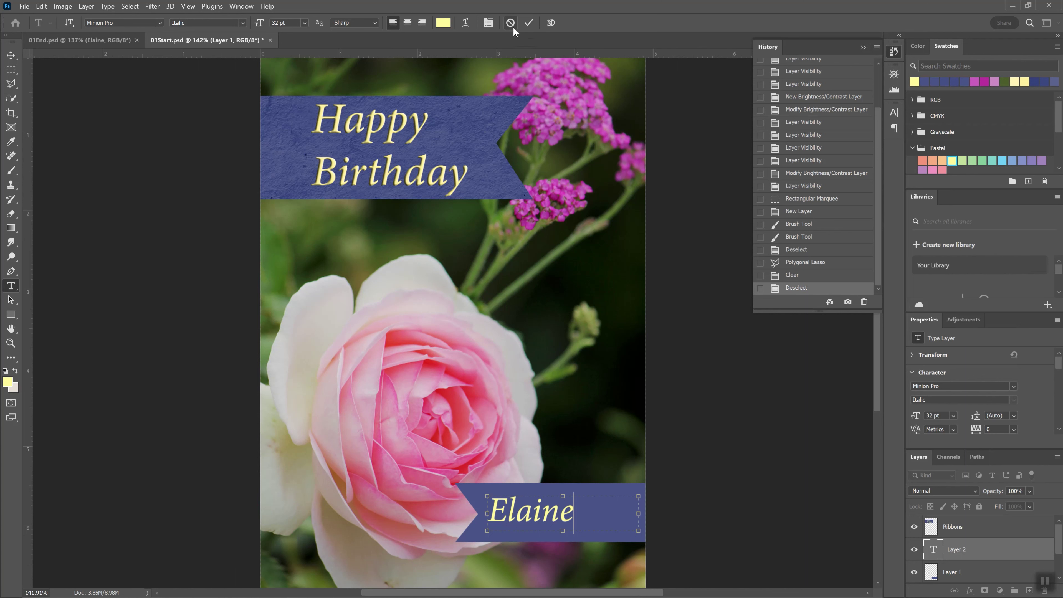
left_click(530, 23)
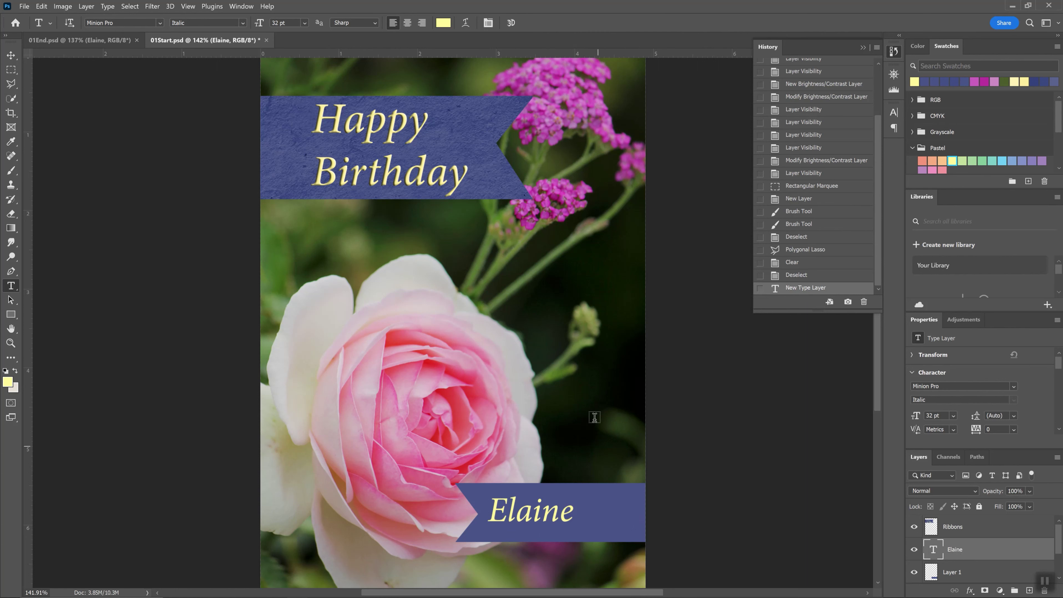
scroll(1057, 532, "down", 2)
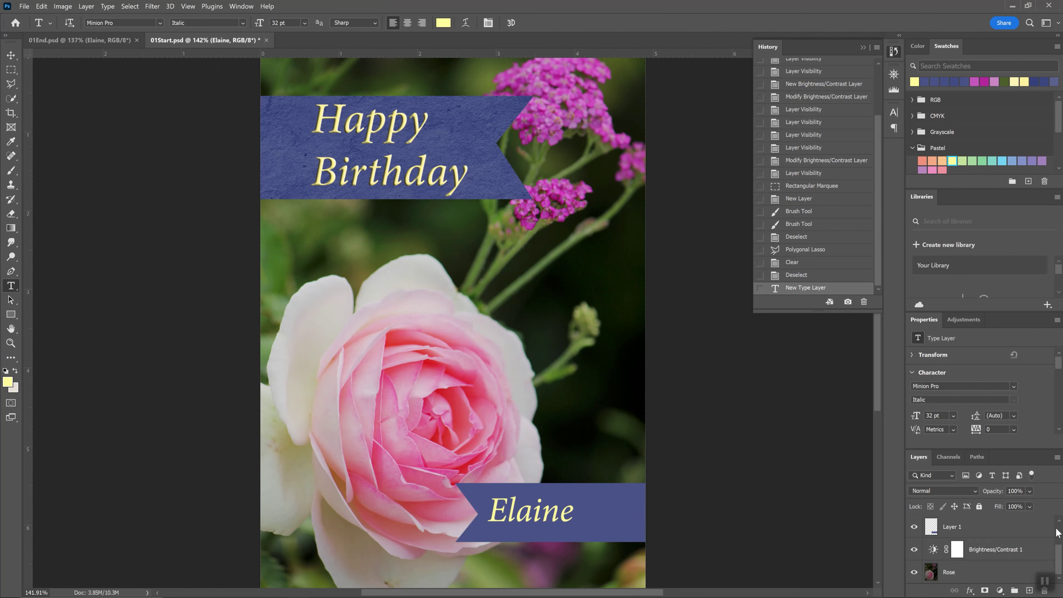
scroll(1030, 534, "up", 1)
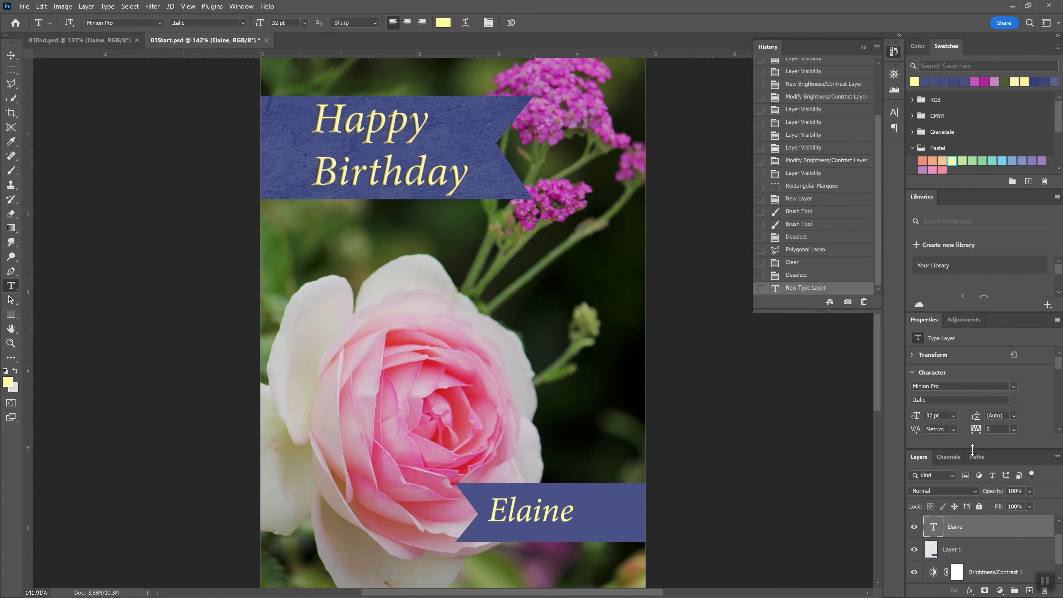
Close the Libraries panel and enlarge the Layers panel until all the card's layers are listed
left_click_drag(973, 450, 968, 436)
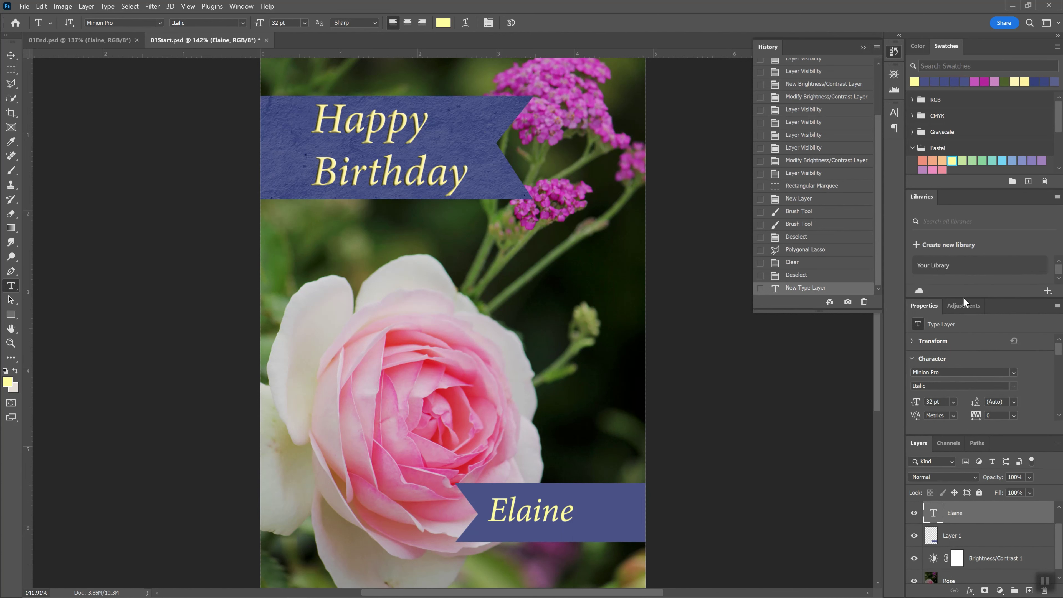
left_click(1057, 197)
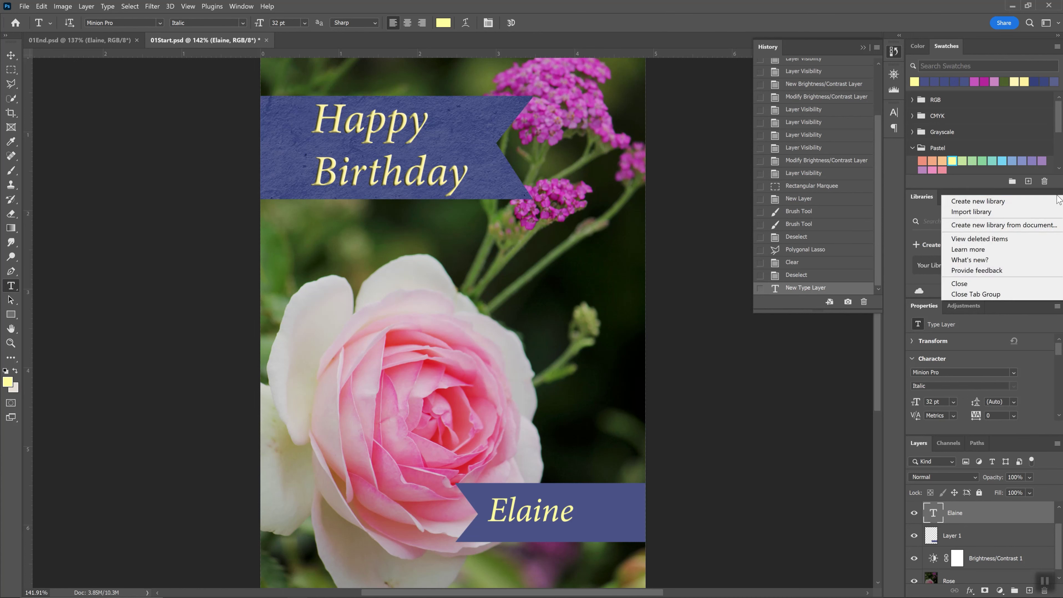
left_click(974, 283)
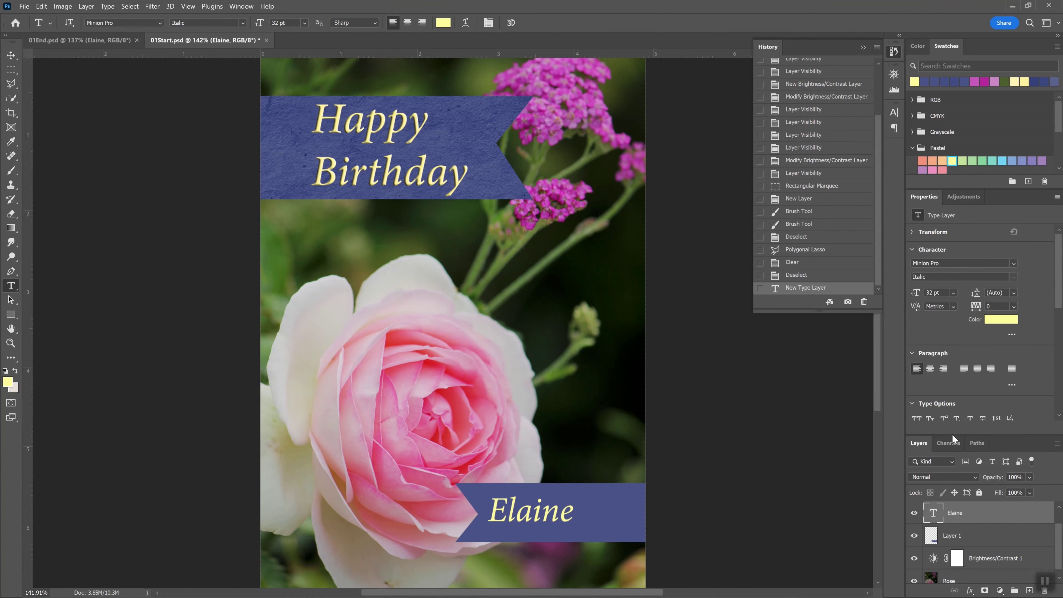
left_click_drag(953, 434, 954, 325)
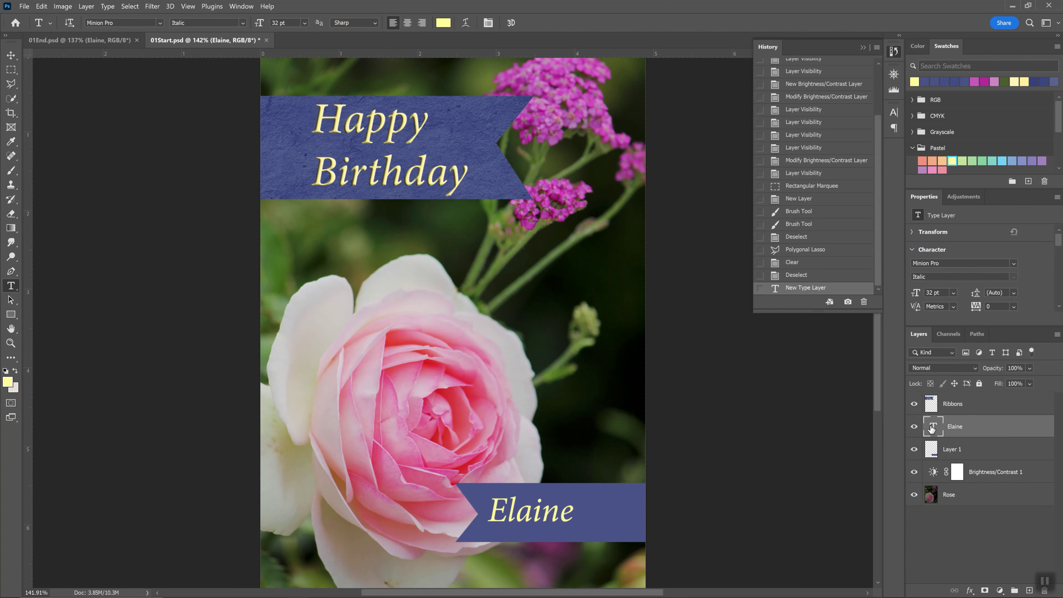
Move Layer 1 above the recipient's name text layer, and return it below the text
left_click_drag(930, 452, 931, 416)
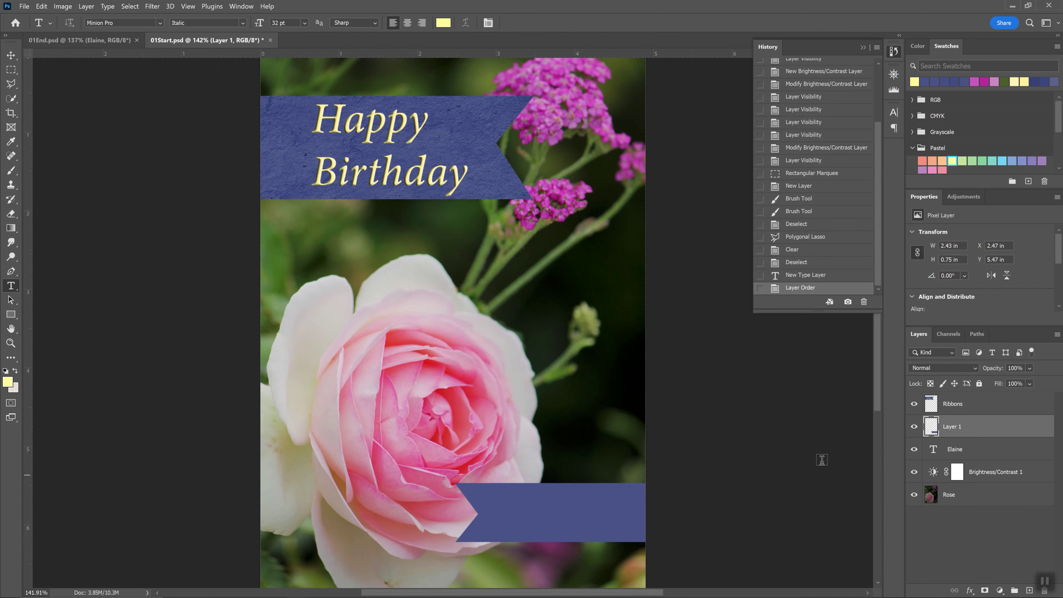
left_click_drag(932, 430, 937, 456)
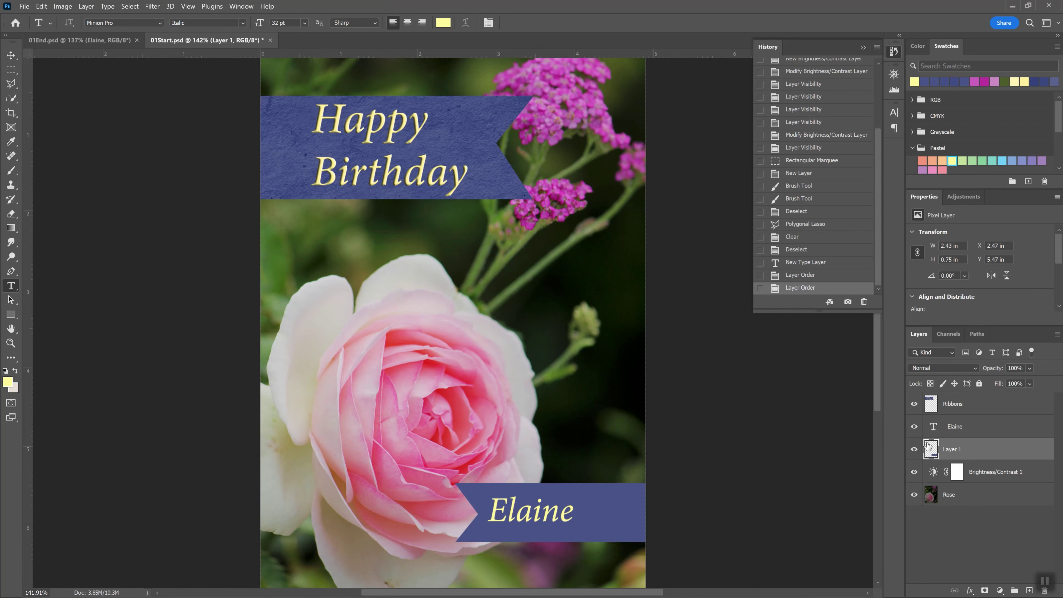
Review earlier states of the card in its history, return to the latest Layer Order state, and collapse the history
left_click(897, 51)
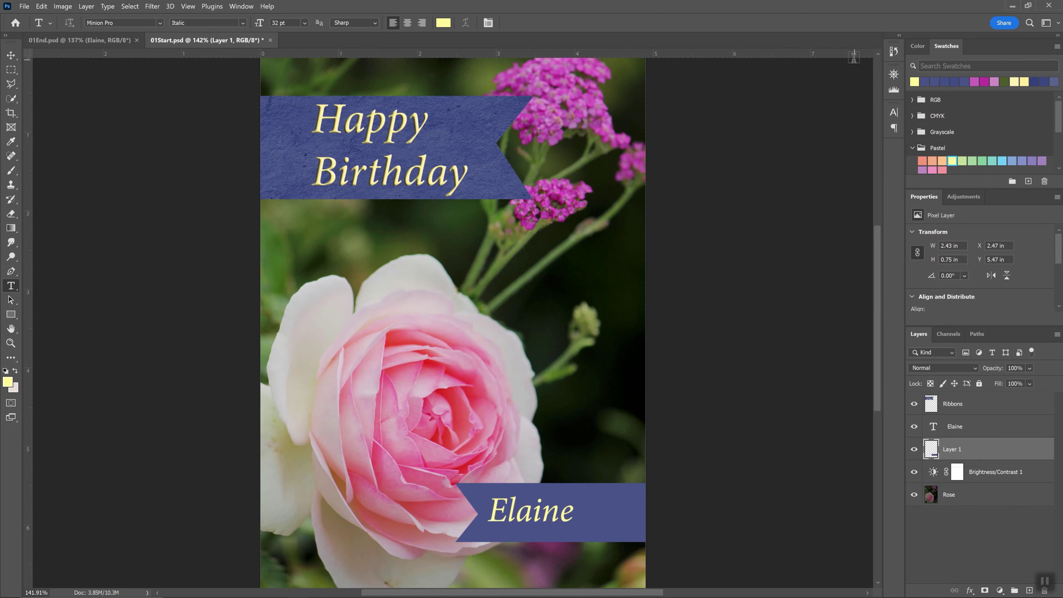
left_click(893, 51)
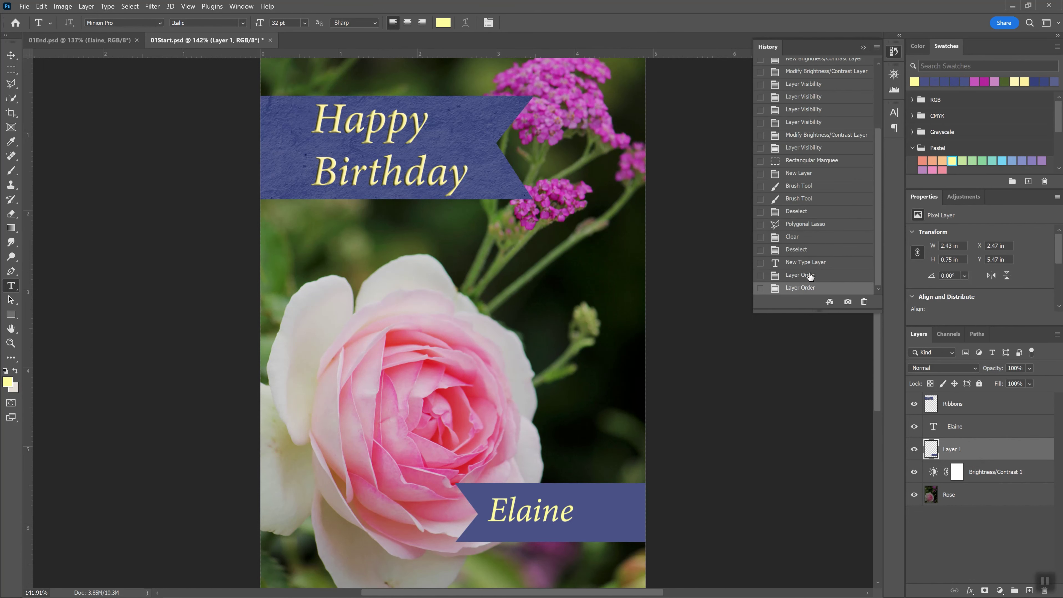
left_click(794, 125)
left_click(799, 211)
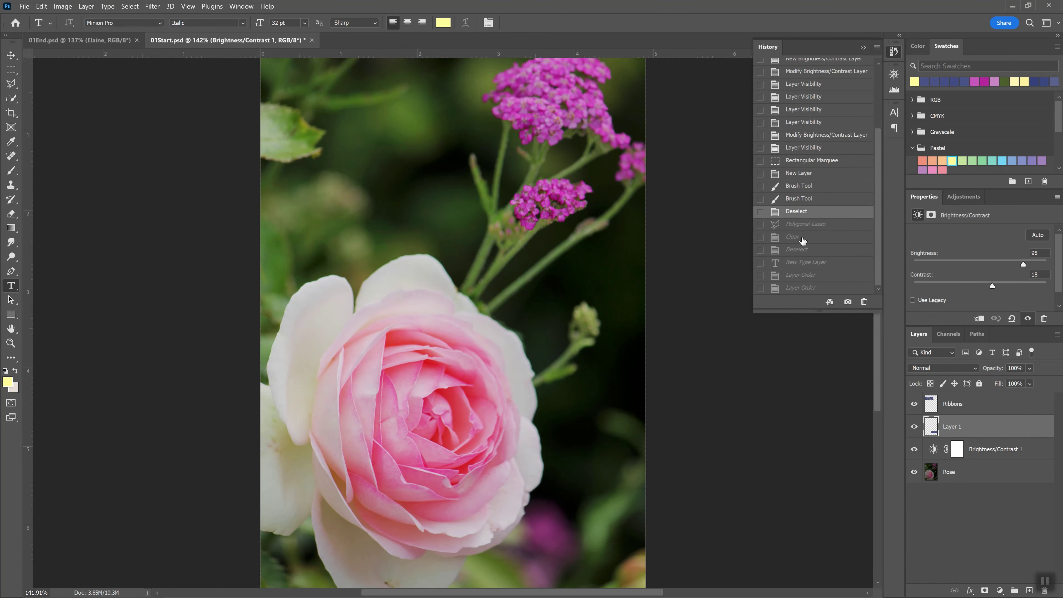
left_click(801, 275)
left_click(794, 187)
left_click(803, 109)
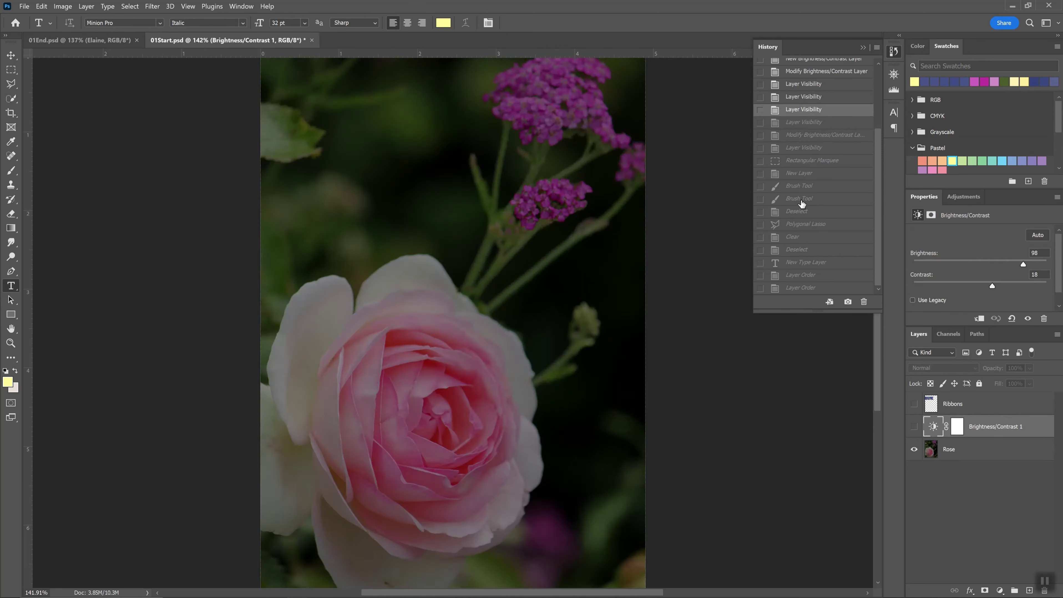
left_click(798, 199)
left_click(798, 236)
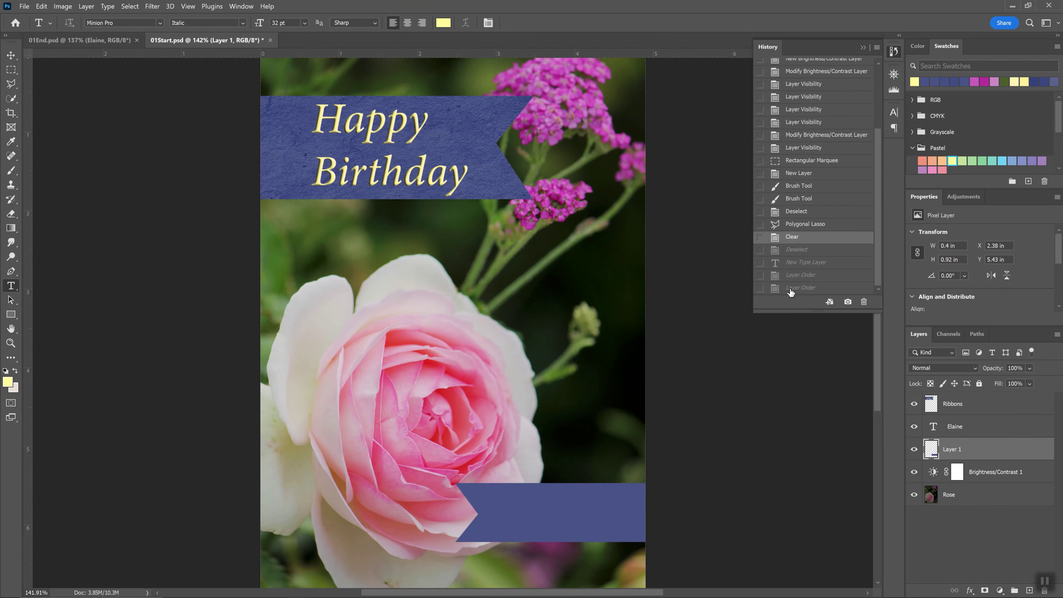
left_click(791, 291)
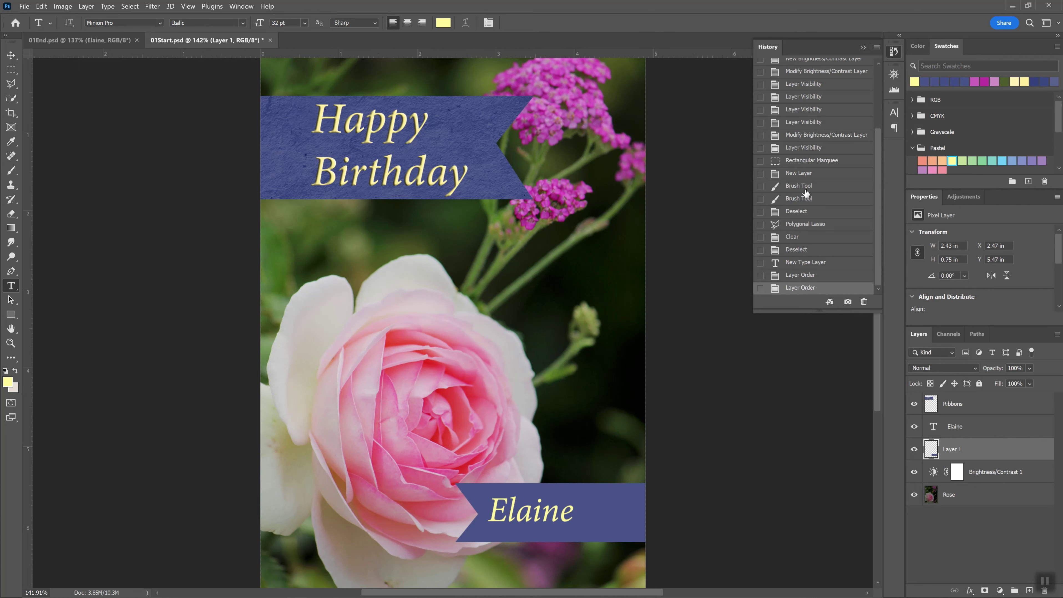
left_click(864, 47)
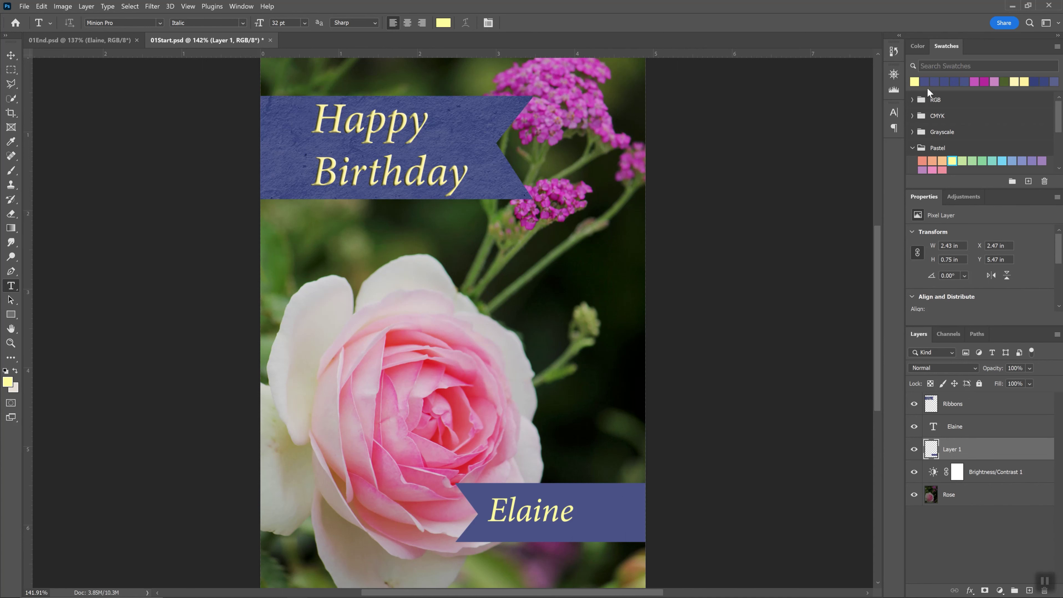
Close the Color and Swatches panels and give the Properties panel more height above the layers
left_click(916, 47)
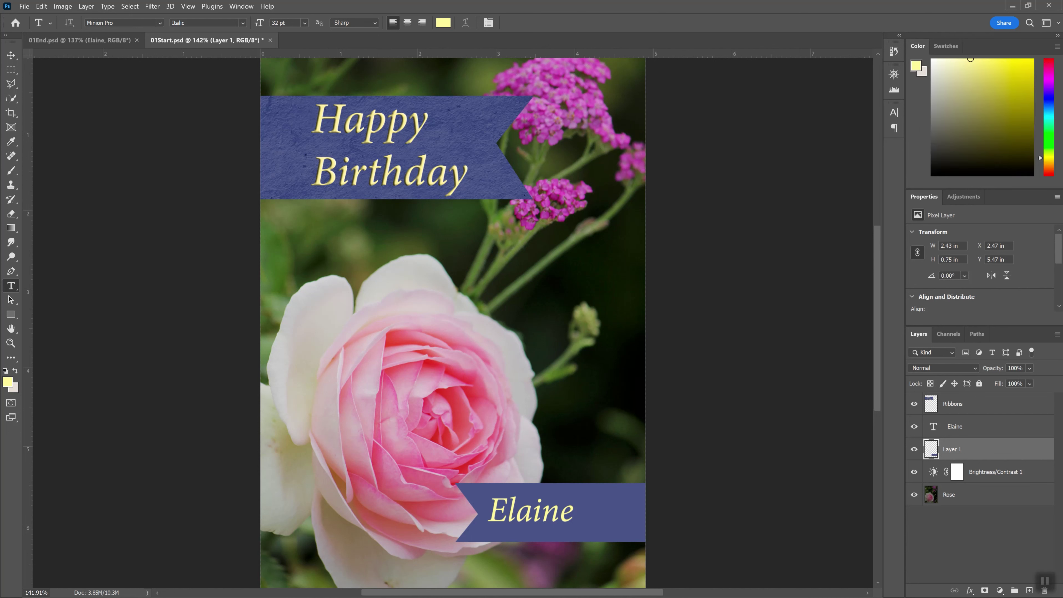
left_click(1057, 47)
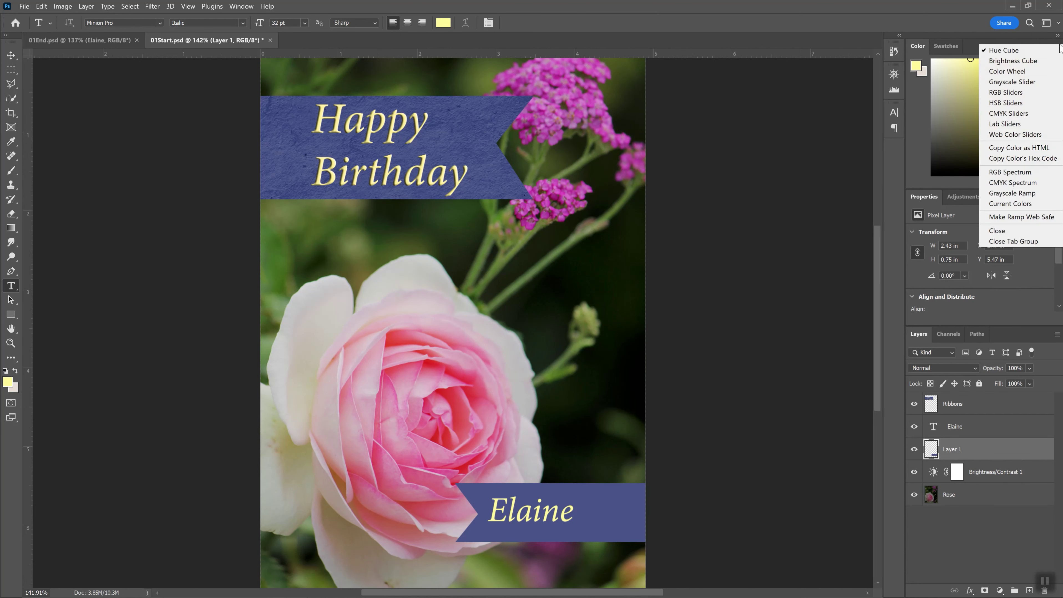
left_click(997, 231)
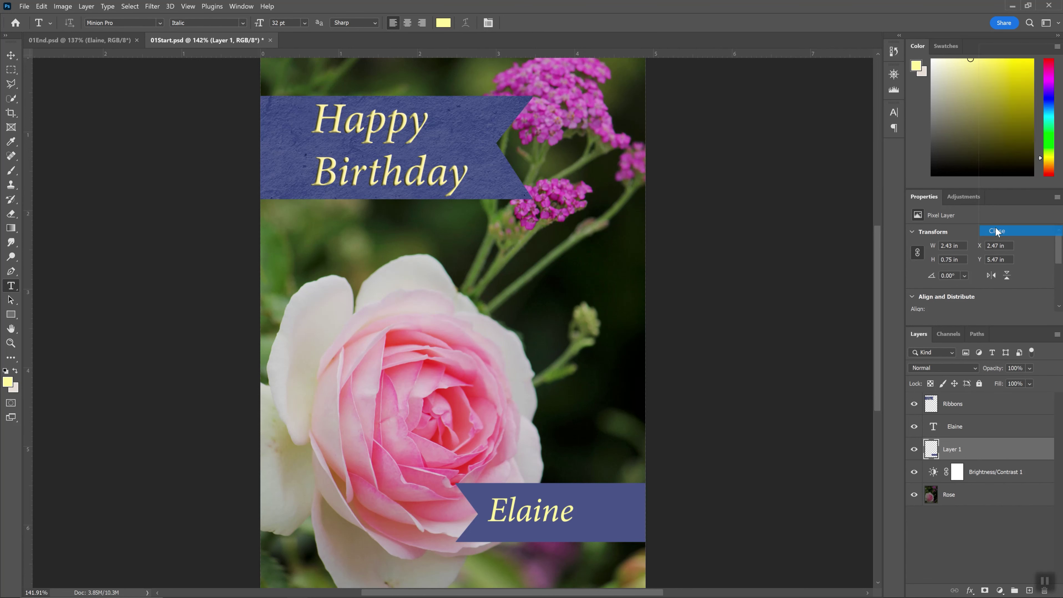
left_click(1053, 46)
left_click(981, 249)
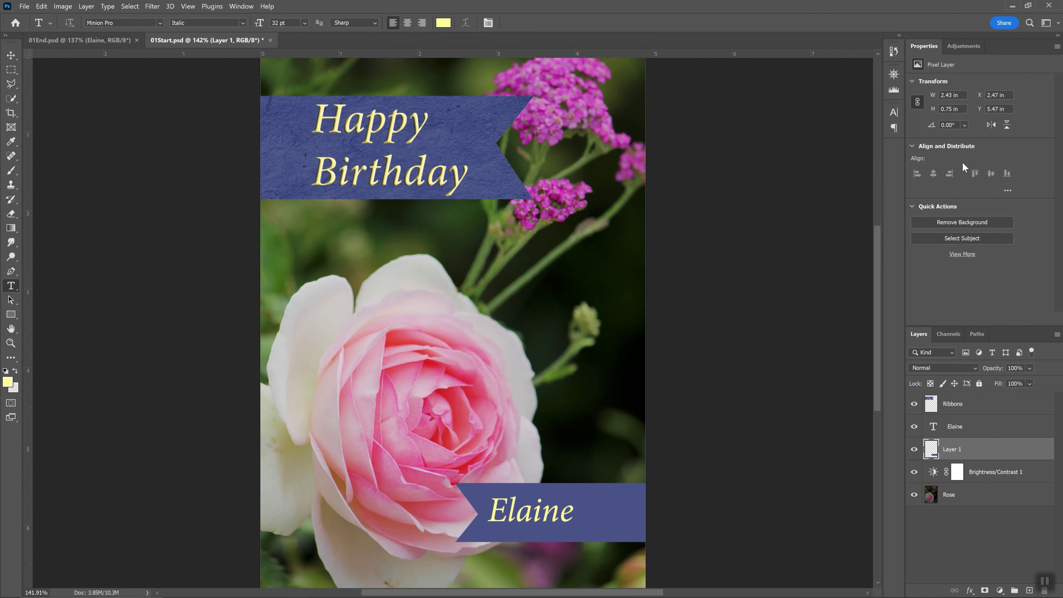
left_click_drag(968, 325, 955, 358)
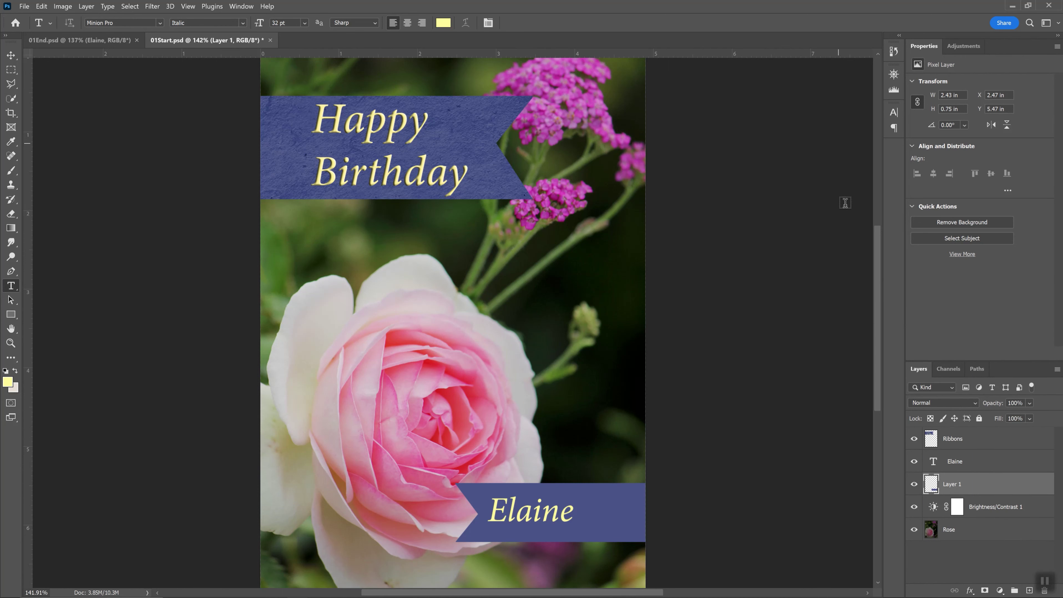
Examine the Navigator, Histogram and Character panels and the workspace choices, including Reset Essentials
left_click(893, 76)
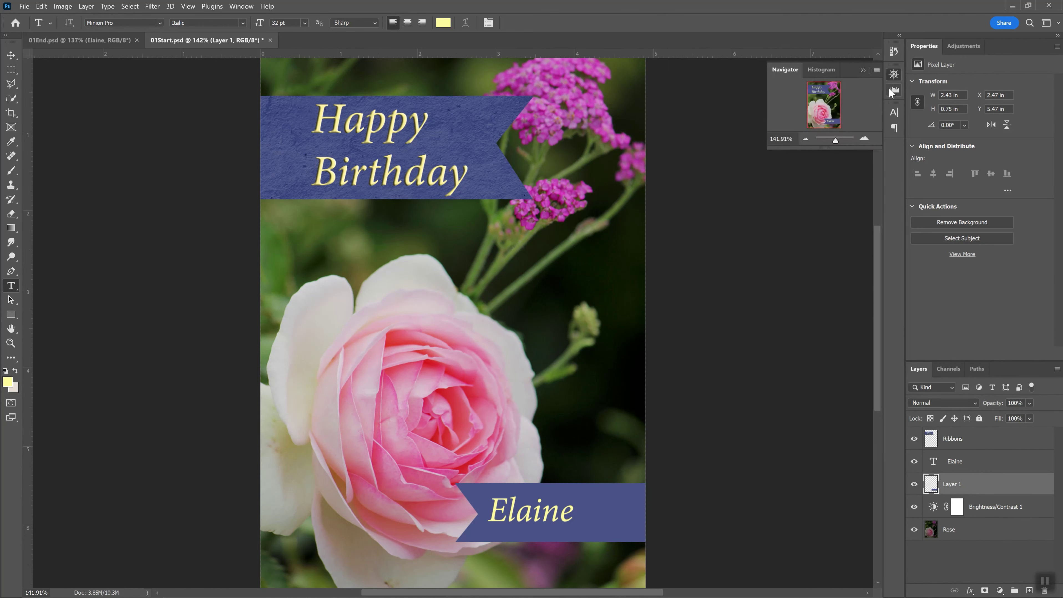
left_click(893, 91)
left_click(894, 112)
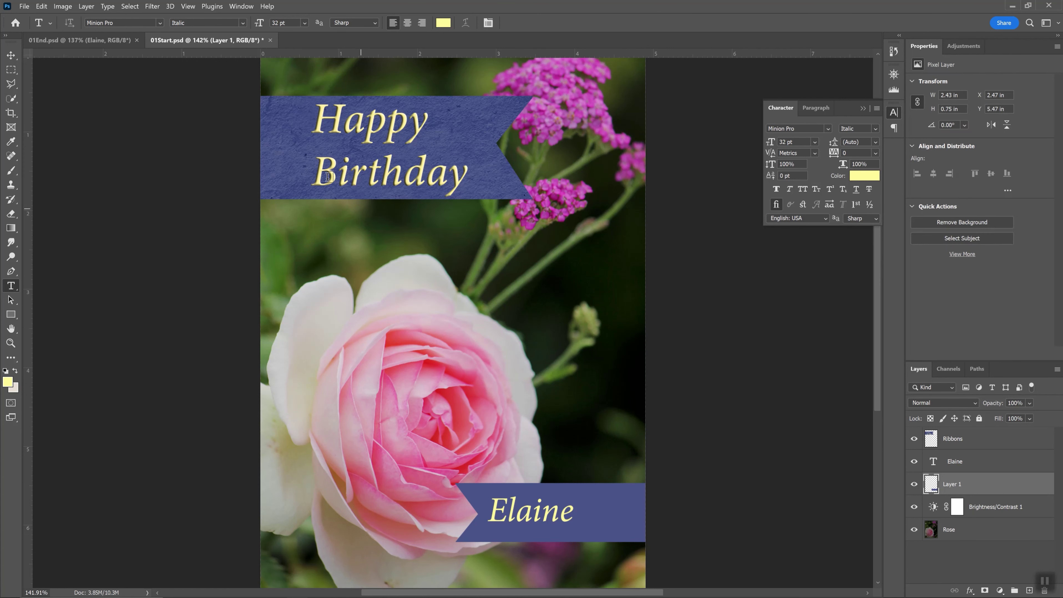
left_click(241, 5)
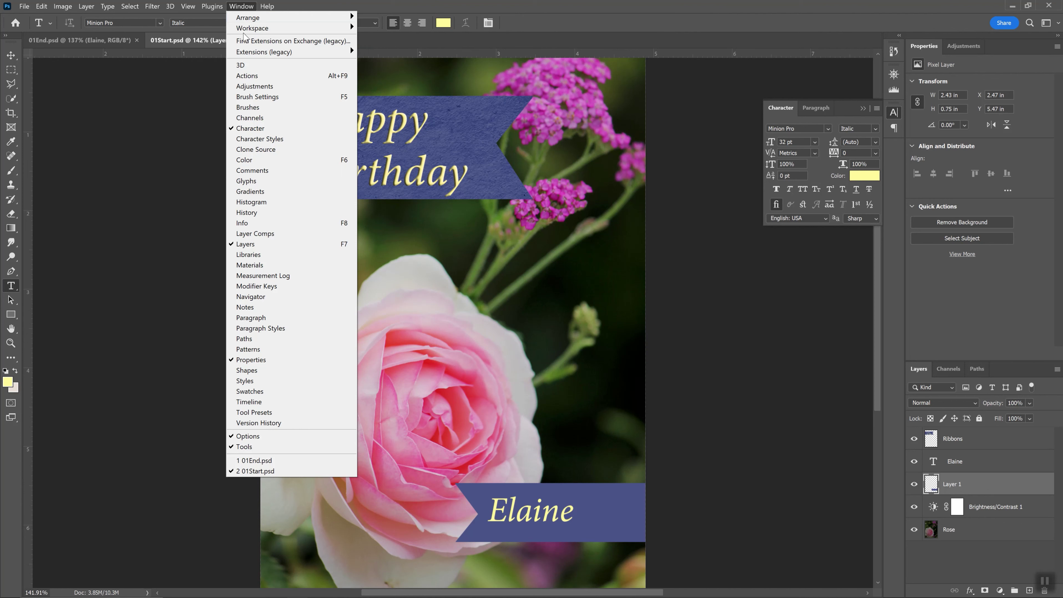
mouse_move(248, 28)
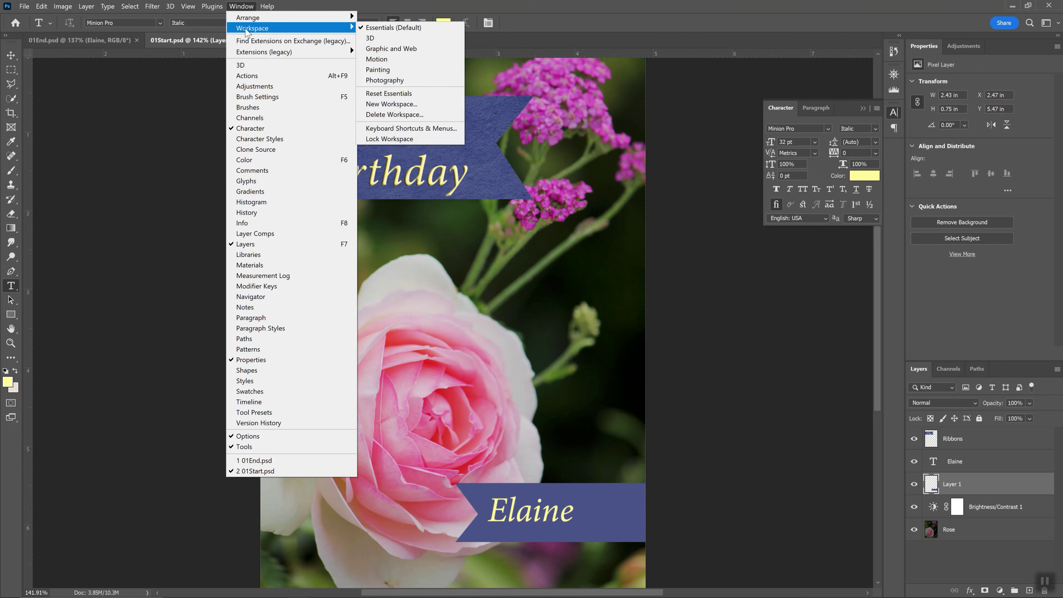
left_click(417, 93)
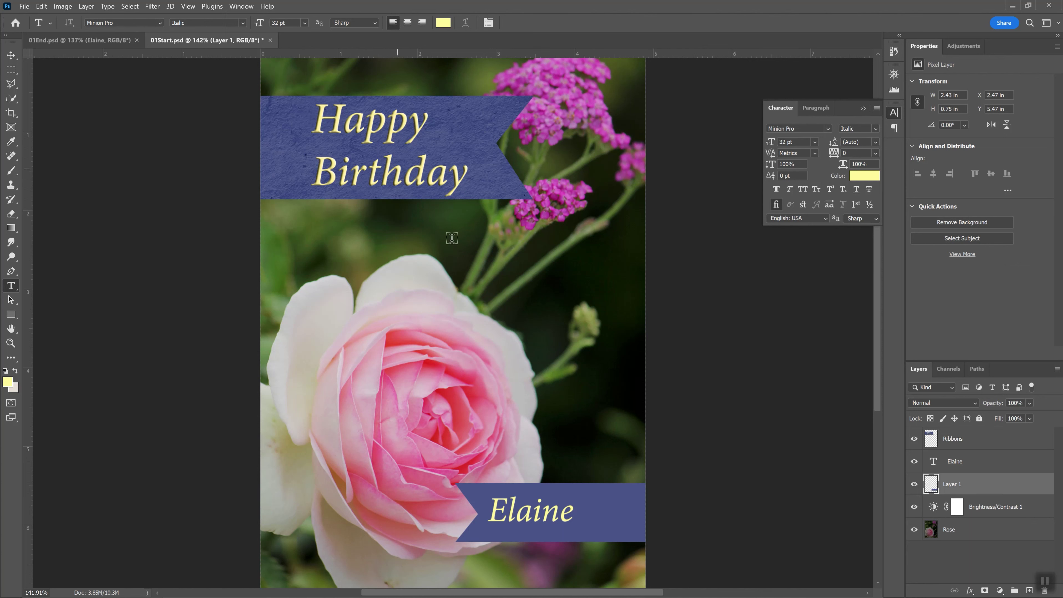
Toggle Layer 1 and the recipient's name text layer off and on to check what each contributes
left_click(915, 485)
left_click(915, 484)
left_click(915, 461)
left_click(916, 461)
Merge all the layers from Rose up to Ribbons into a single layer
left_click(959, 530)
left_click(955, 441, "shift")
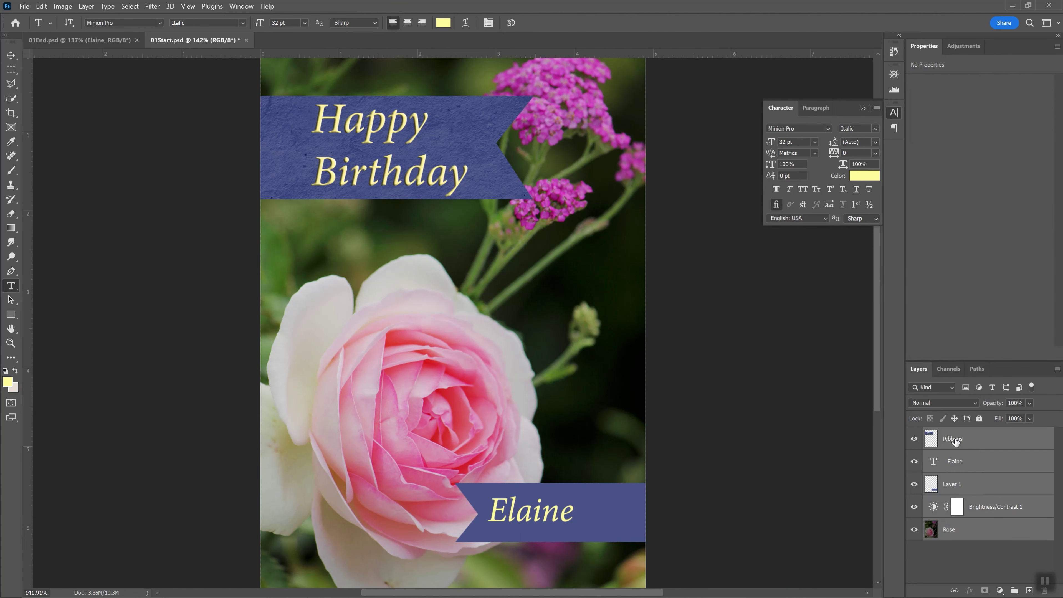
right_click(956, 442)
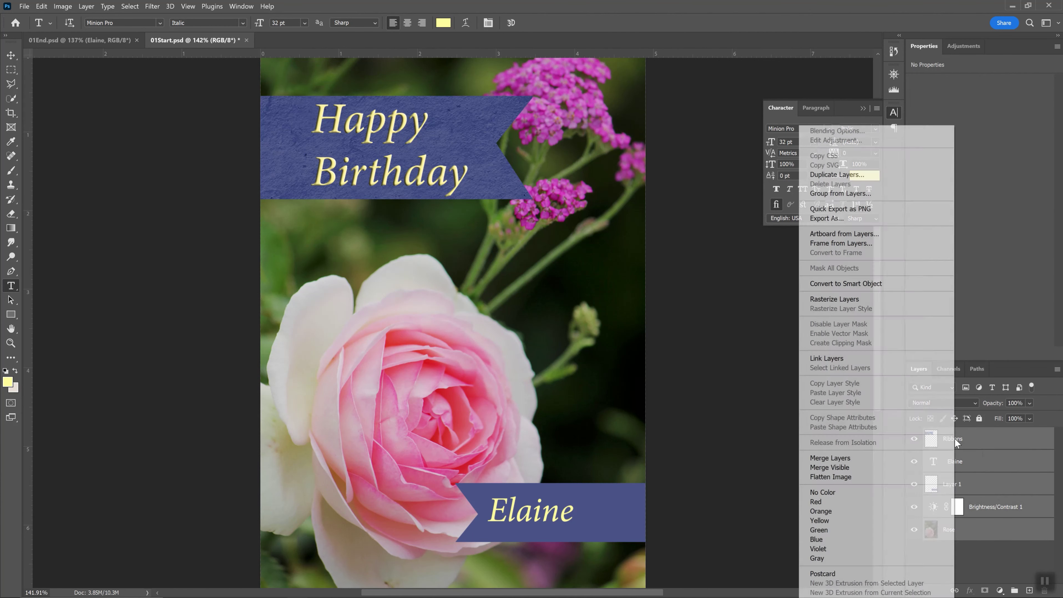
left_click(821, 459)
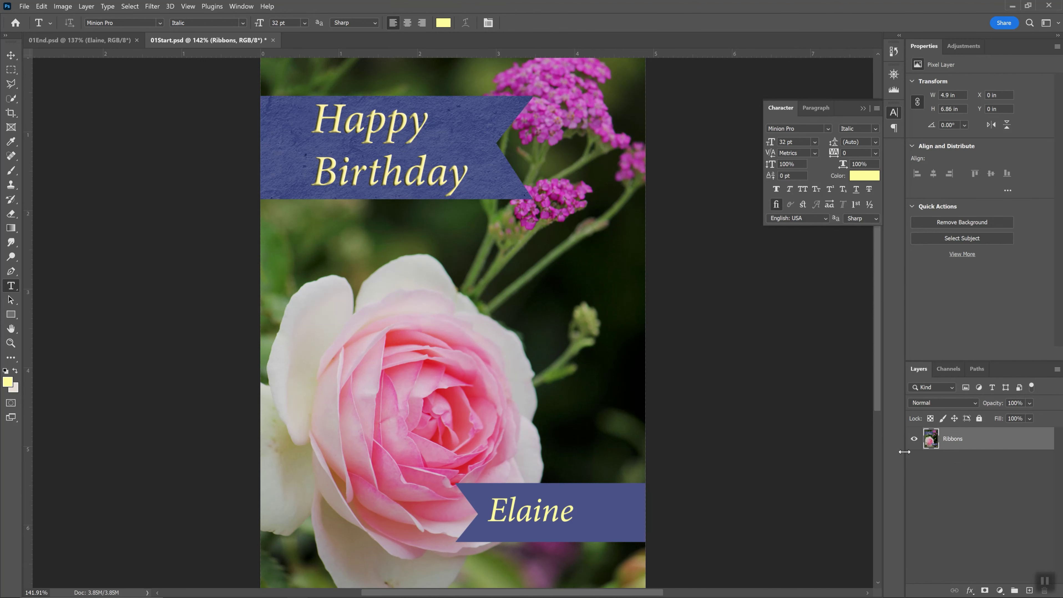
Undo the layer merge by returning to the preceding history state, and collapse the history
left_click(894, 51)
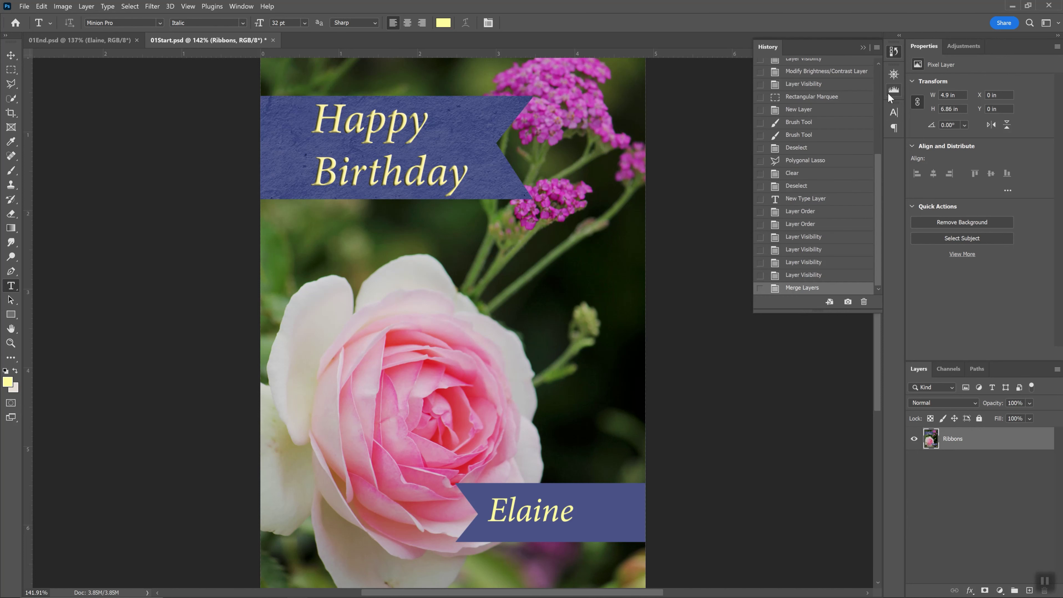
left_click(820, 275)
left_click(862, 48)
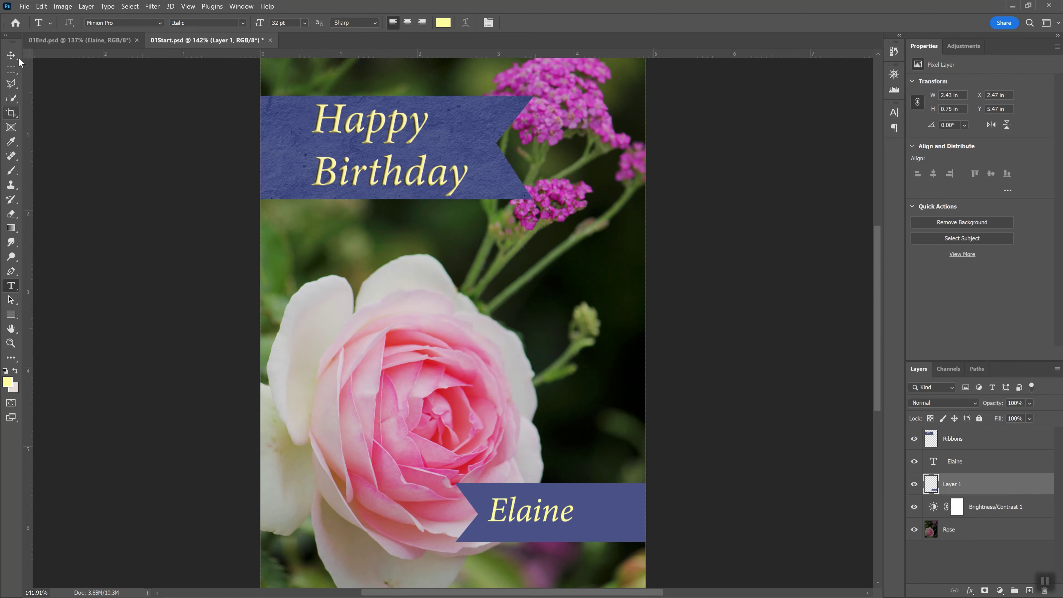
Open the Save As dialog for the finished birthday card
left_click(25, 6)
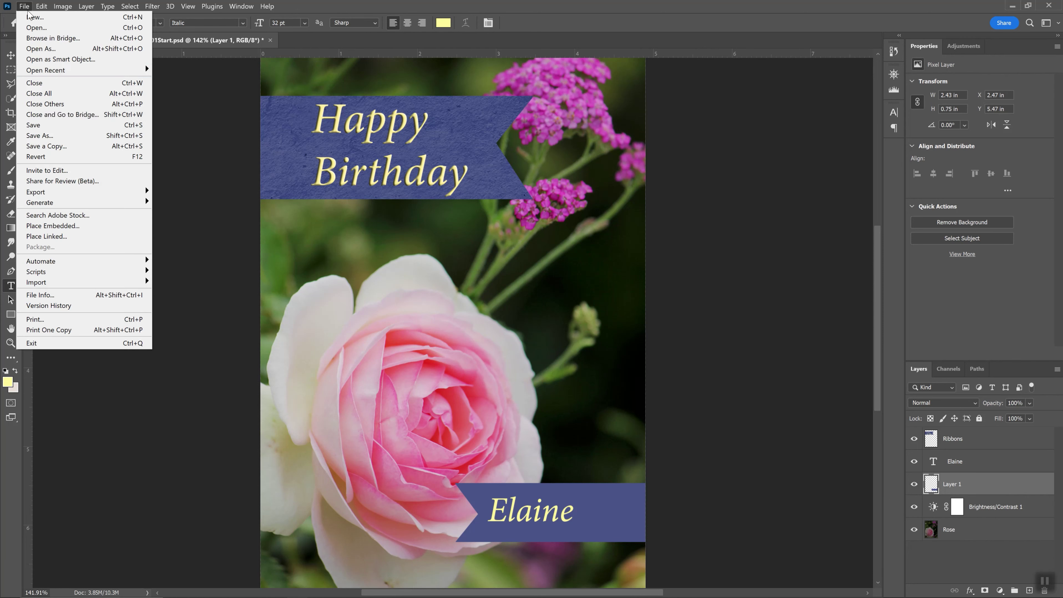
left_click(65, 135)
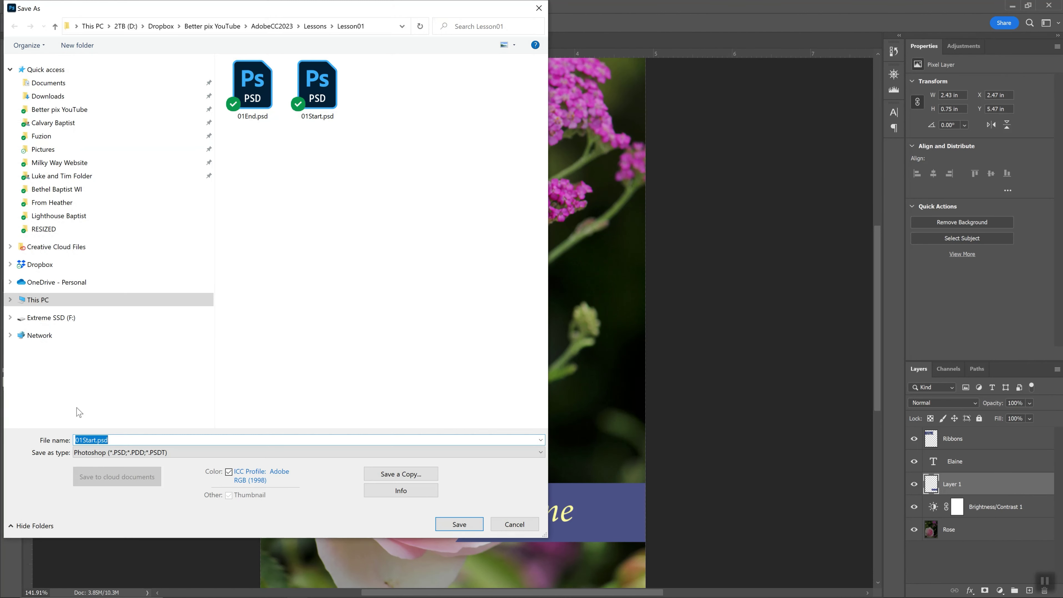